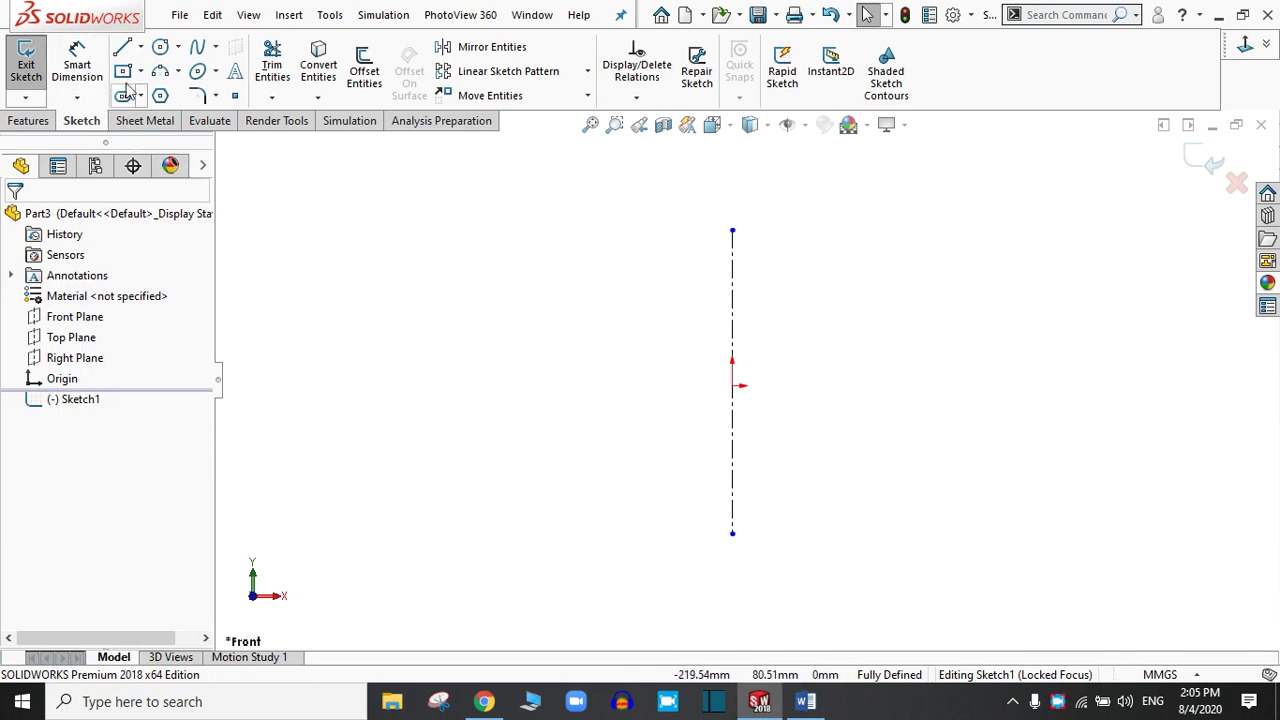
Step: Sketch a circle about 36 mm in diameter beside the vertical centerline, slightly above the origin on its positive X side
click(161, 48)
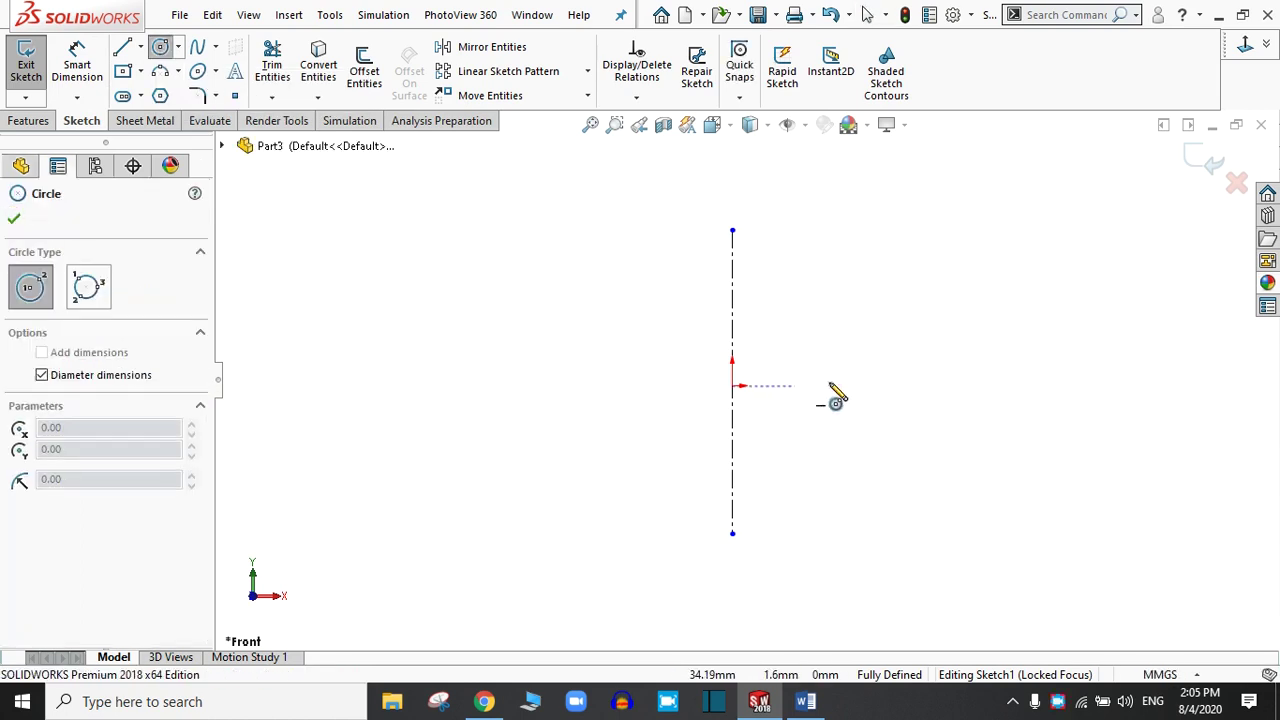
click(870, 358)
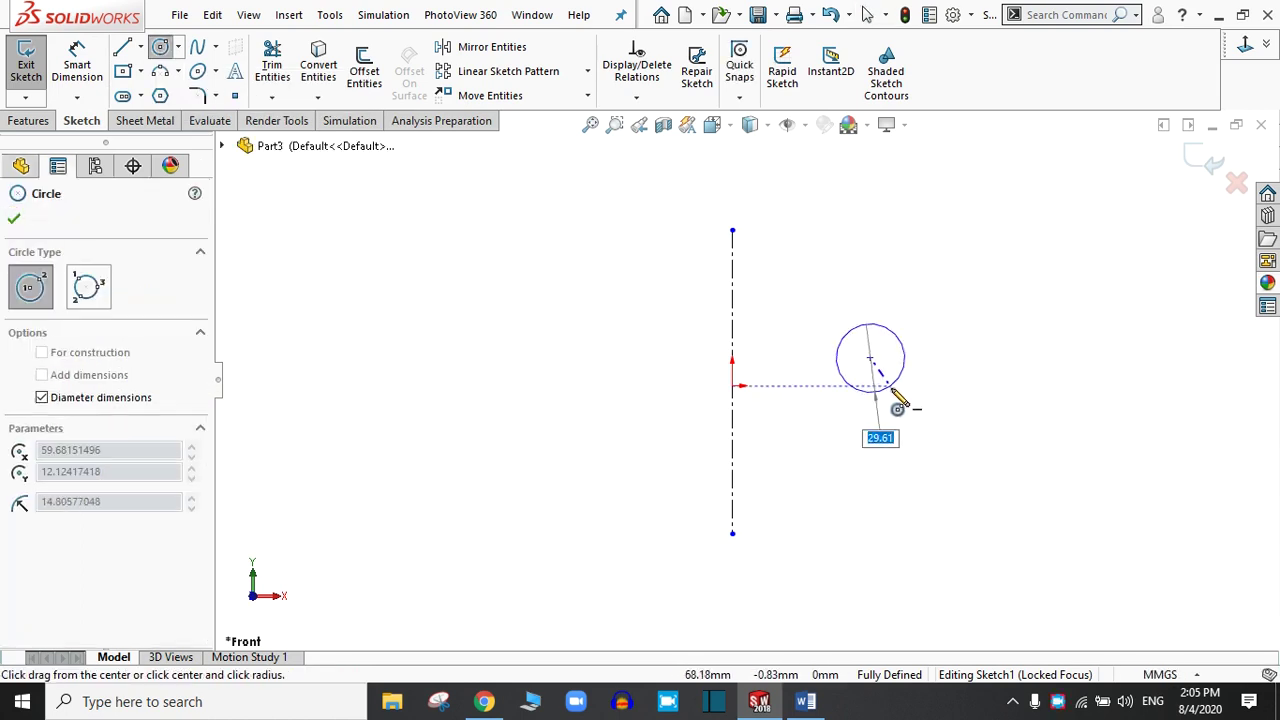
click(893, 398)
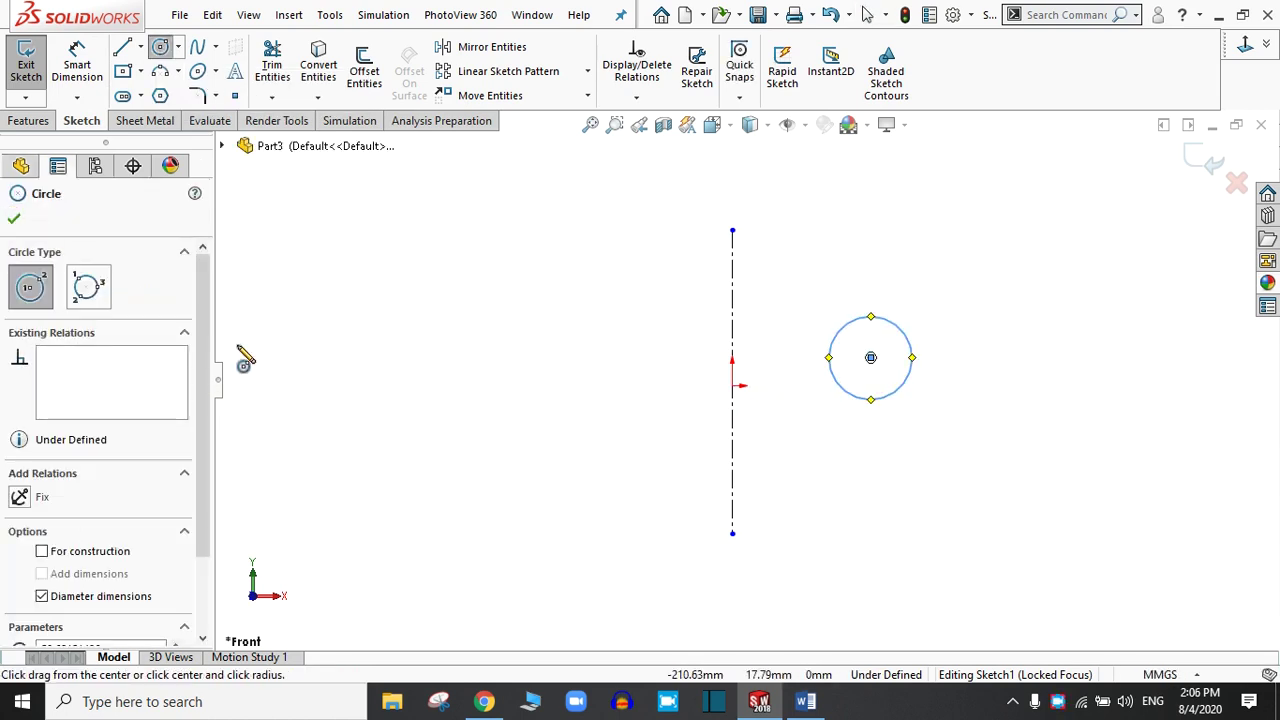
click(14, 219)
Step: Dimension the circle's diameter and set it to 30 mm
click(77, 65)
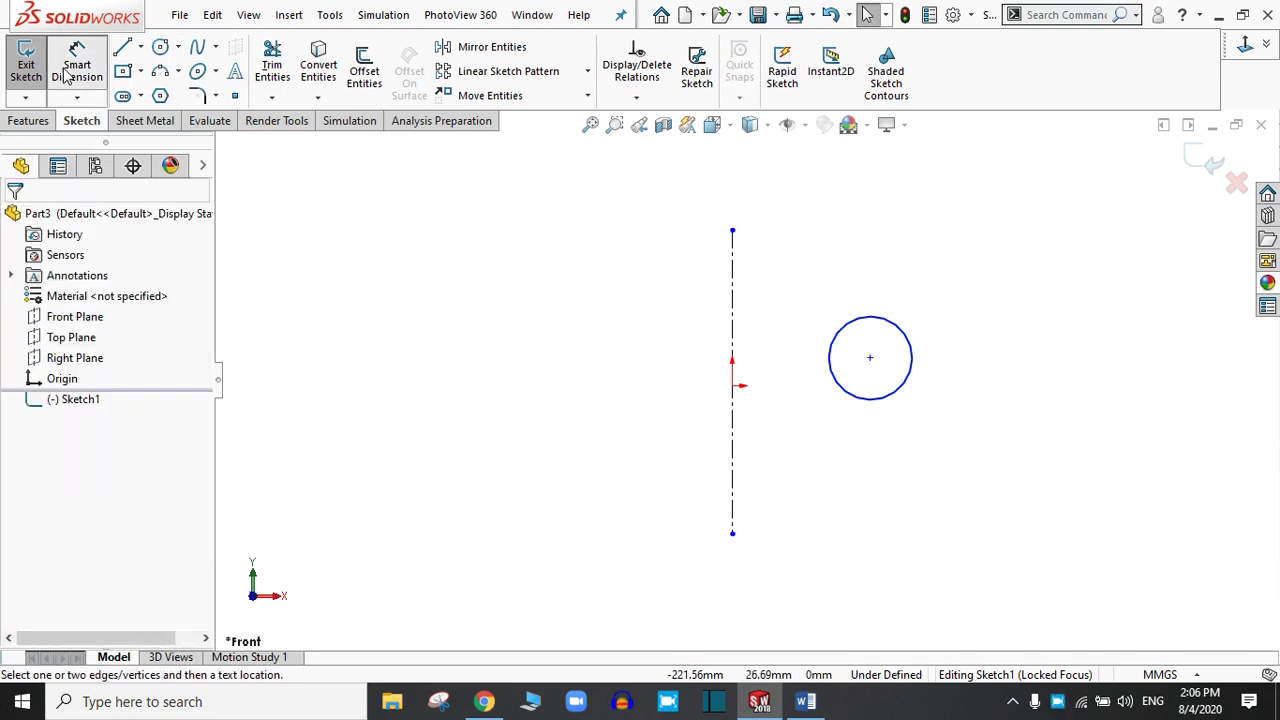
click(904, 328)
click(938, 258)
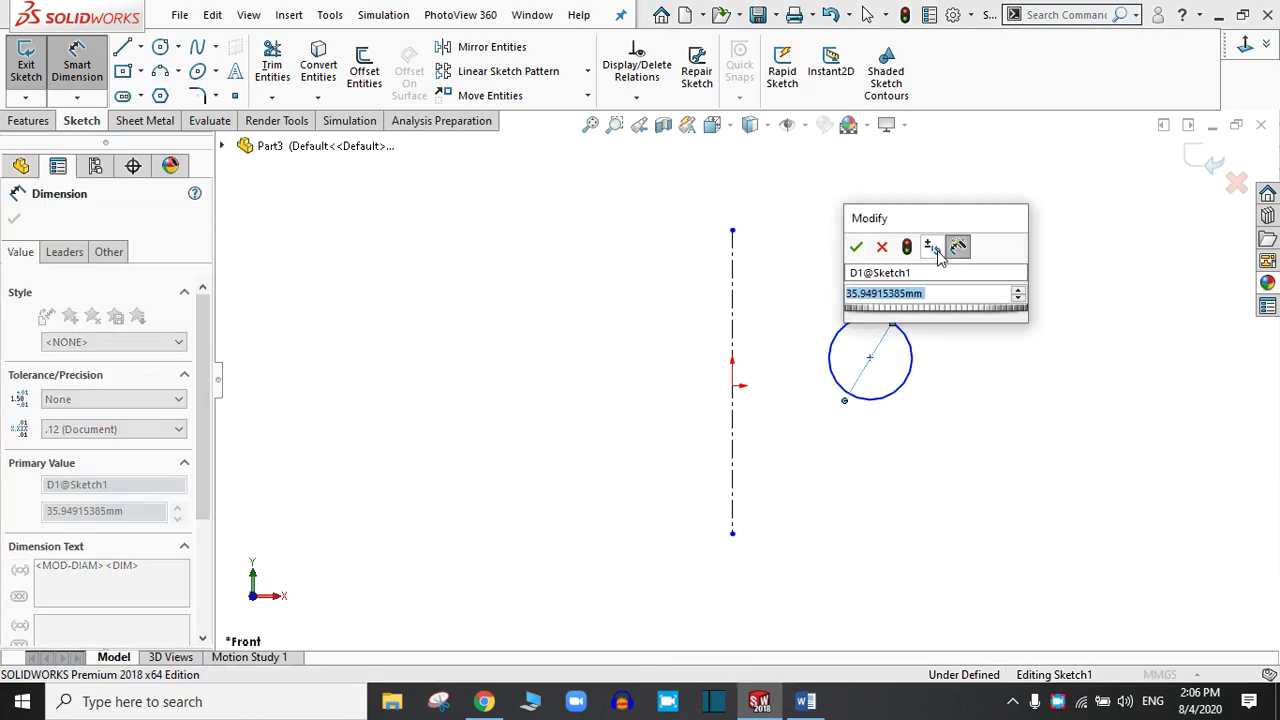
text(30)
key(Return)
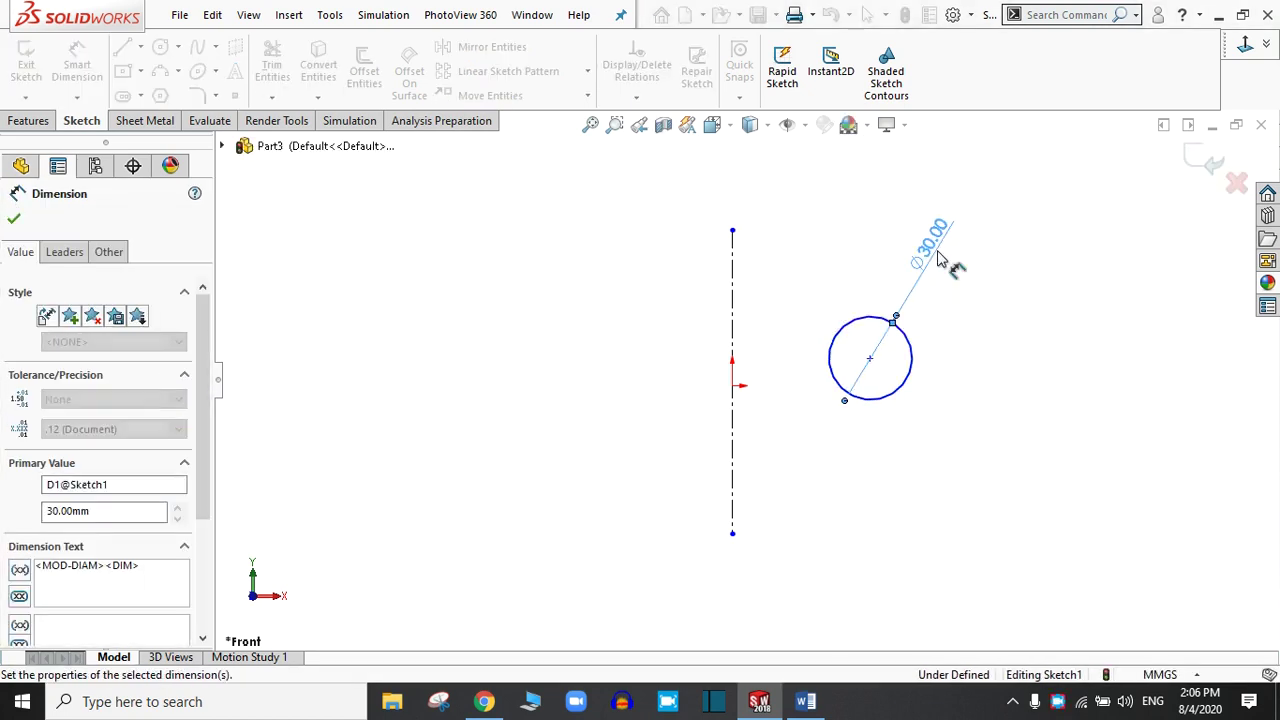
Step: Dimension the distance from the circle's center to the vertical centerline and set it to 50 mm
click(871, 359)
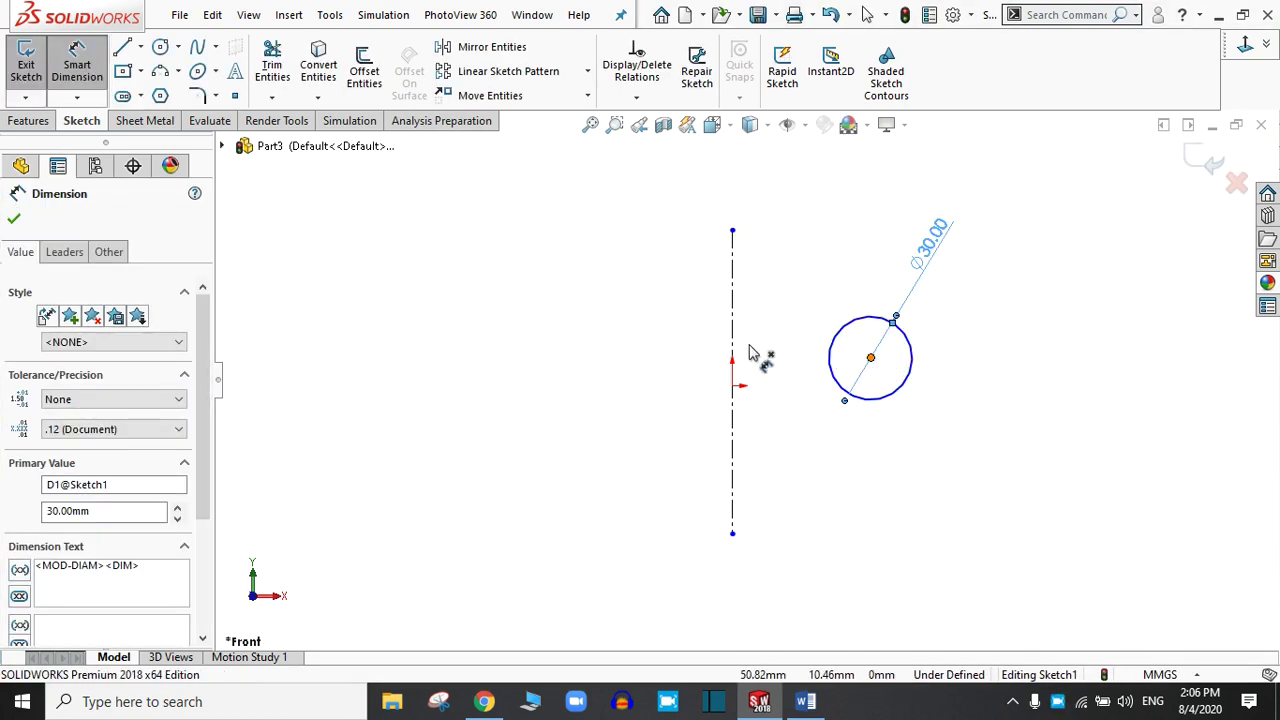
click(733, 355)
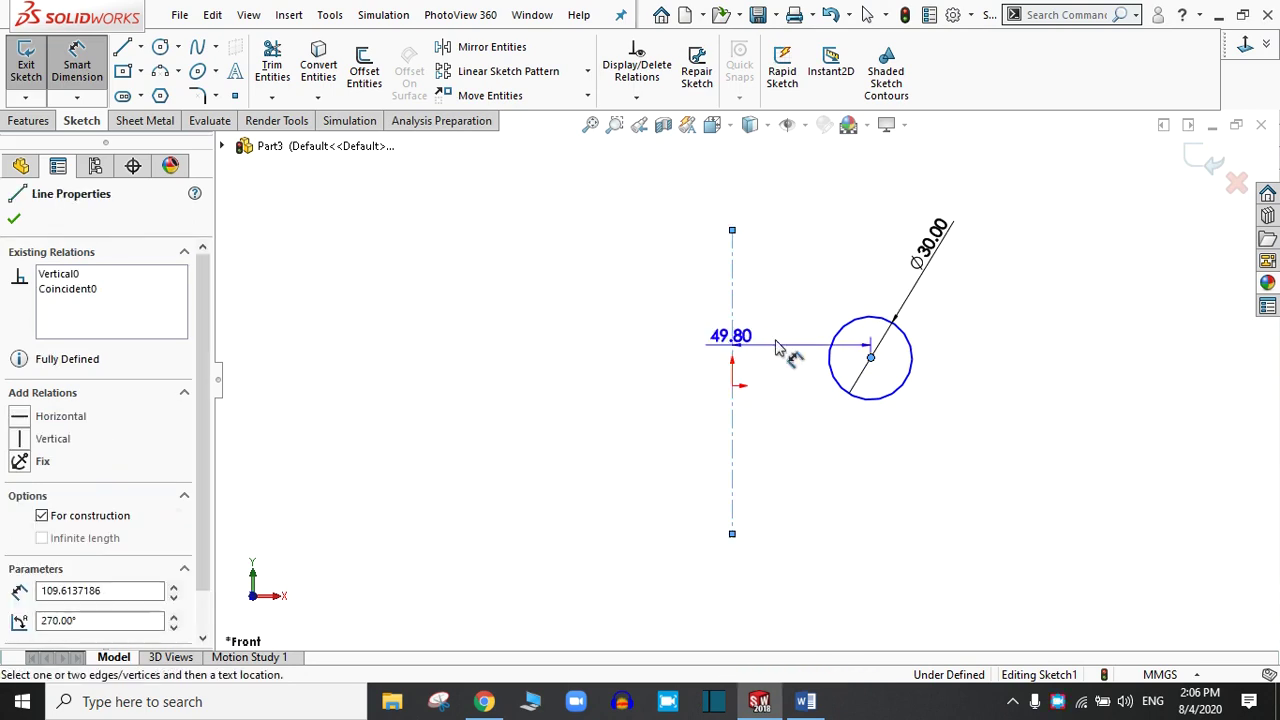
click(804, 261)
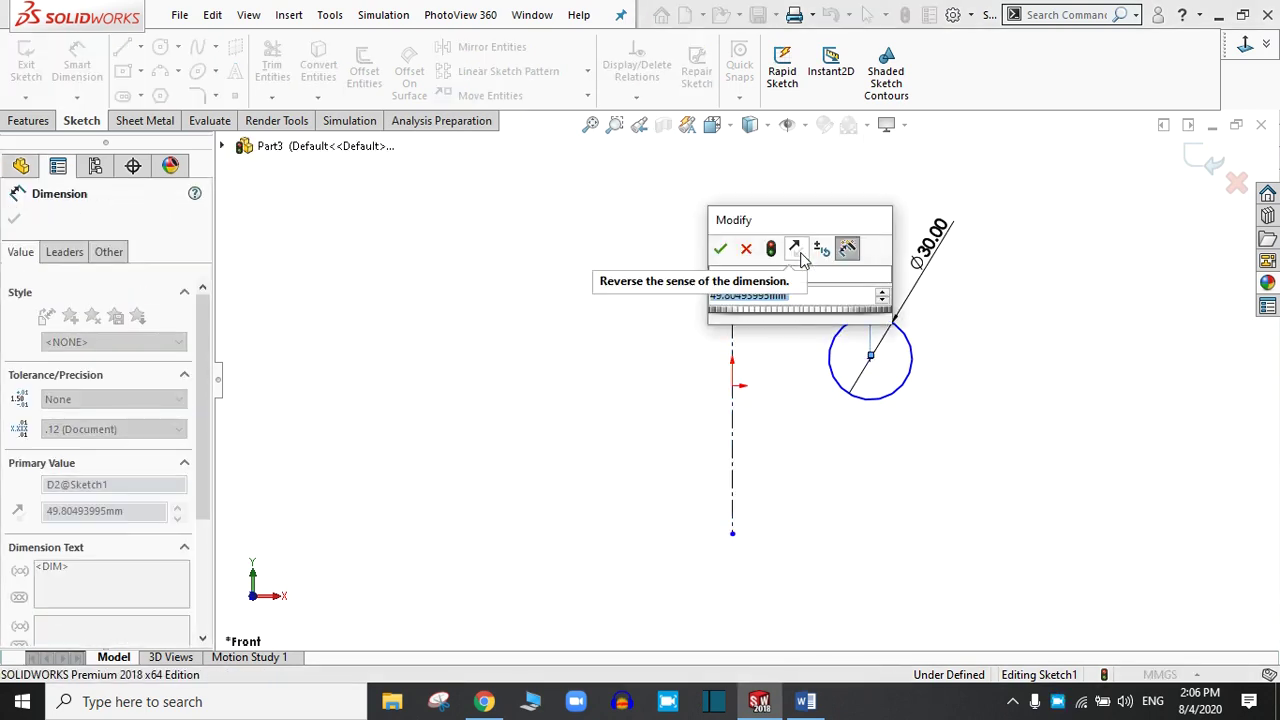
text(50)
key(Return)
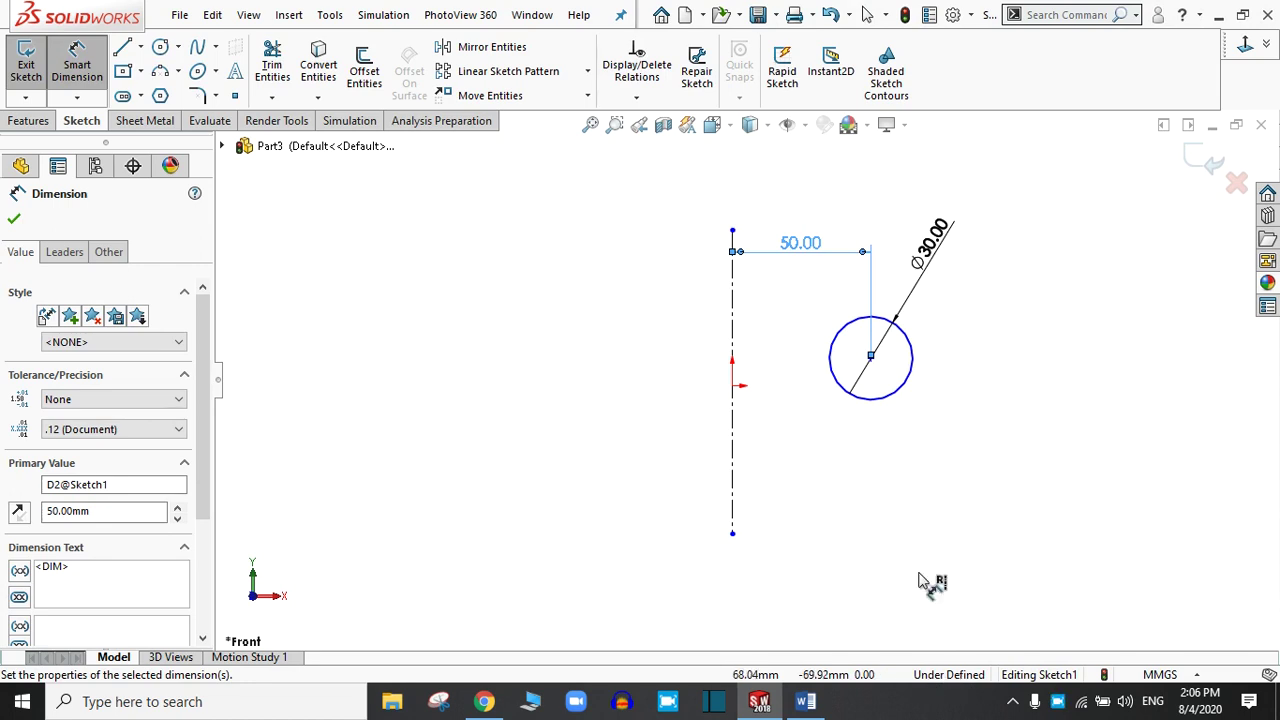
click(871, 358)
click(733, 388)
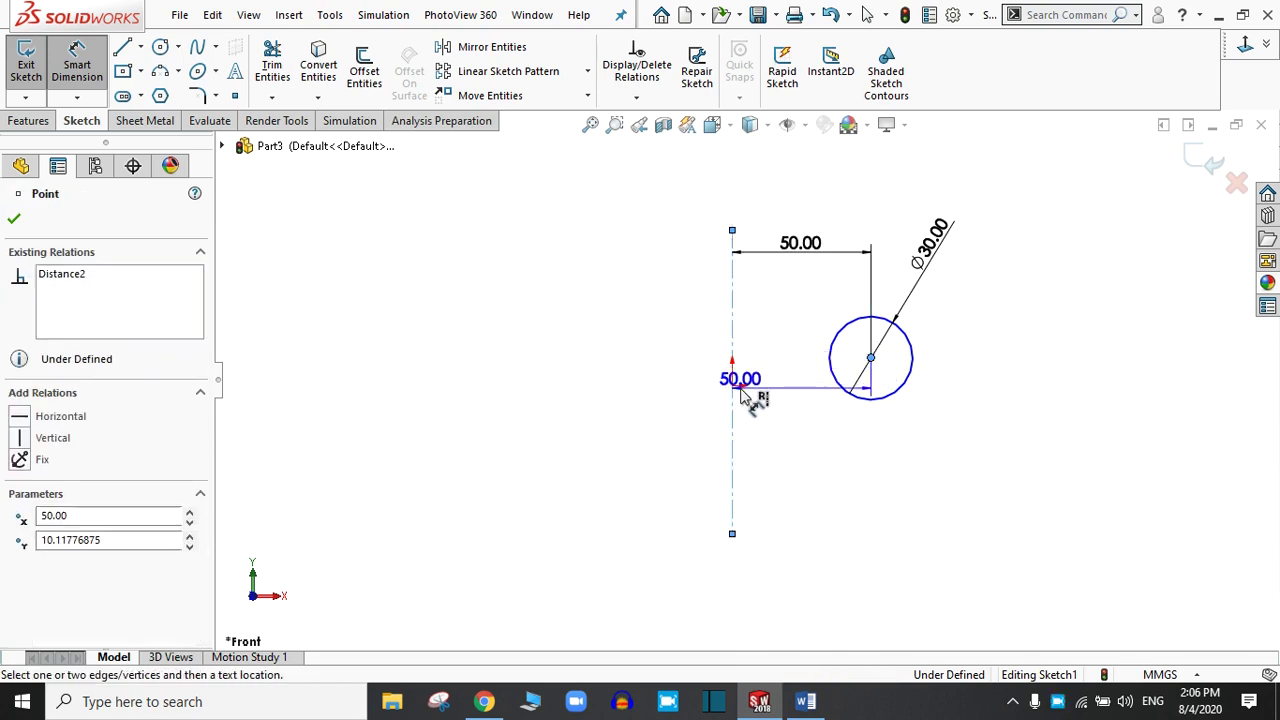
key(Escape)
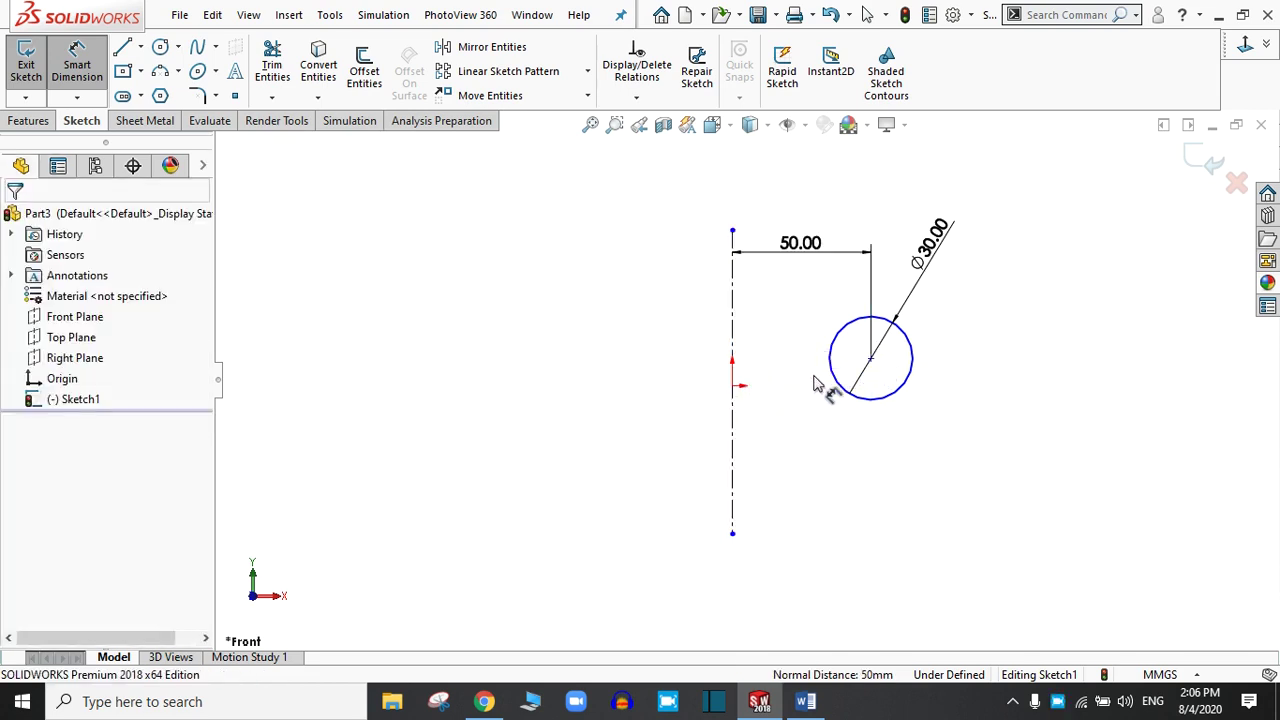
key(Escape)
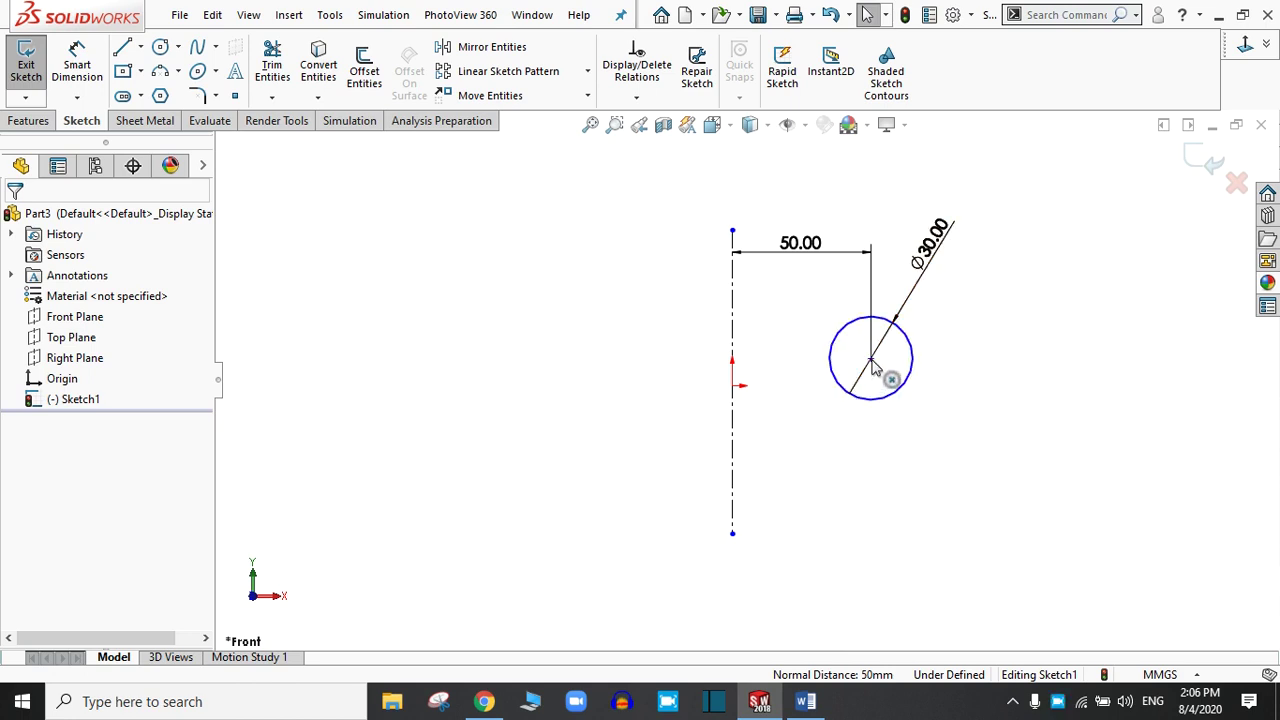
Step: Add a Horizontal relation between the circle's center and the origin
click(871, 358)
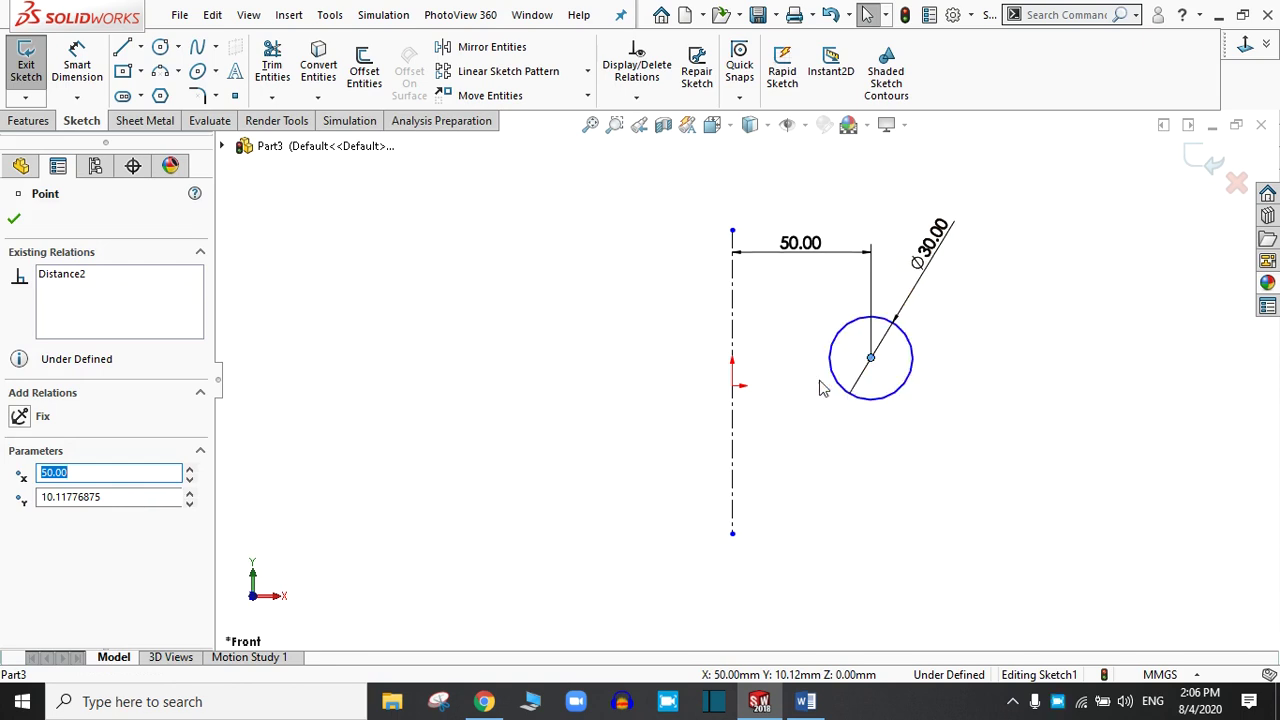
ctrl+click(733, 387)
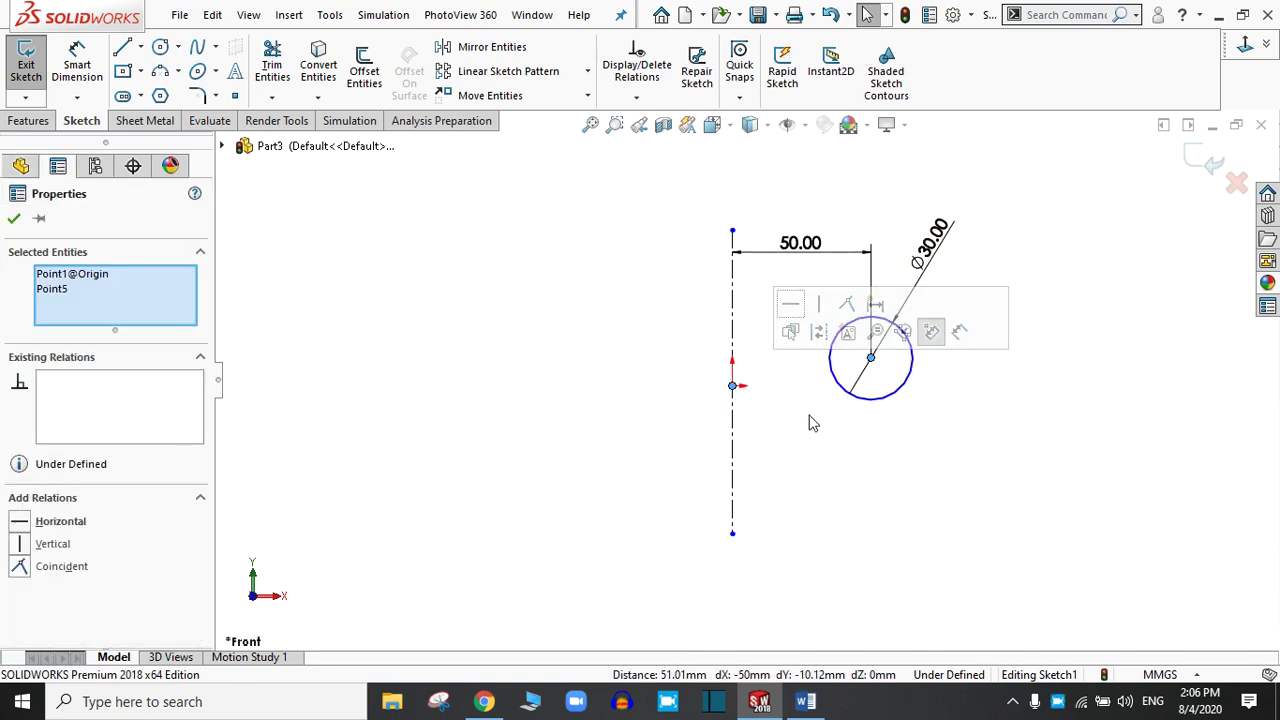
click(790, 306)
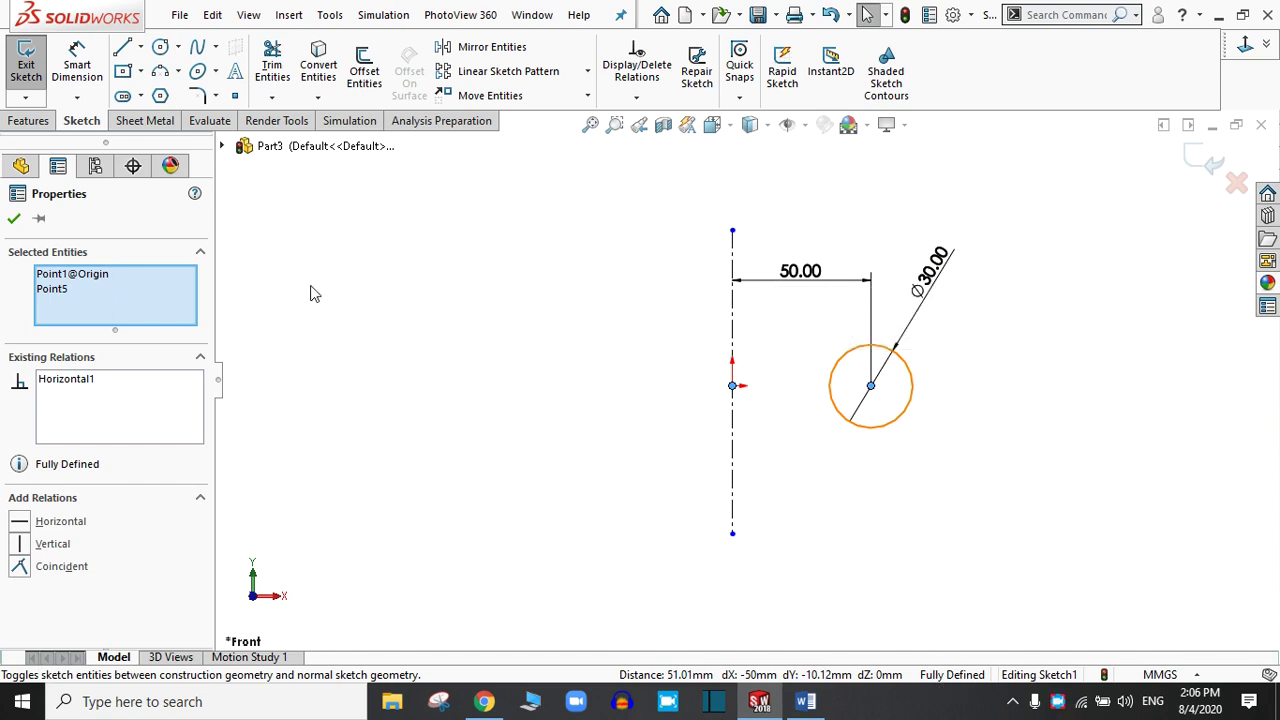
click(15, 218)
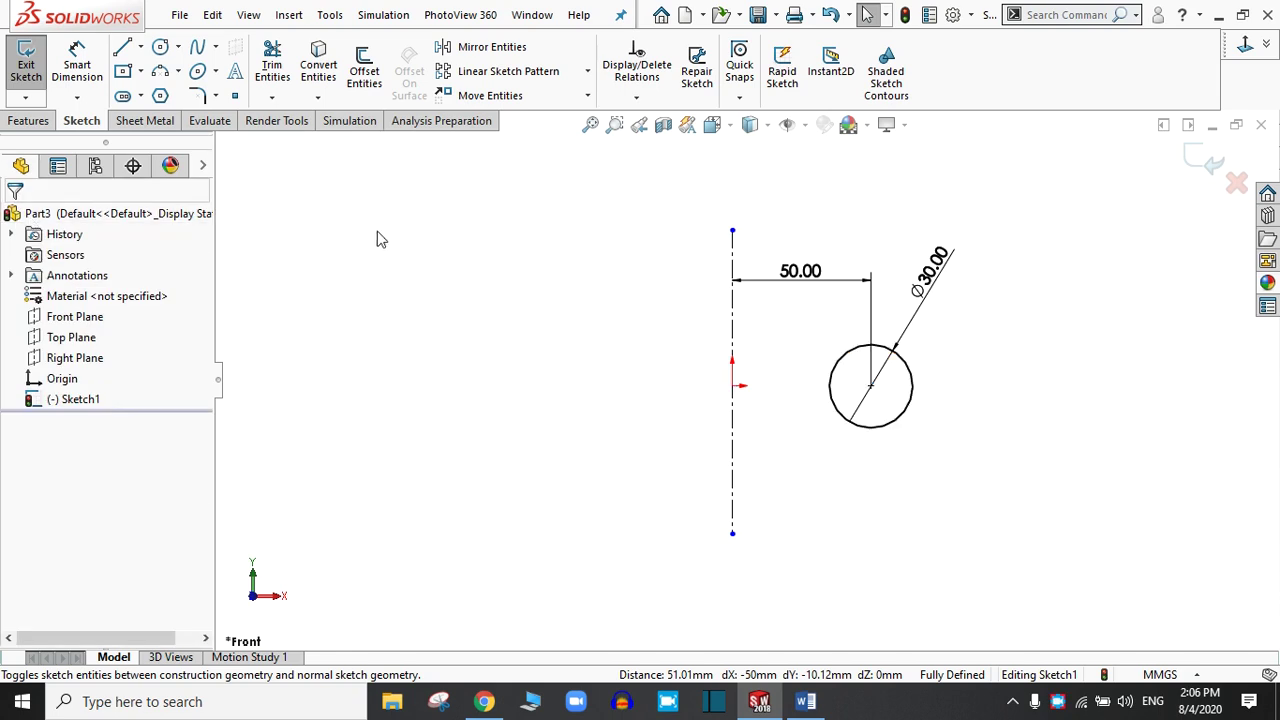
Step: Revolve the circle 360 degrees around the vertical centerline to create a solid ring
click(27, 121)
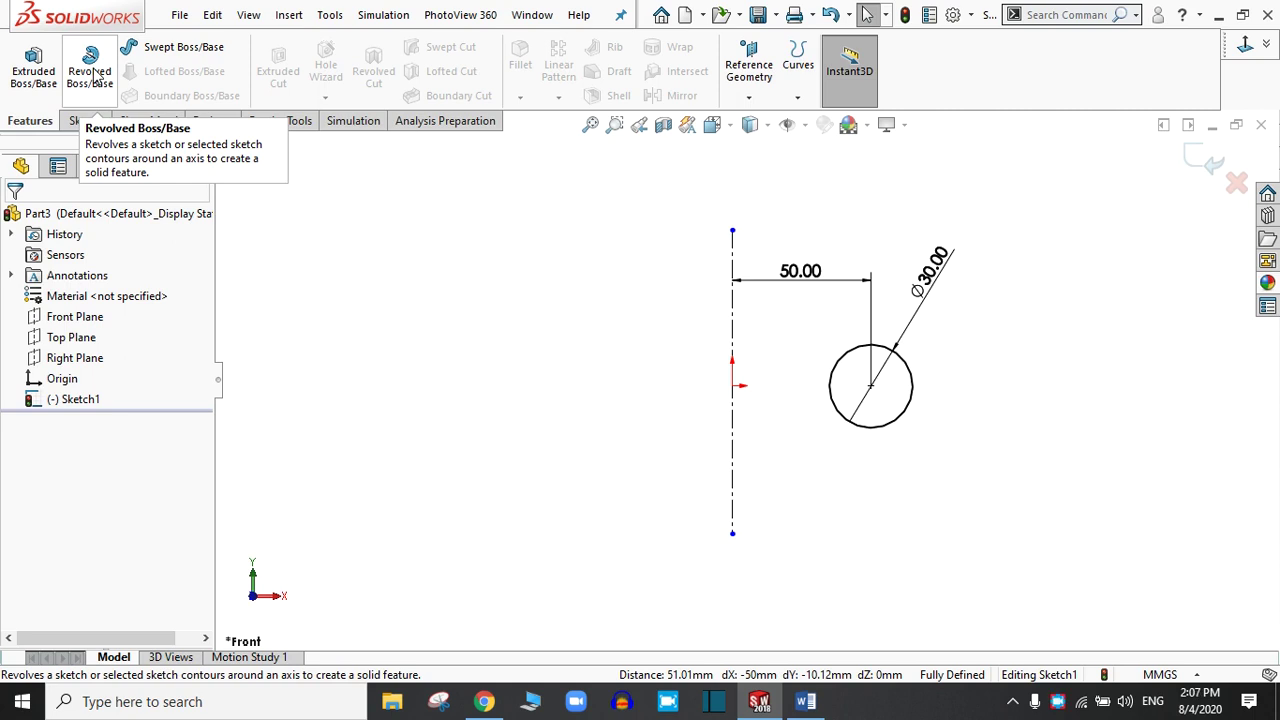
click(97, 76)
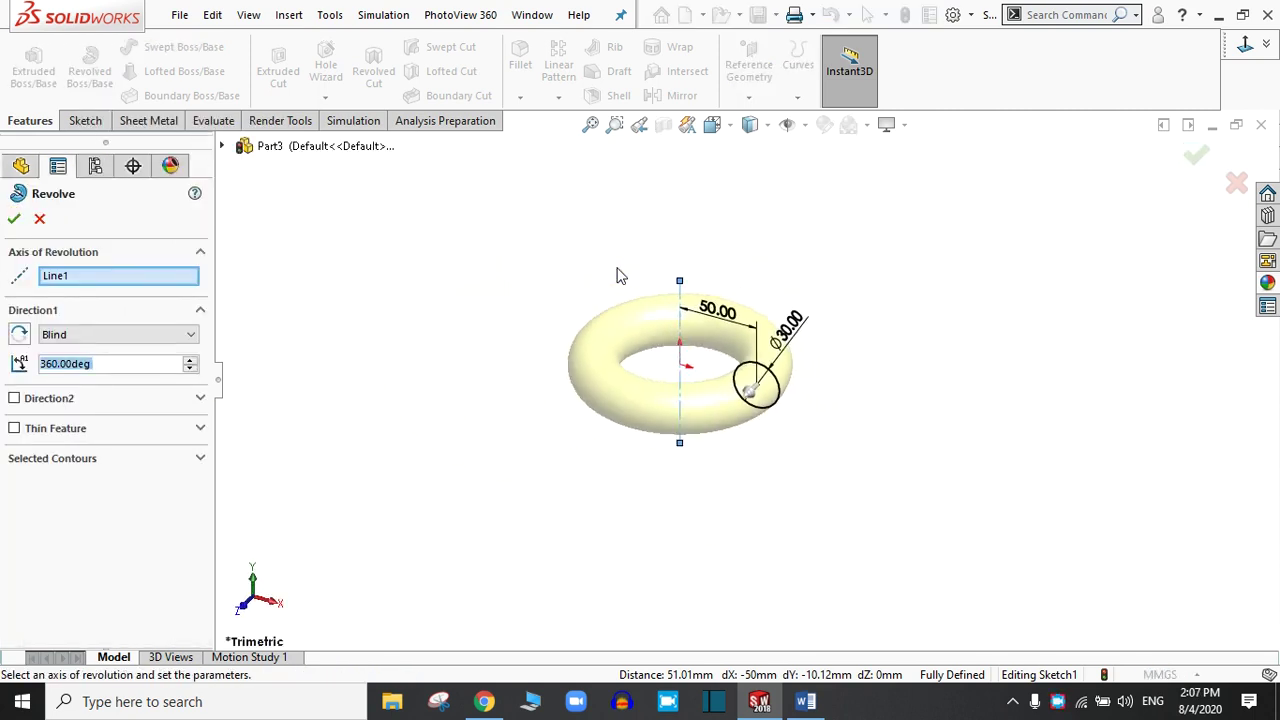
scroll(686, 288, down, 2)
middle_drag(748, 318, 709, 277)
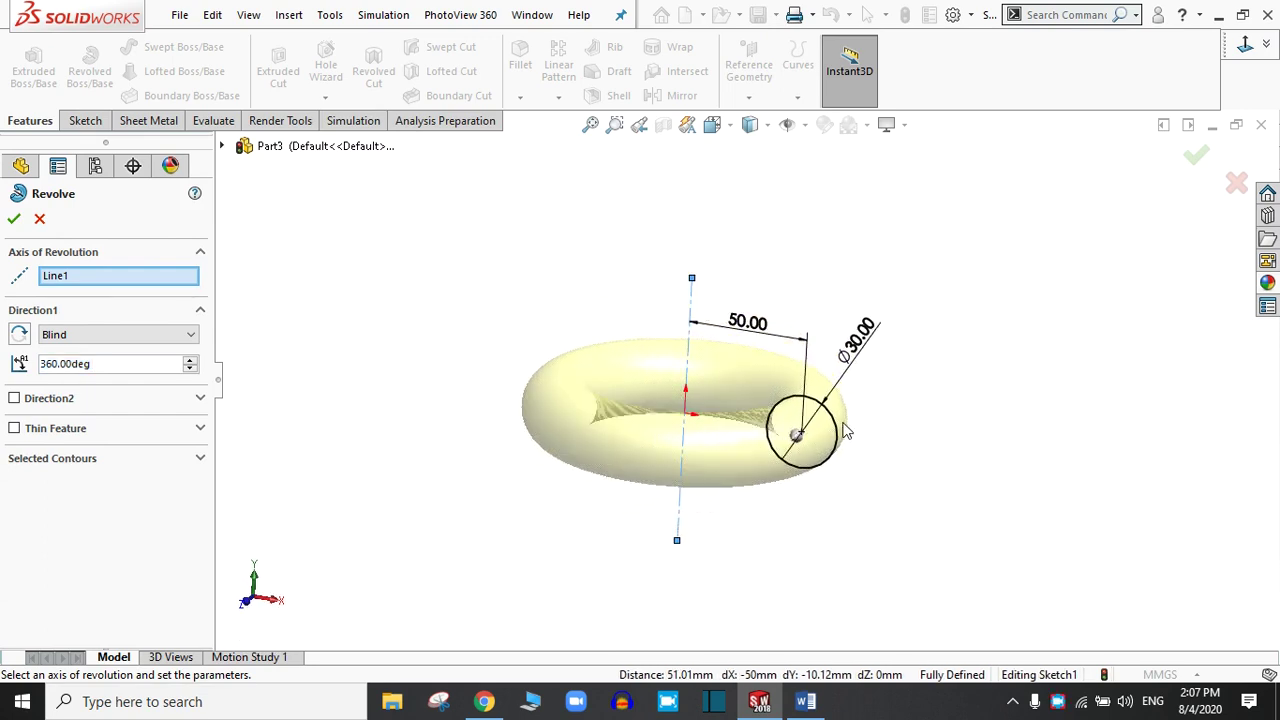
middle_drag(923, 437, 858, 470)
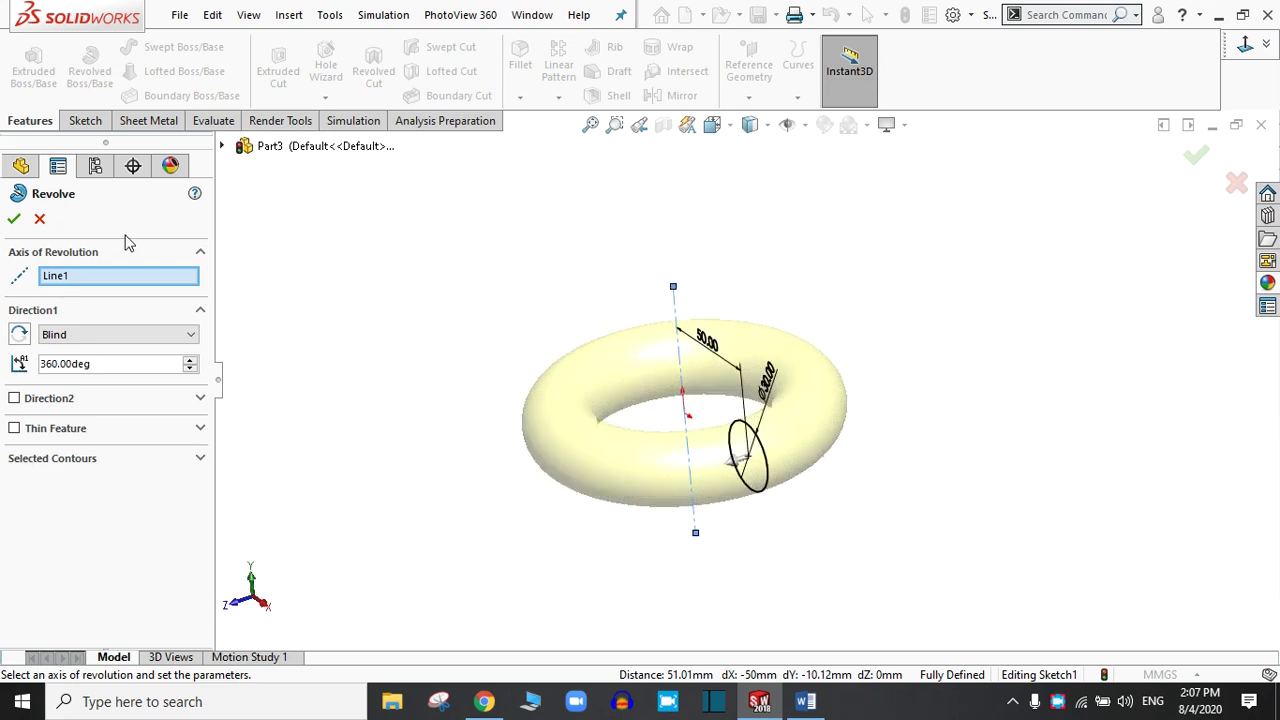
click(14, 220)
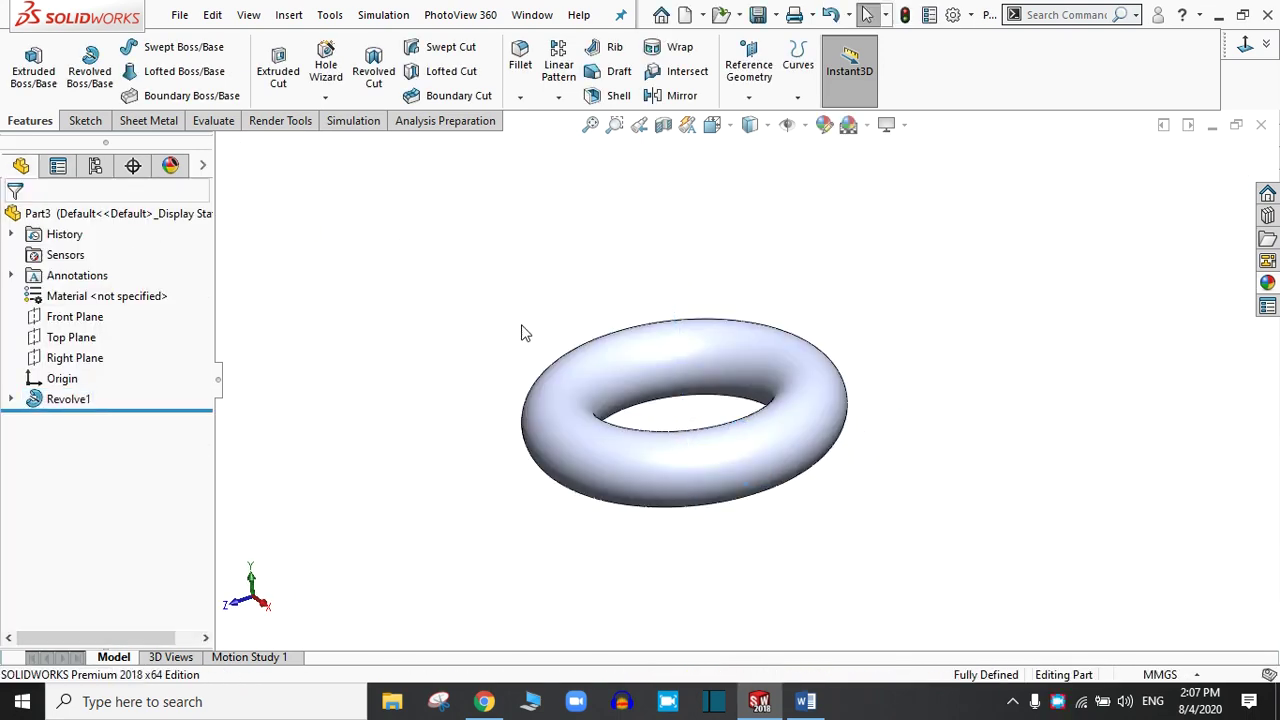
Step: Undo the revolved ring and remove its sketch with the circle and centerline from the part
scroll(566, 406, down, 2)
middle_drag(655, 395, 763, 423)
click(66, 399)
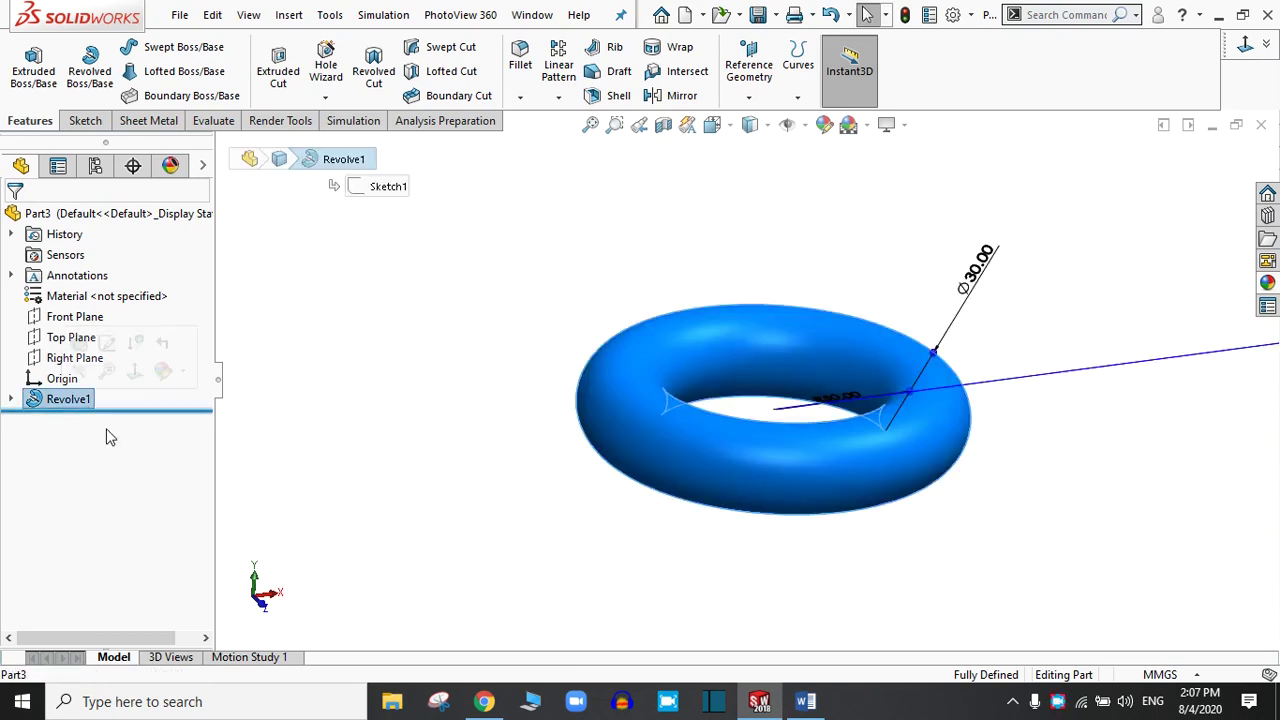
key(ctrl+z)
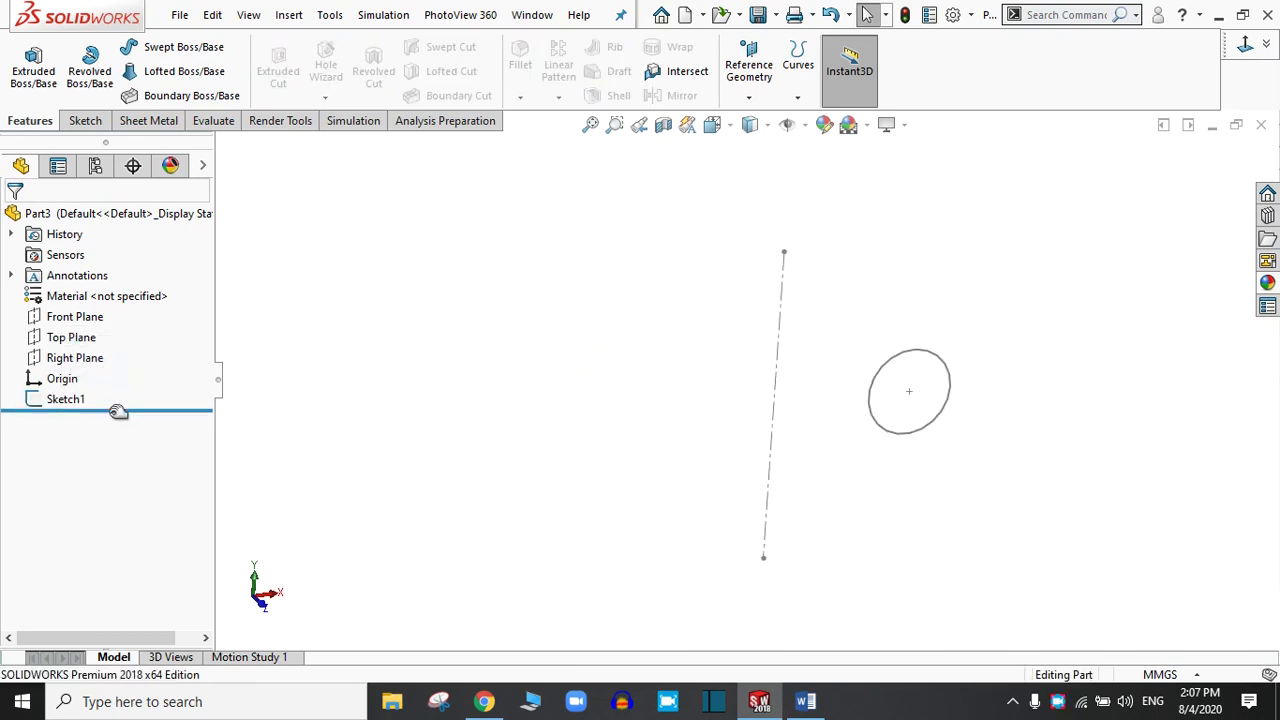
click(58, 403)
key(ctrl+z)
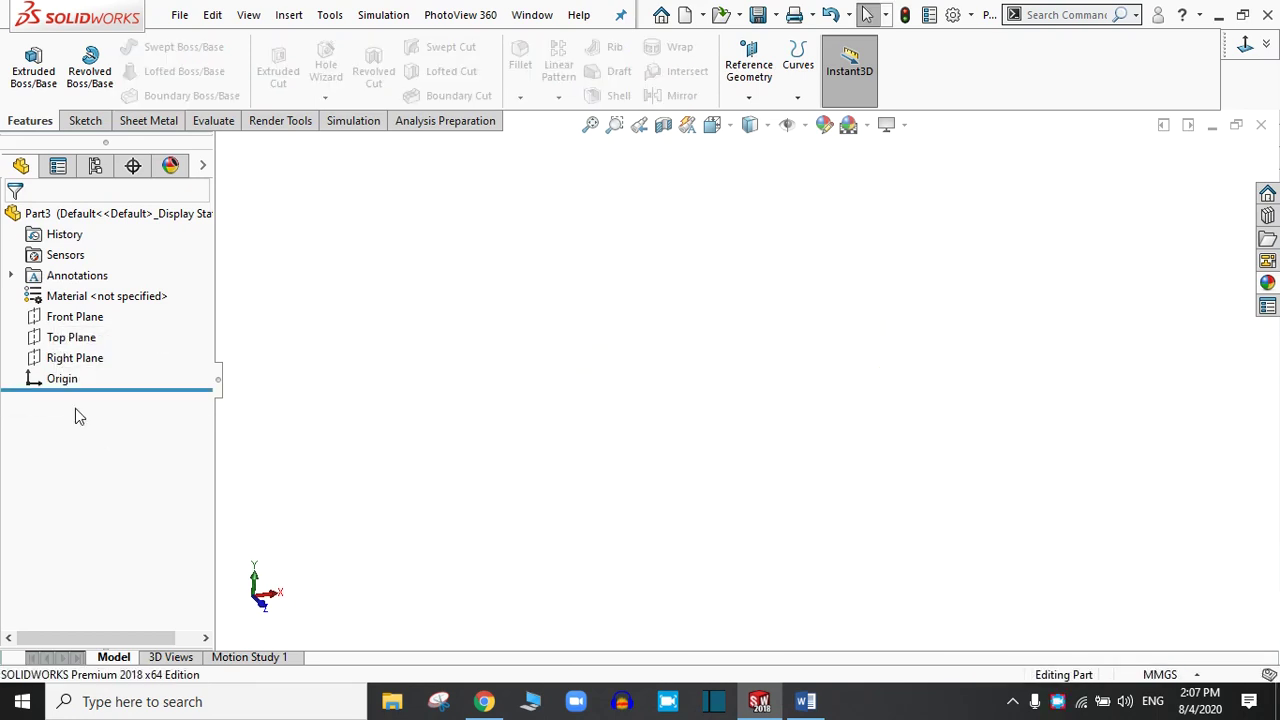
Step: Sketch a center rectangle about 144 by 114 mm on the Front Plane, centered on the origin
click(50, 318)
click(151, 287)
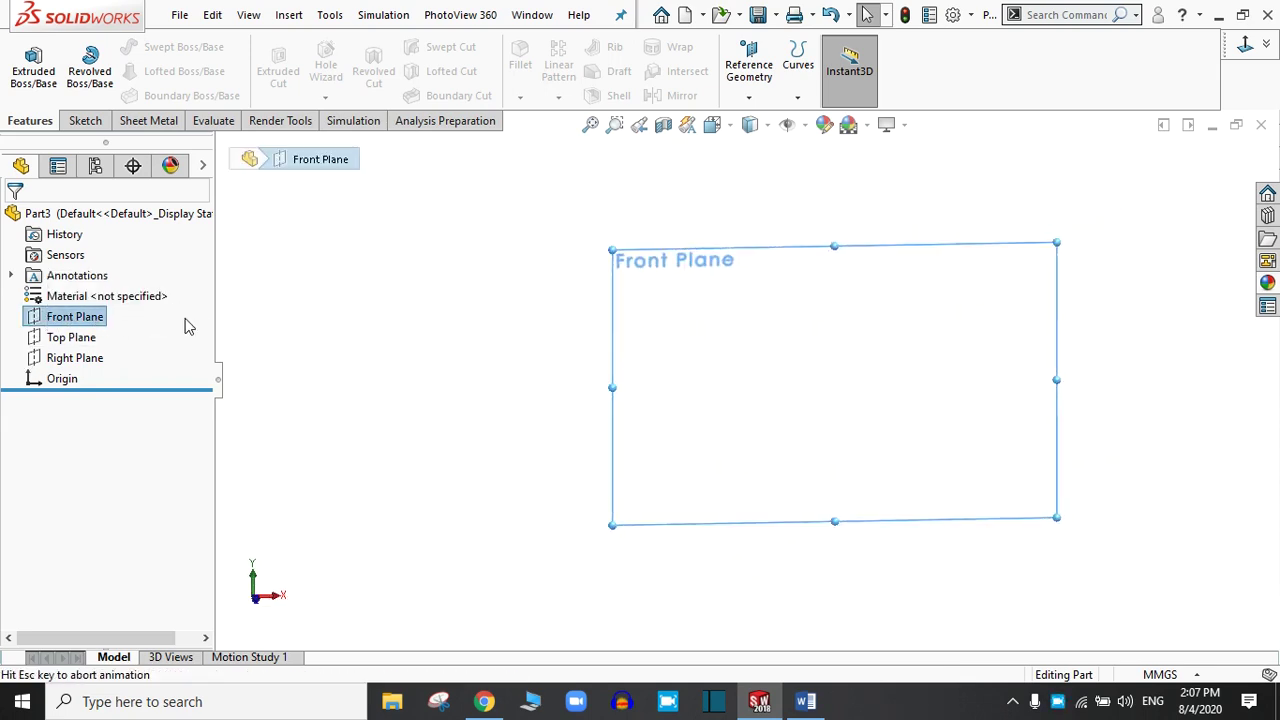
click(86, 121)
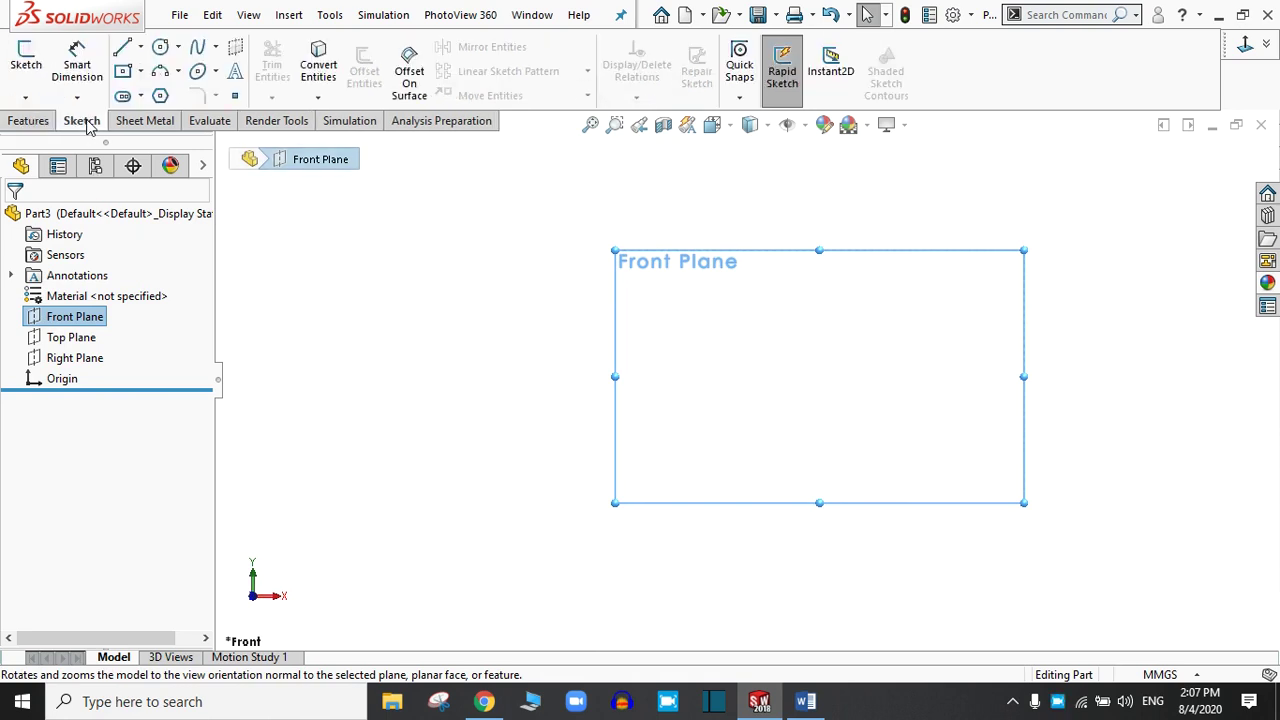
click(141, 71)
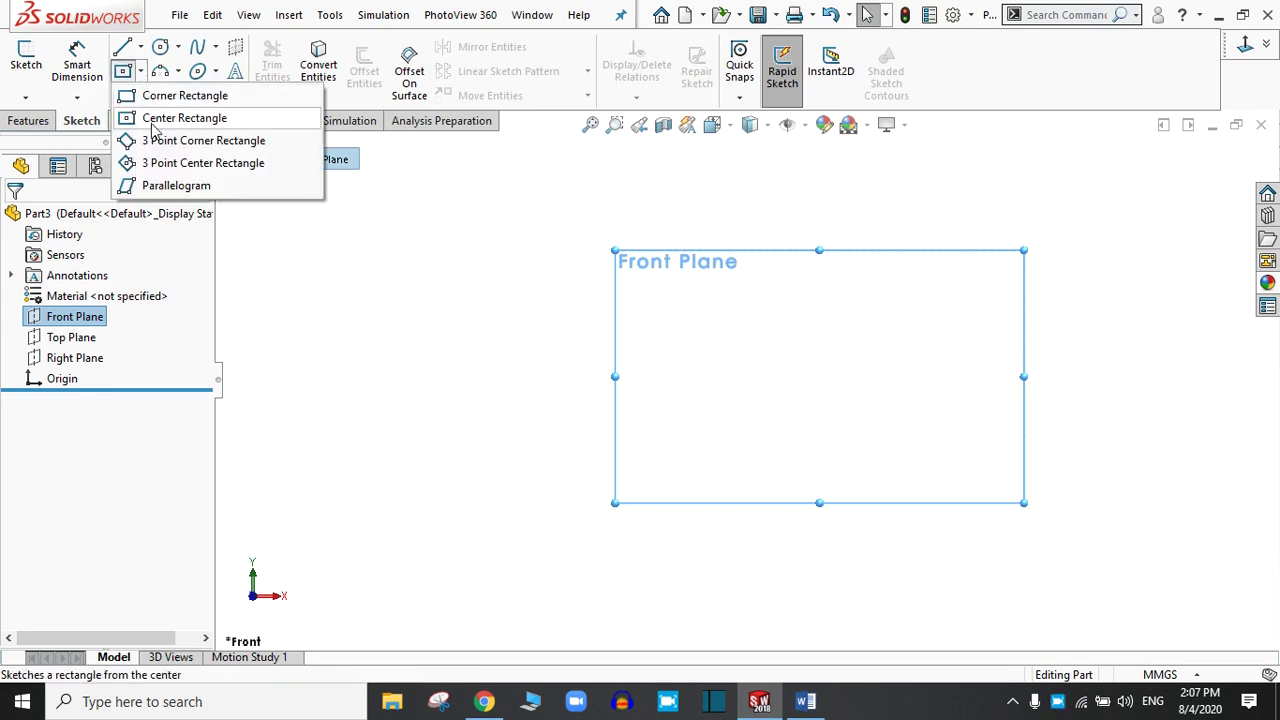
click(155, 122)
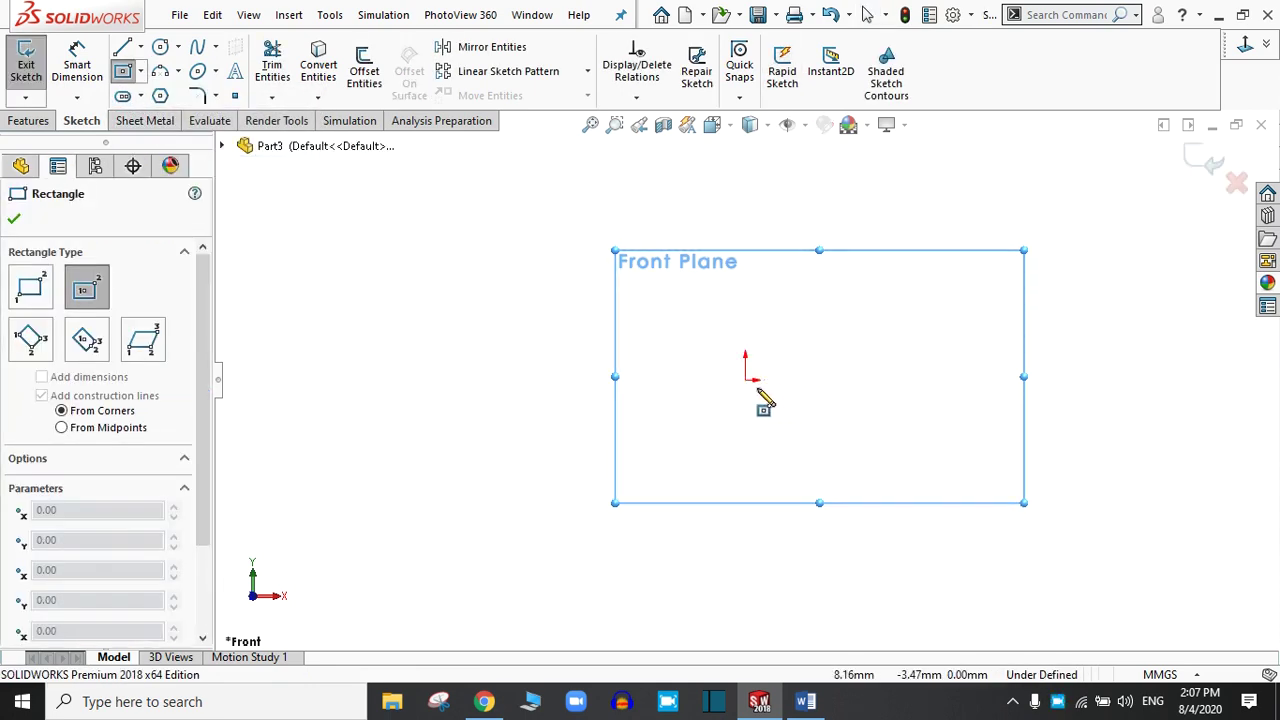
click(745, 381)
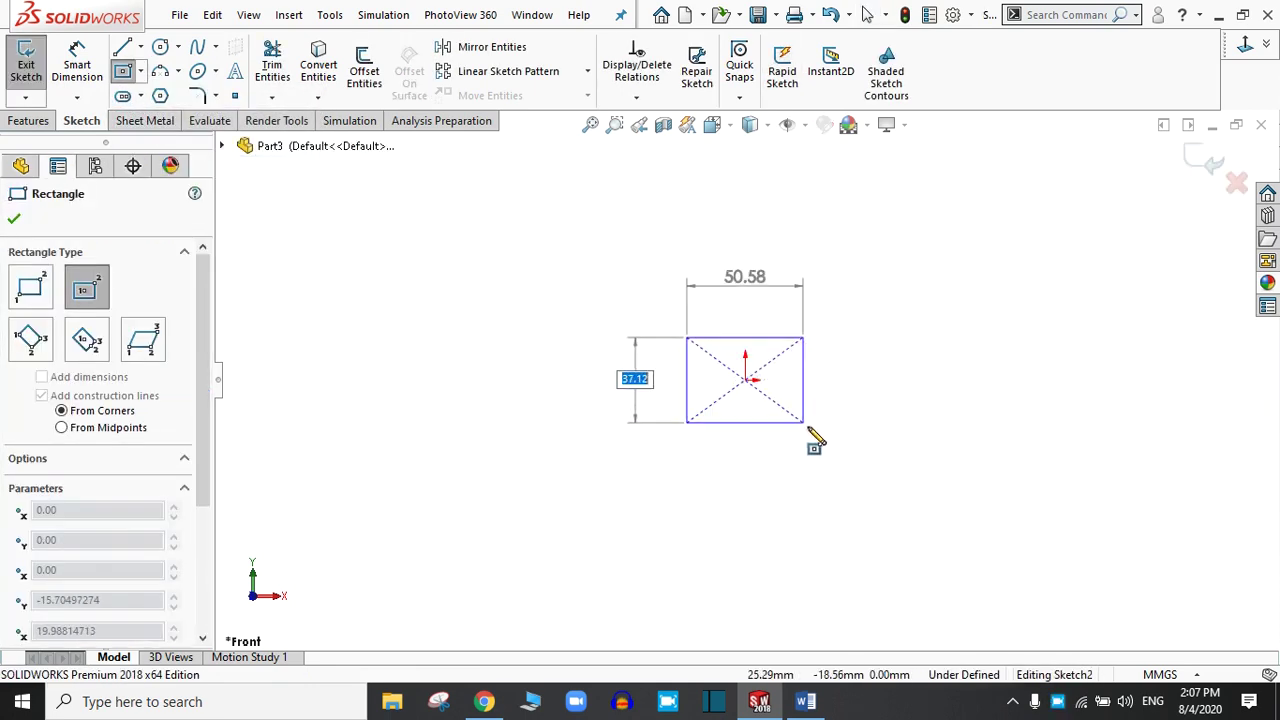
click(910, 506)
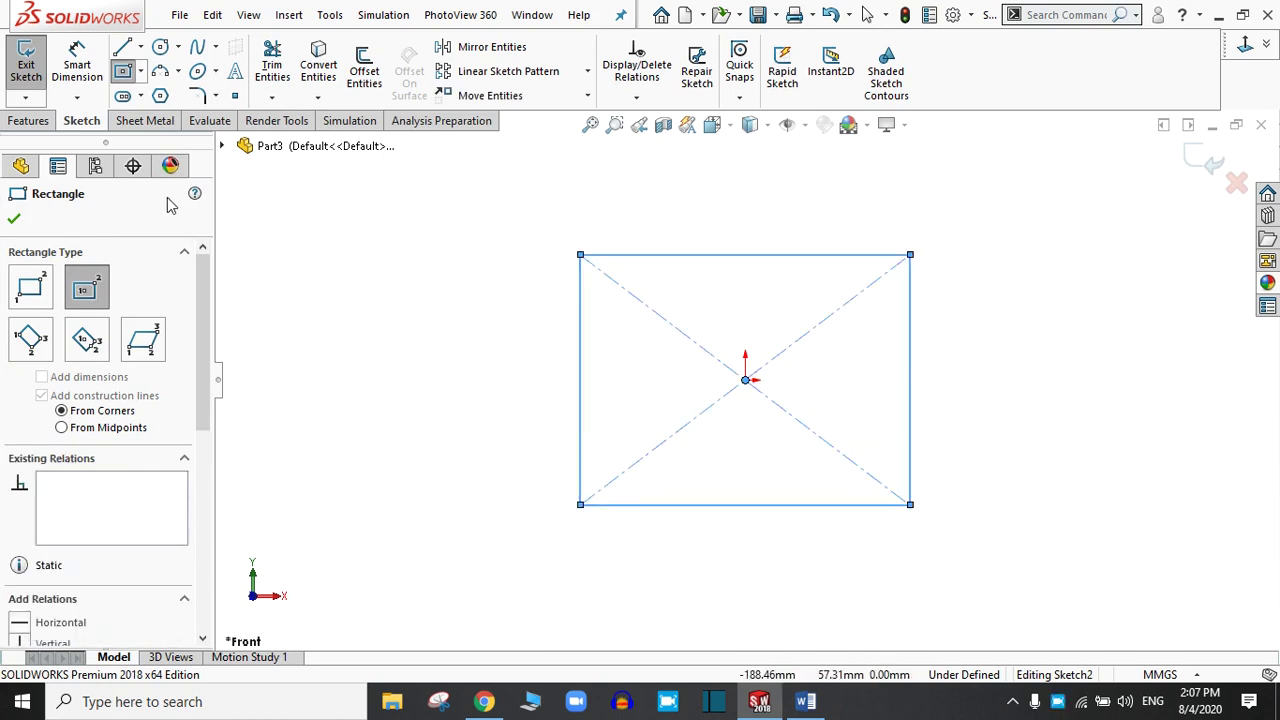
click(16, 222)
Step: Dimension the rectangle's horizontal edge and set its width to 150 mm
click(77, 62)
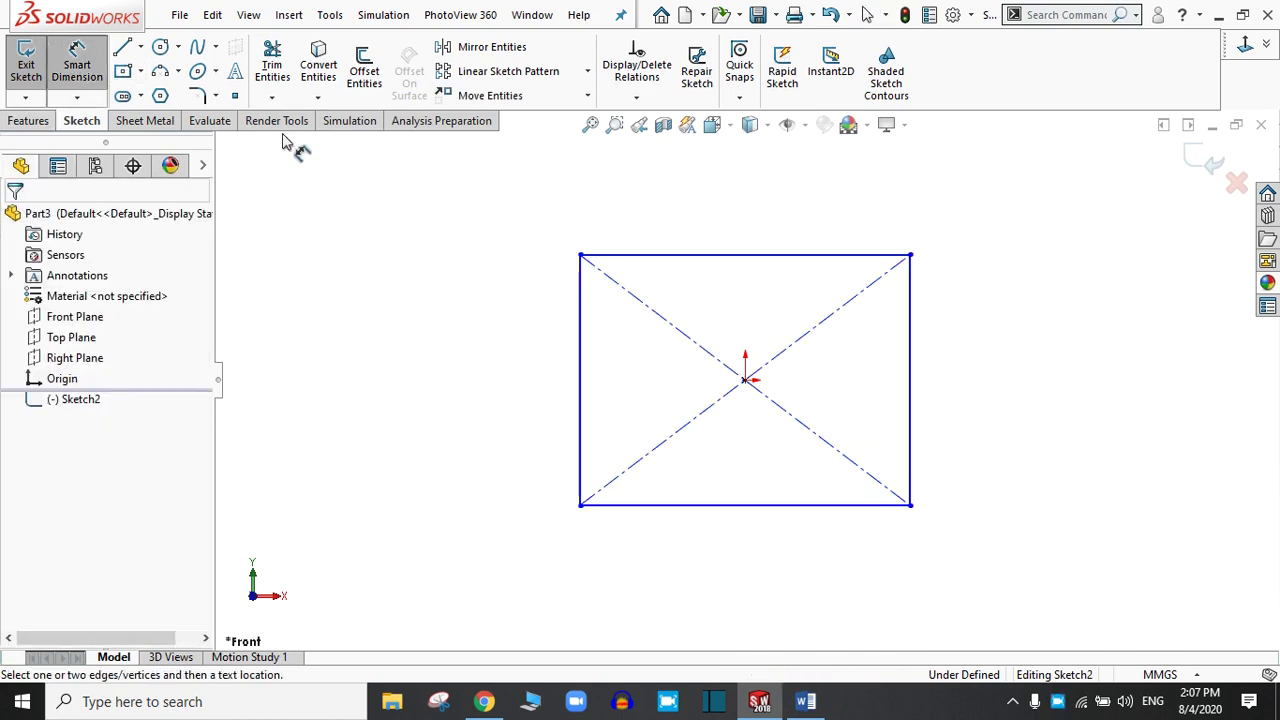
click(674, 257)
click(750, 208)
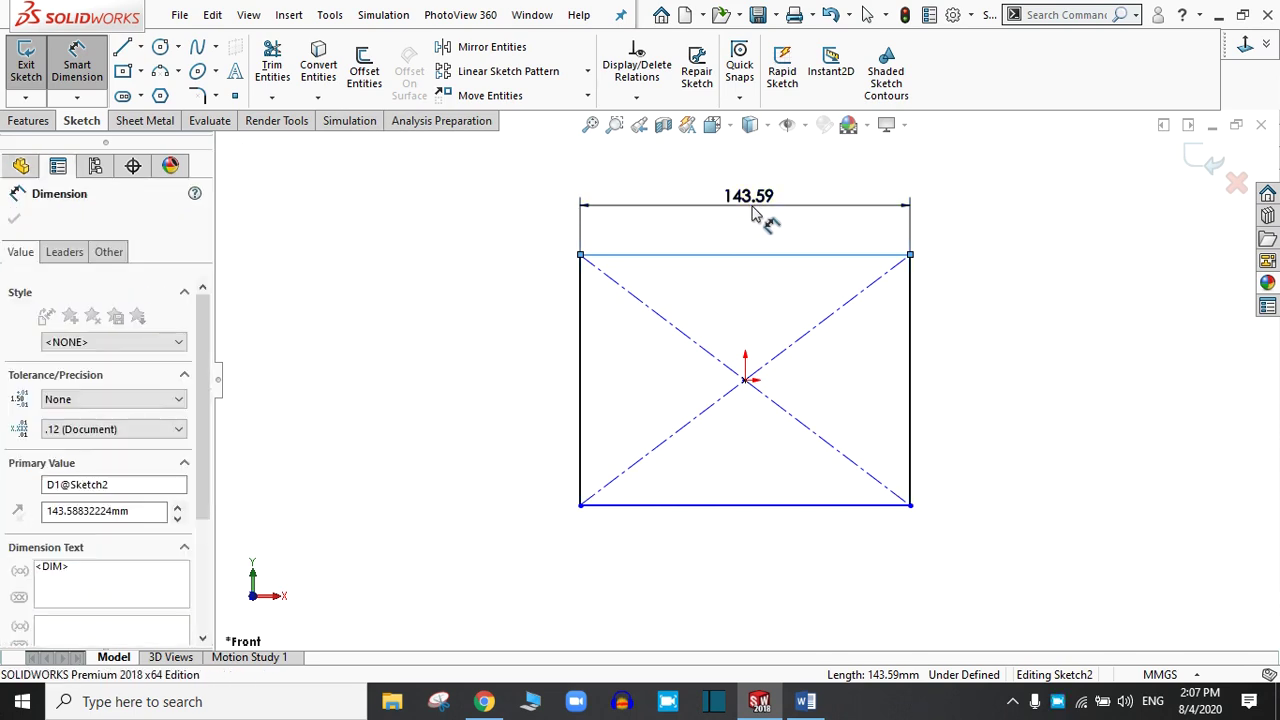
text(150)
key(Return)
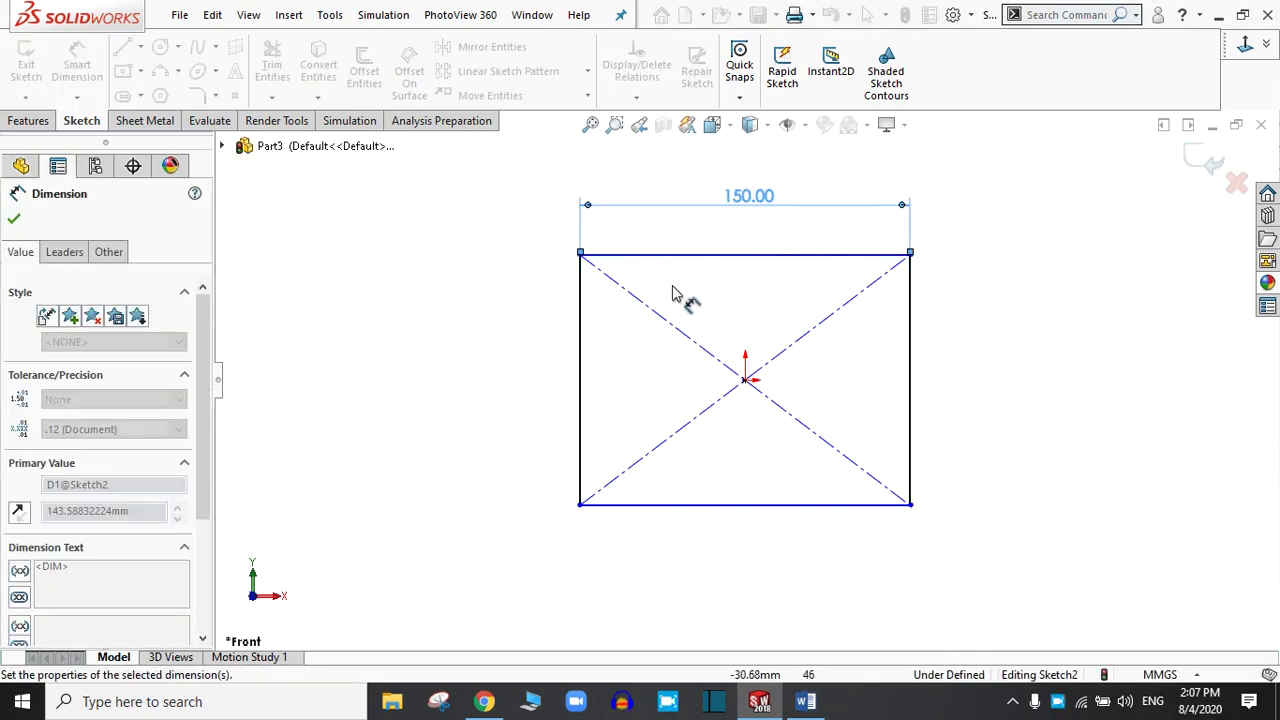
Step: Dimension the rectangle's vertical edge and set its height to 150 mm
click(582, 370)
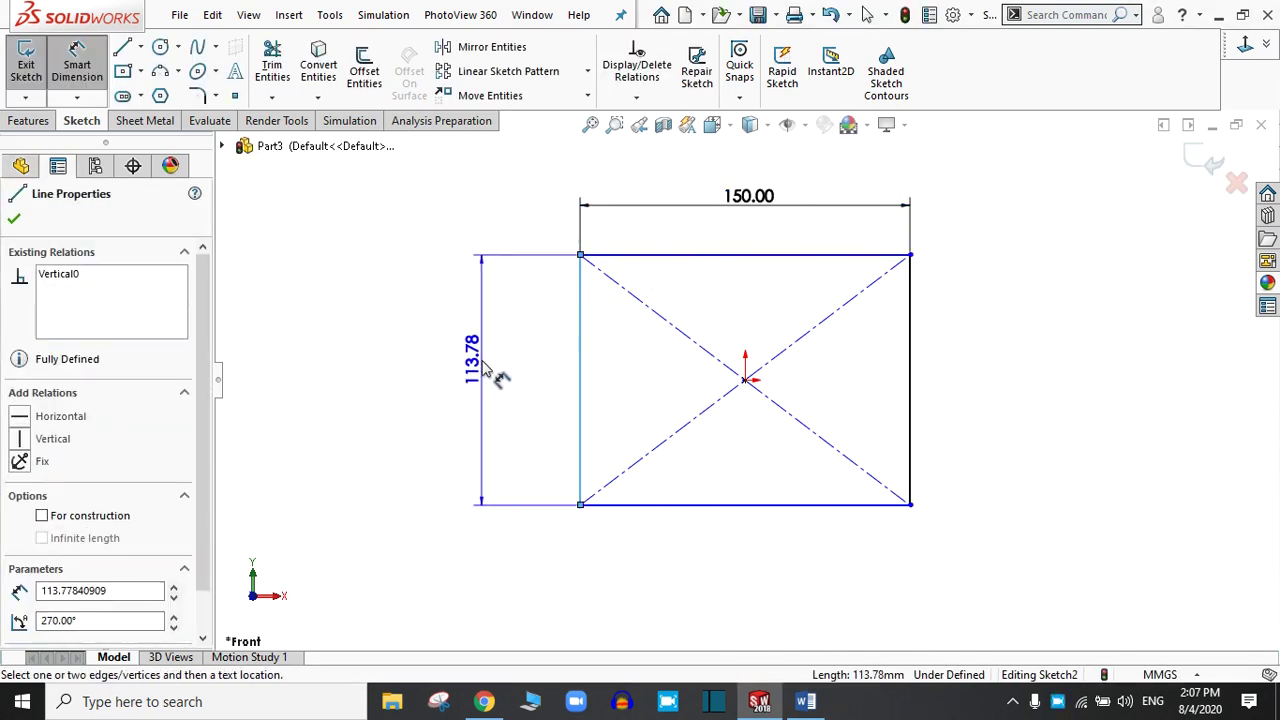
click(481, 369)
text(150)
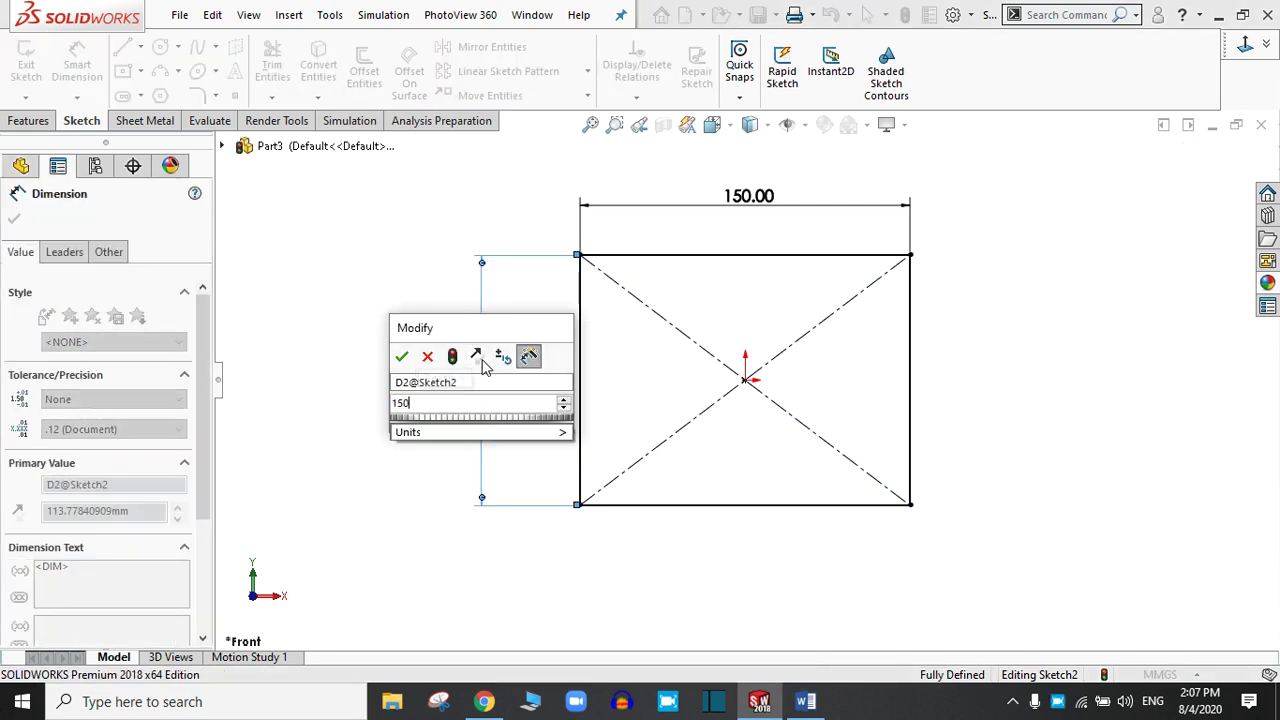
key(Return)
click(14, 218)
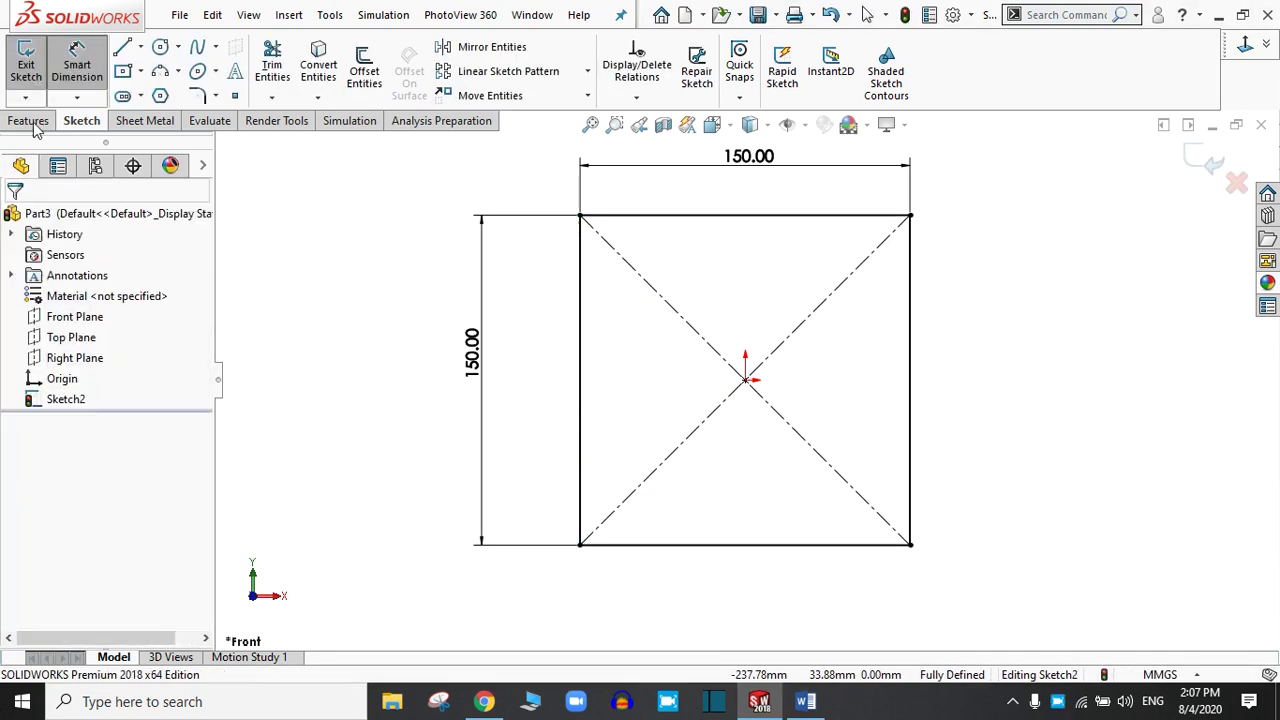
Step: Extrude the square sketch as a boss with the Mid Plane end condition and a depth of 150 mm
click(30, 121)
click(33, 65)
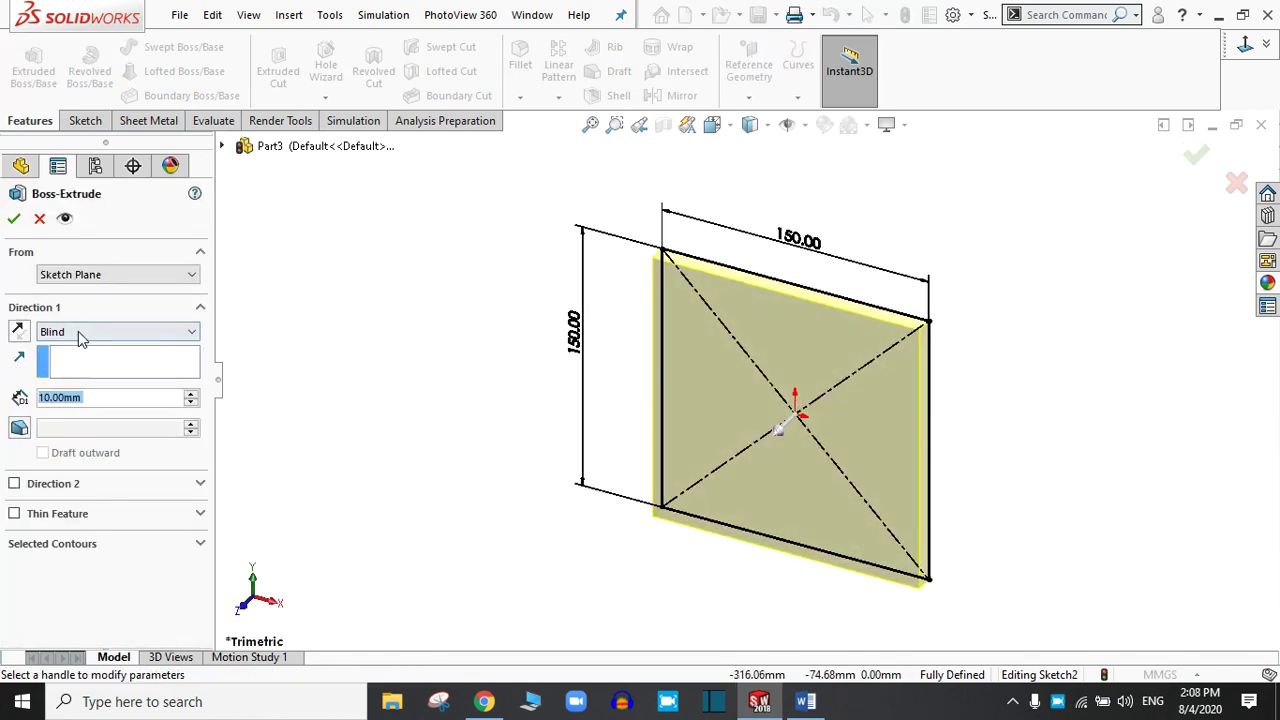
click(80, 334)
click(80, 408)
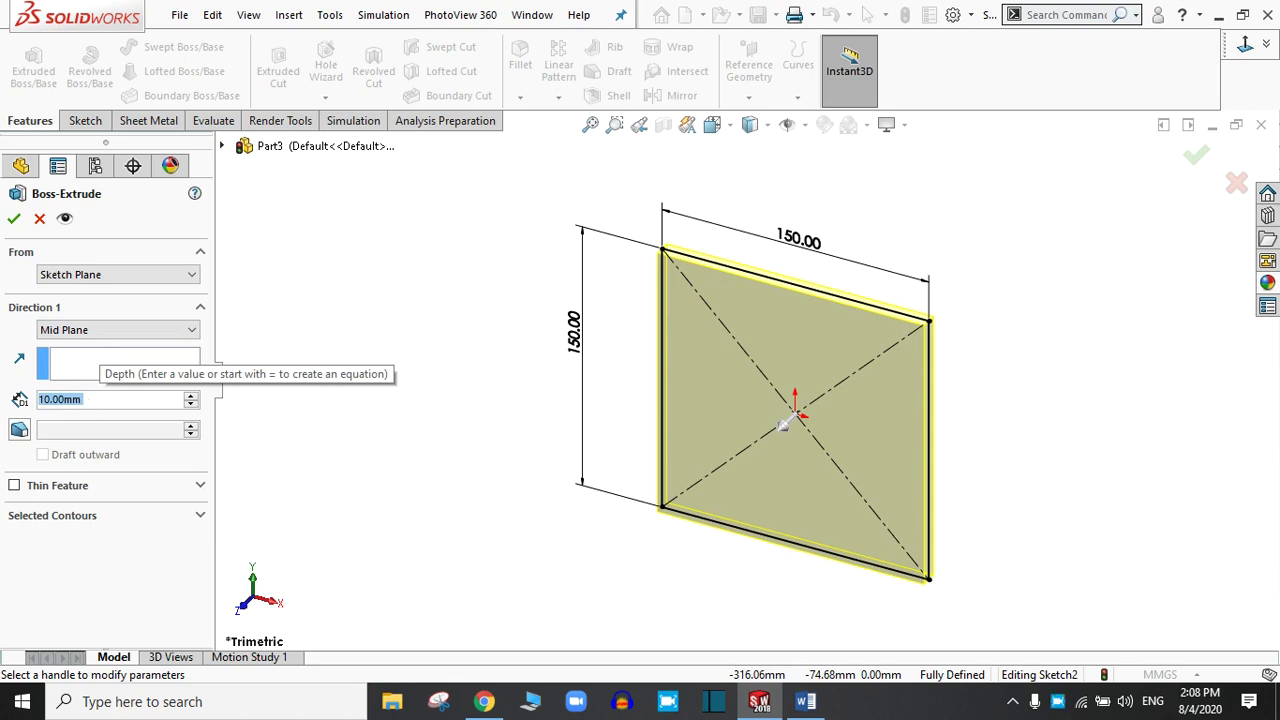
text(60)
key(Return)
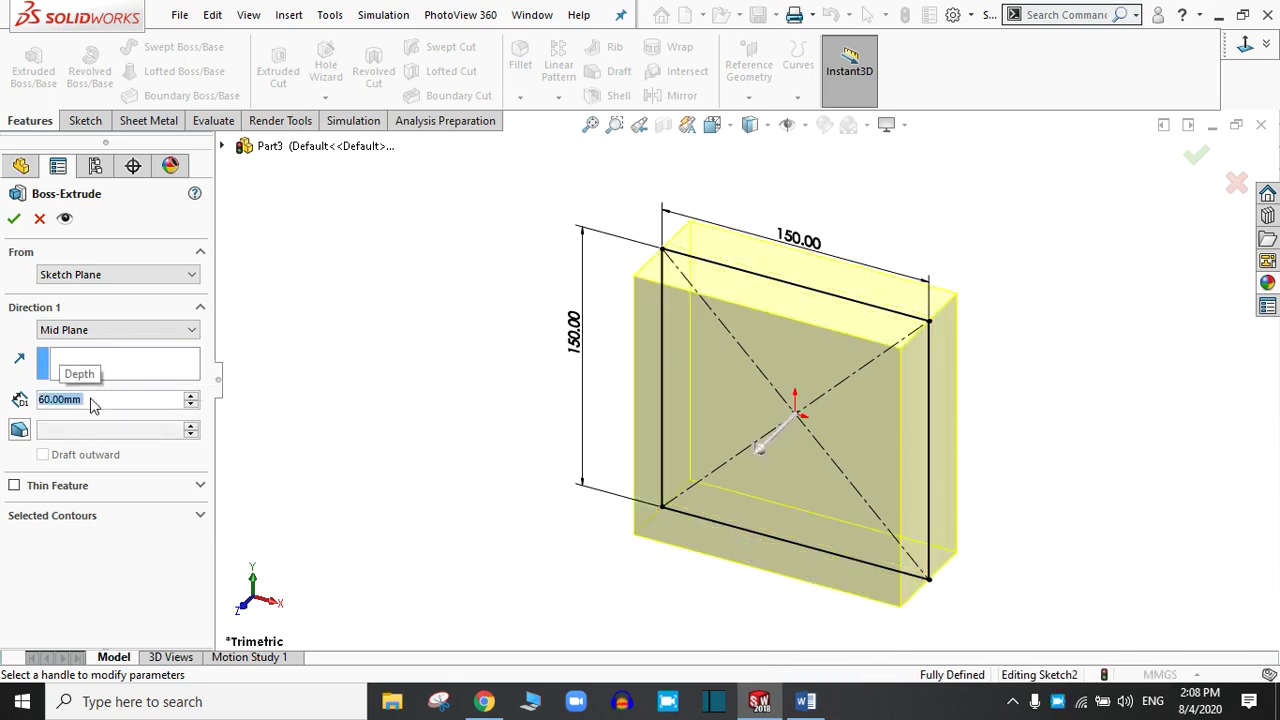
text(1)
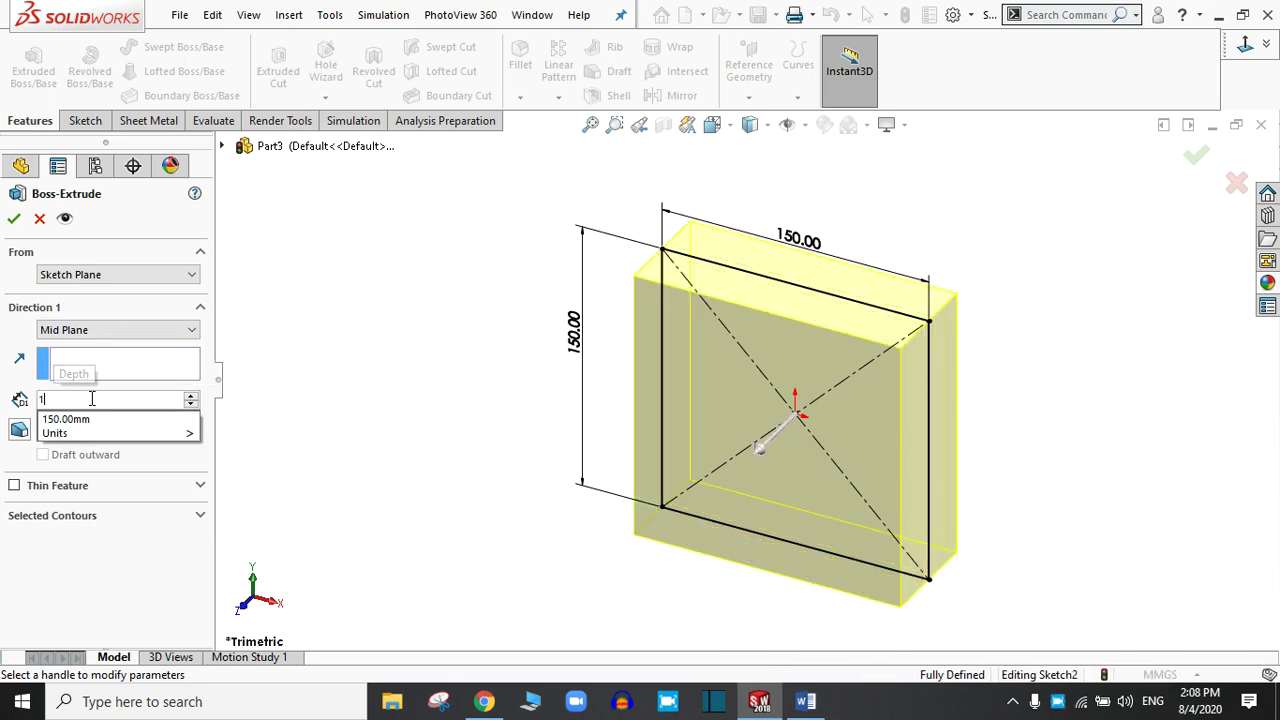
text(50)
key(Return)
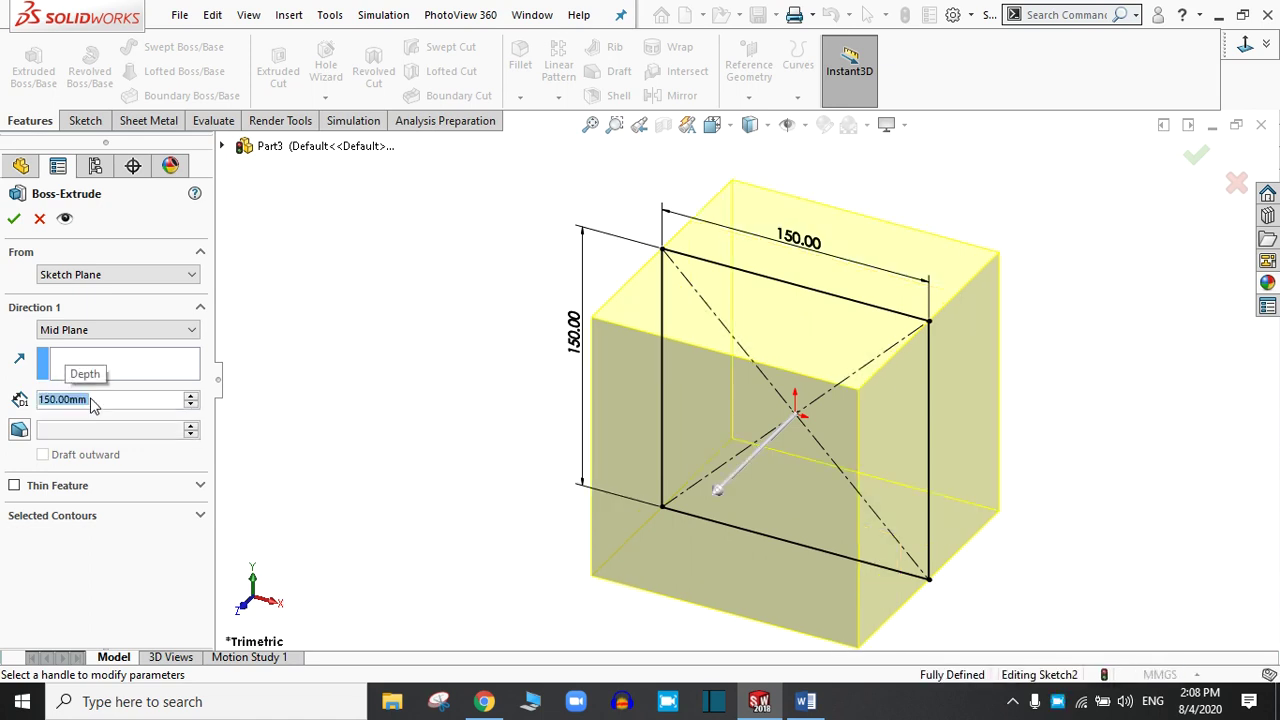
click(14, 222)
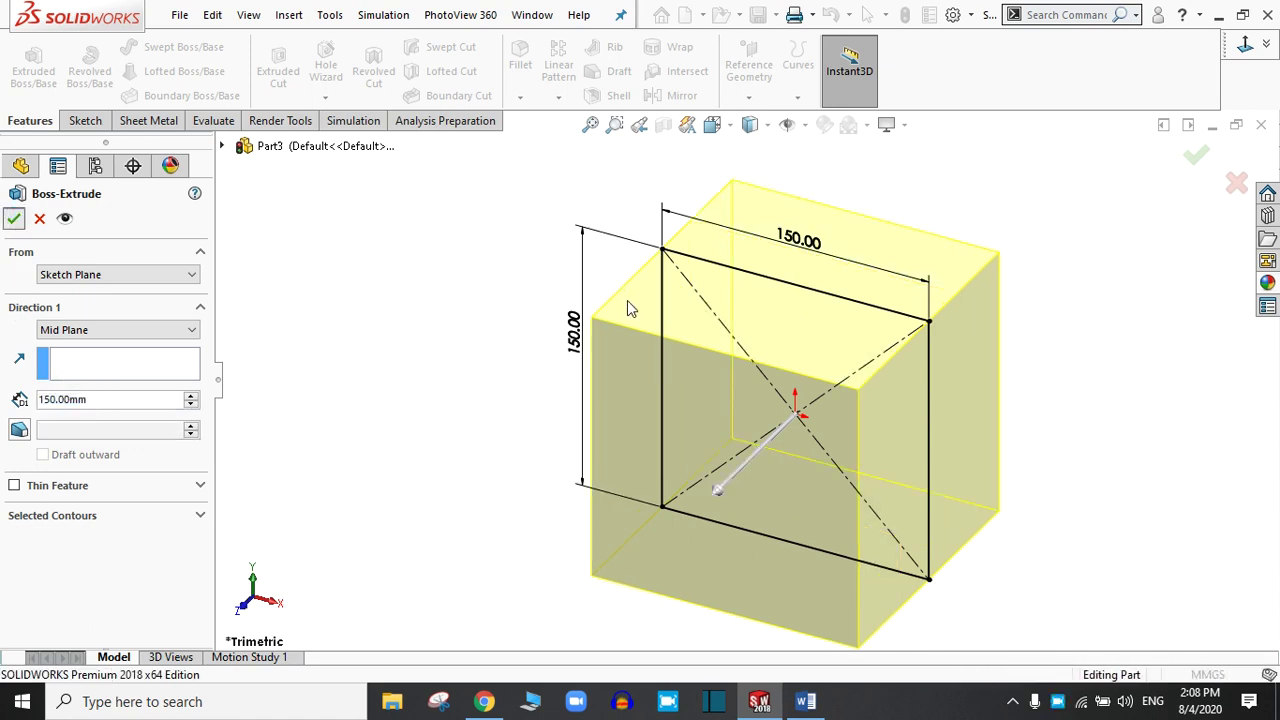
Step: Start a sketch on the cube's front face and draw a vertical centerline to the right of the cube, extending above and below it
scroll(968, 390, up, 3)
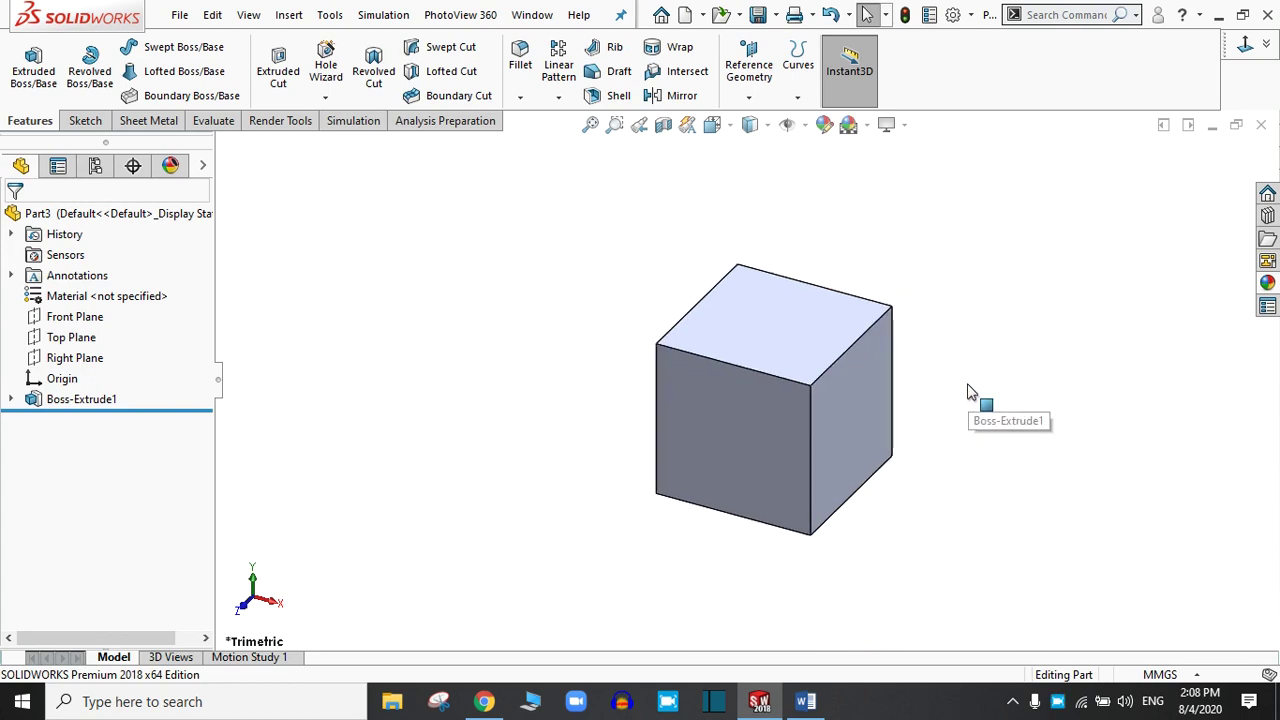
click(730, 429)
click(895, 374)
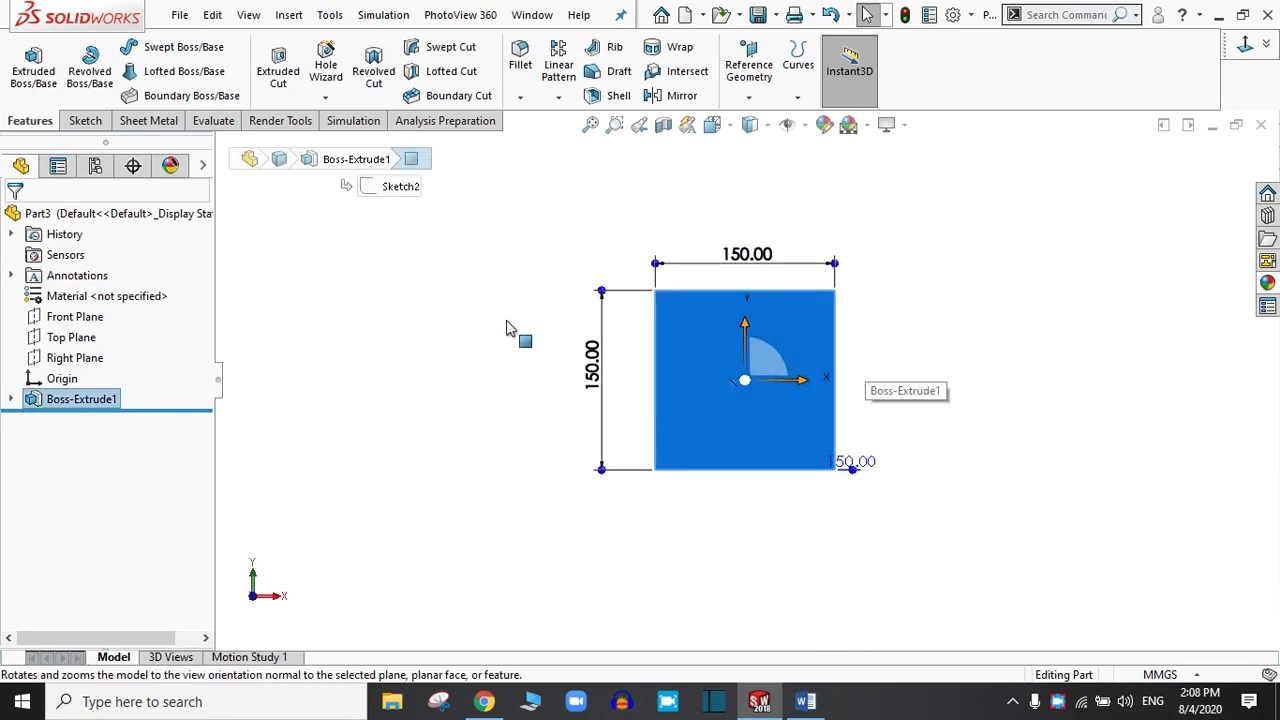
click(85, 121)
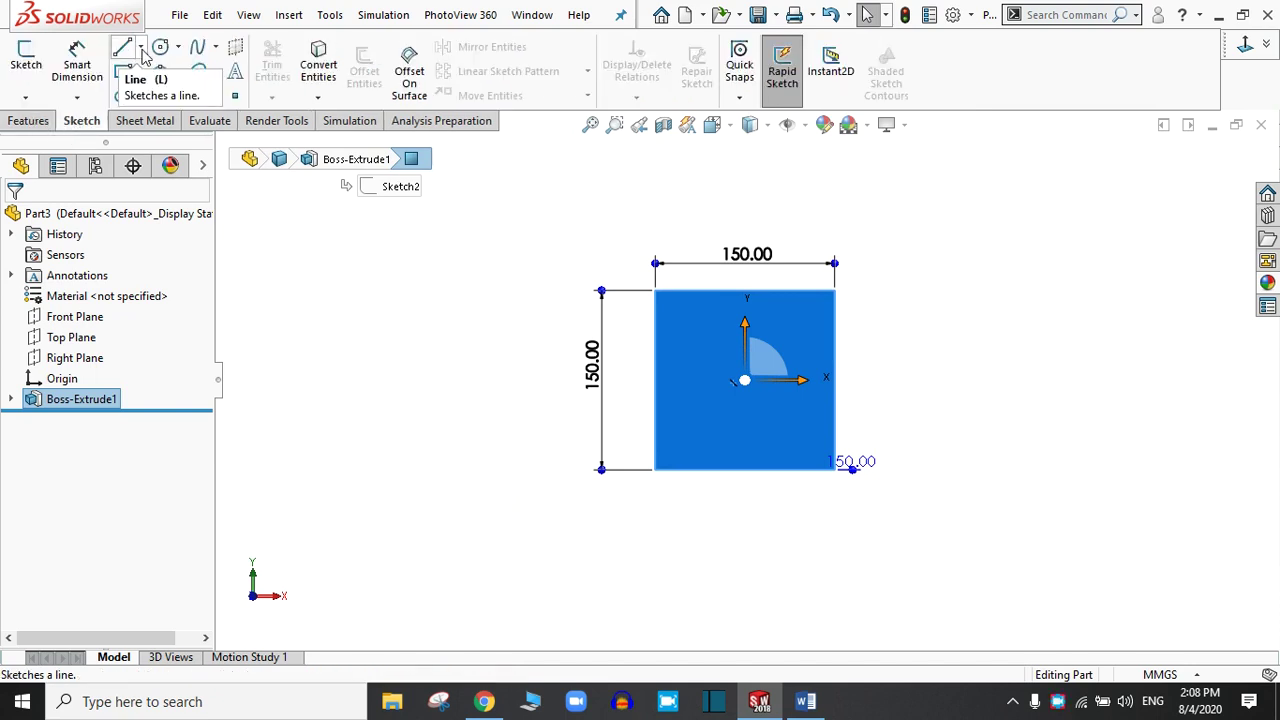
click(140, 46)
click(150, 94)
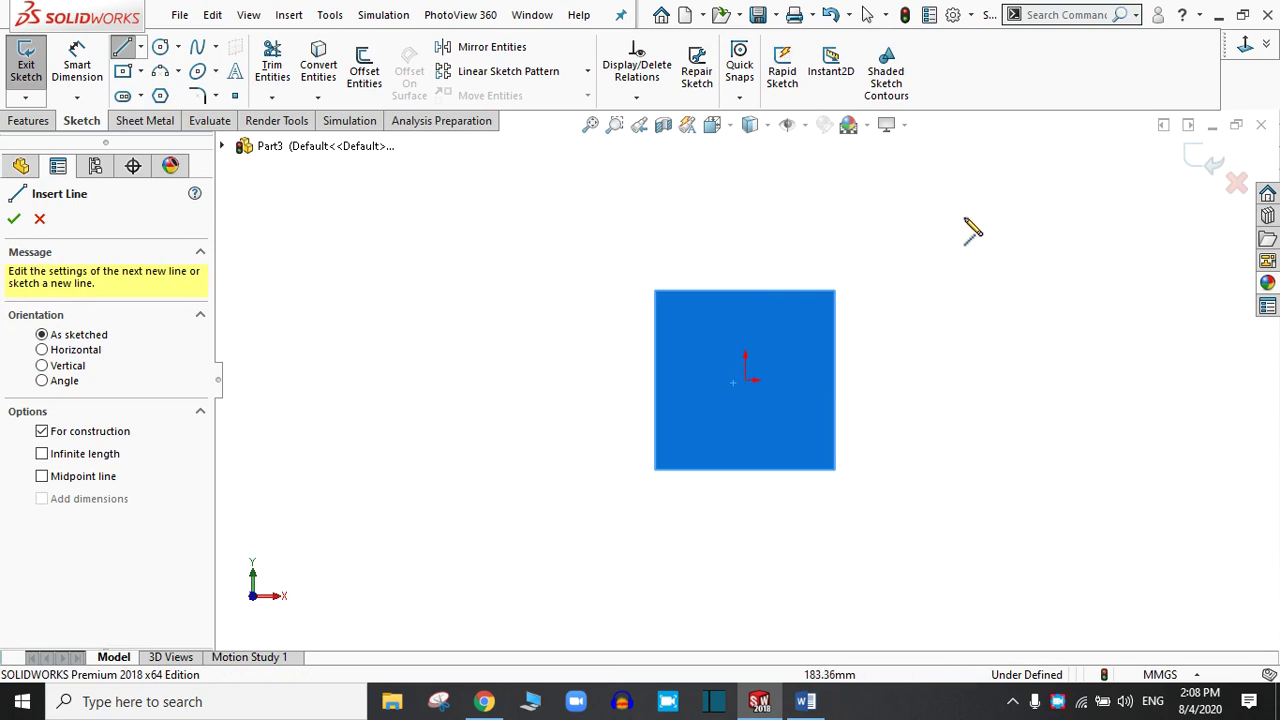
click(958, 224)
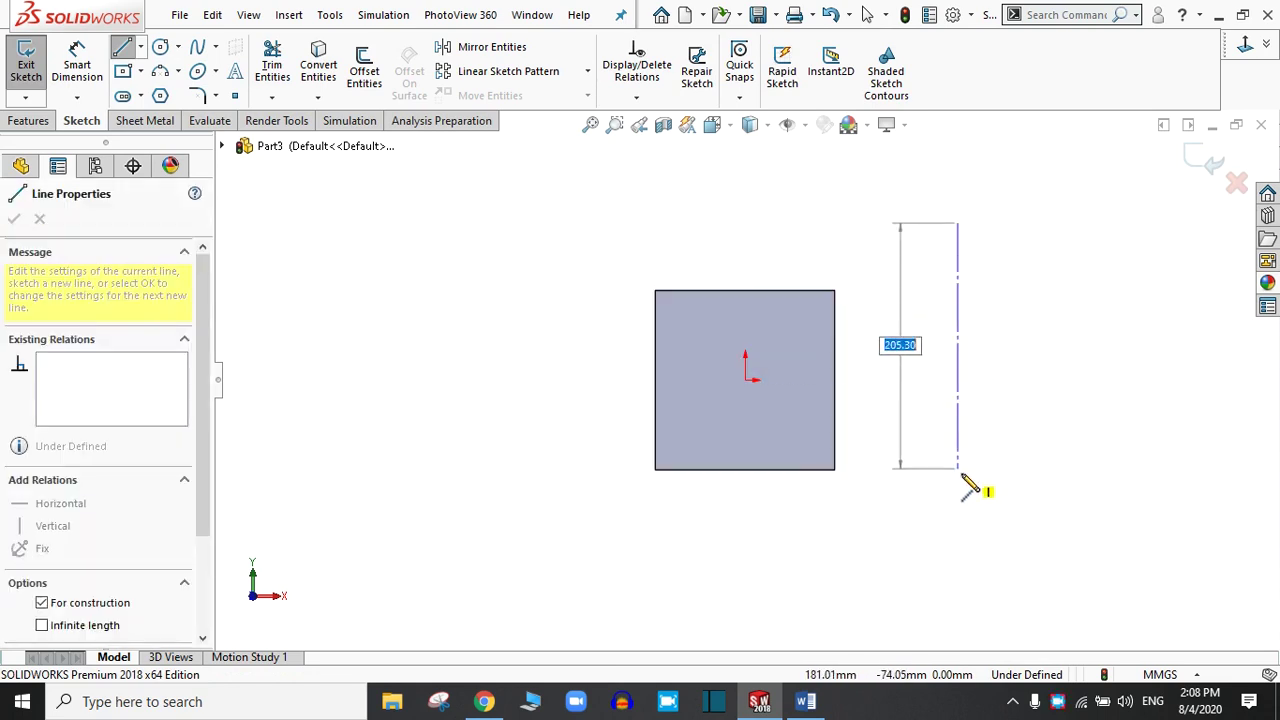
click(958, 507)
right_click(960, 507)
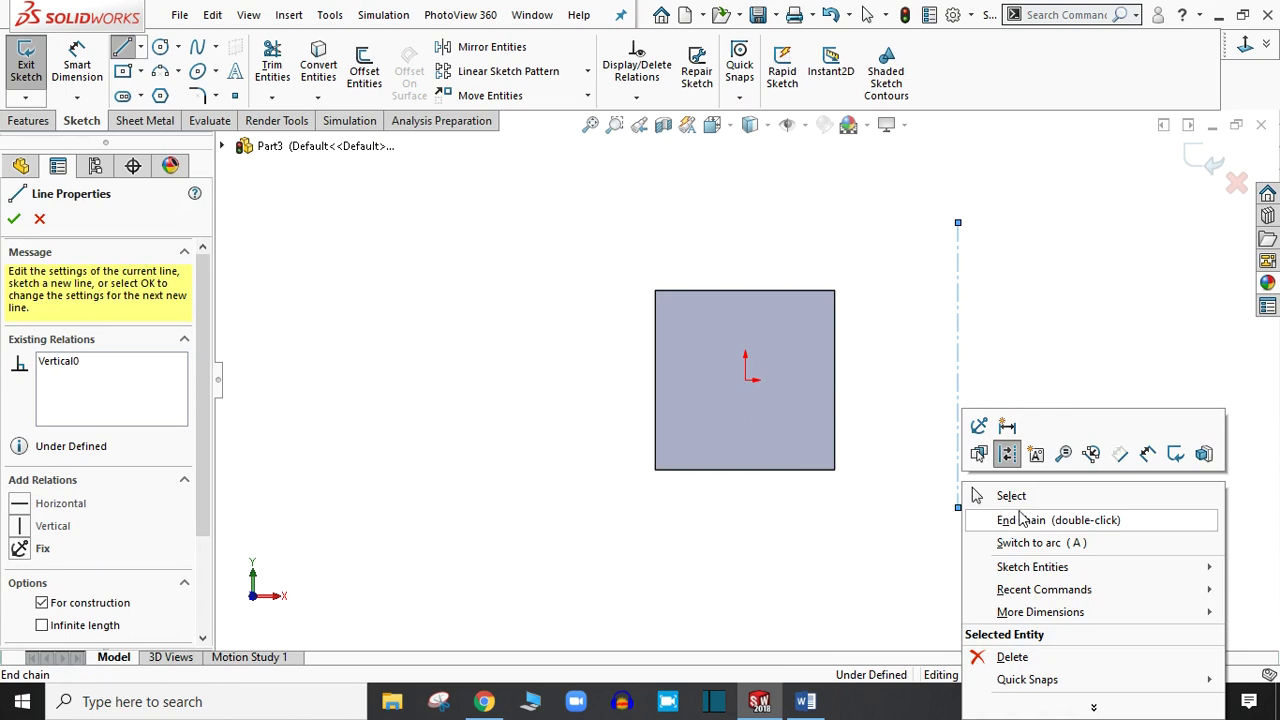
click(1011, 496)
Step: Sketch a circle about 50 mm in diameter to the right of the vertical centerline
key(f)
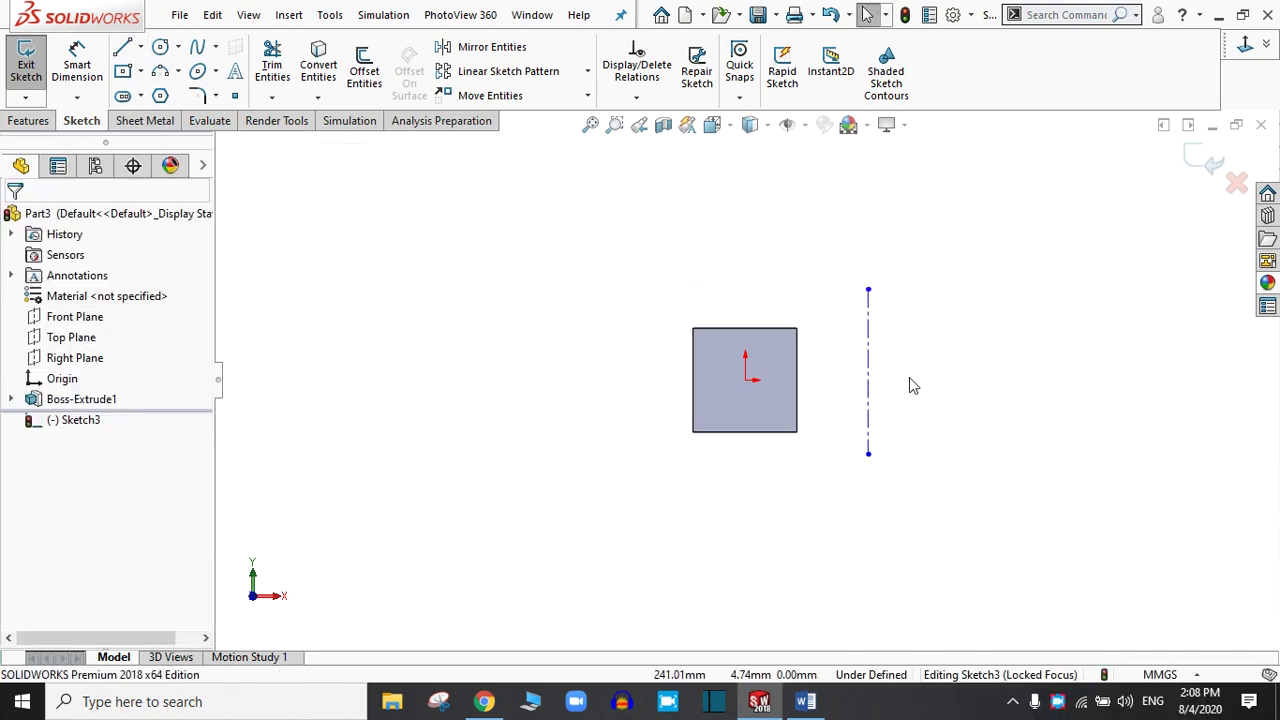
scroll(910, 379, down, 4)
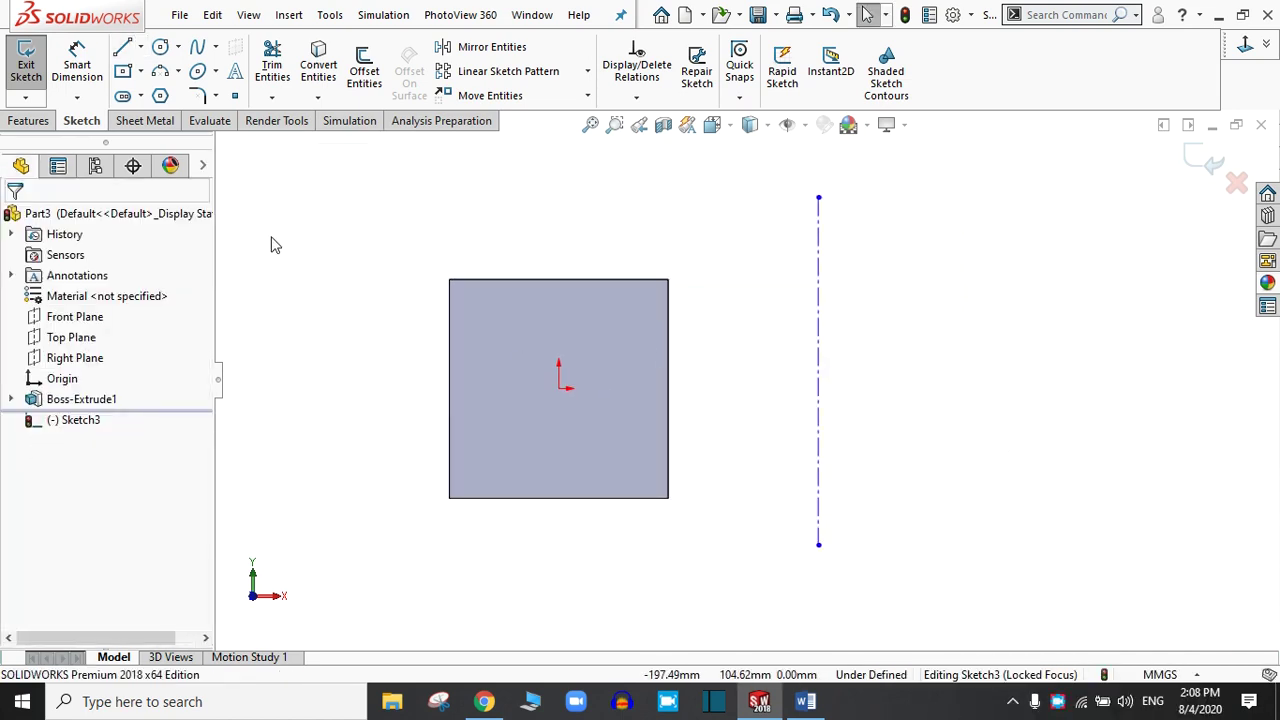
click(160, 50)
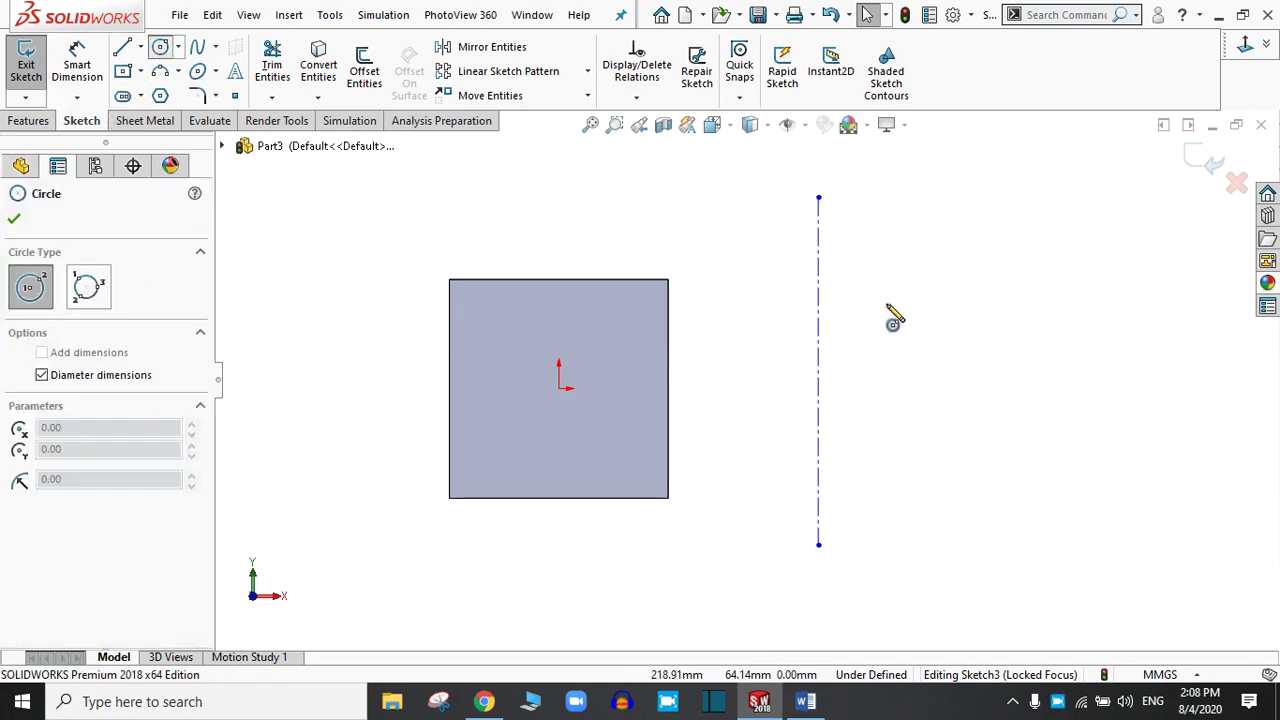
click(965, 356)
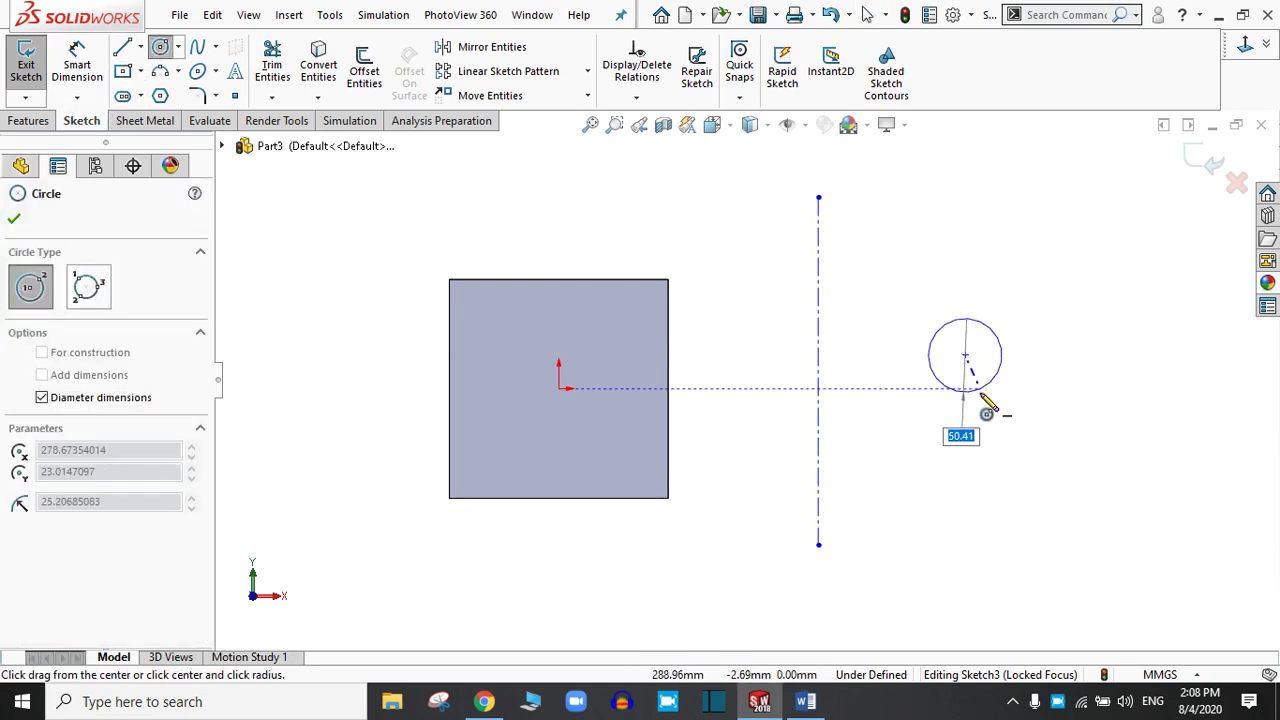
click(987, 405)
right_click(987, 407)
click(1000, 408)
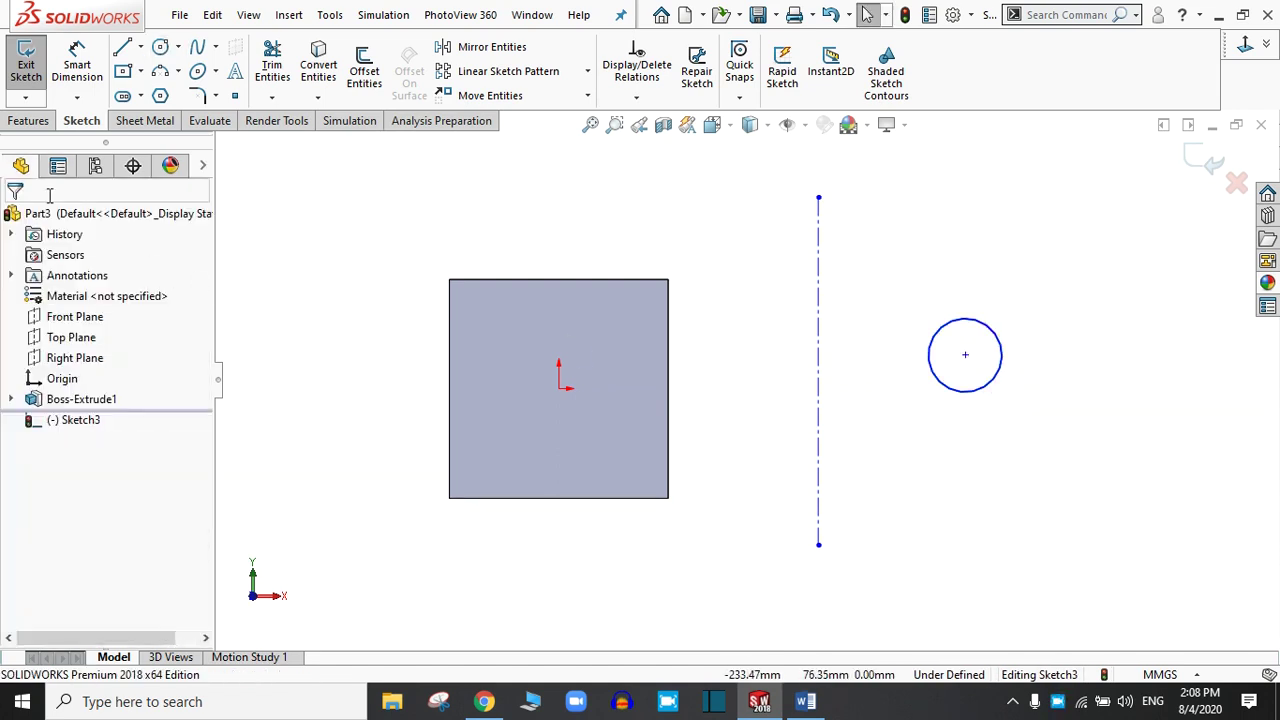
Step: Dimension the circle and set its diameter to 40 mm
click(77, 65)
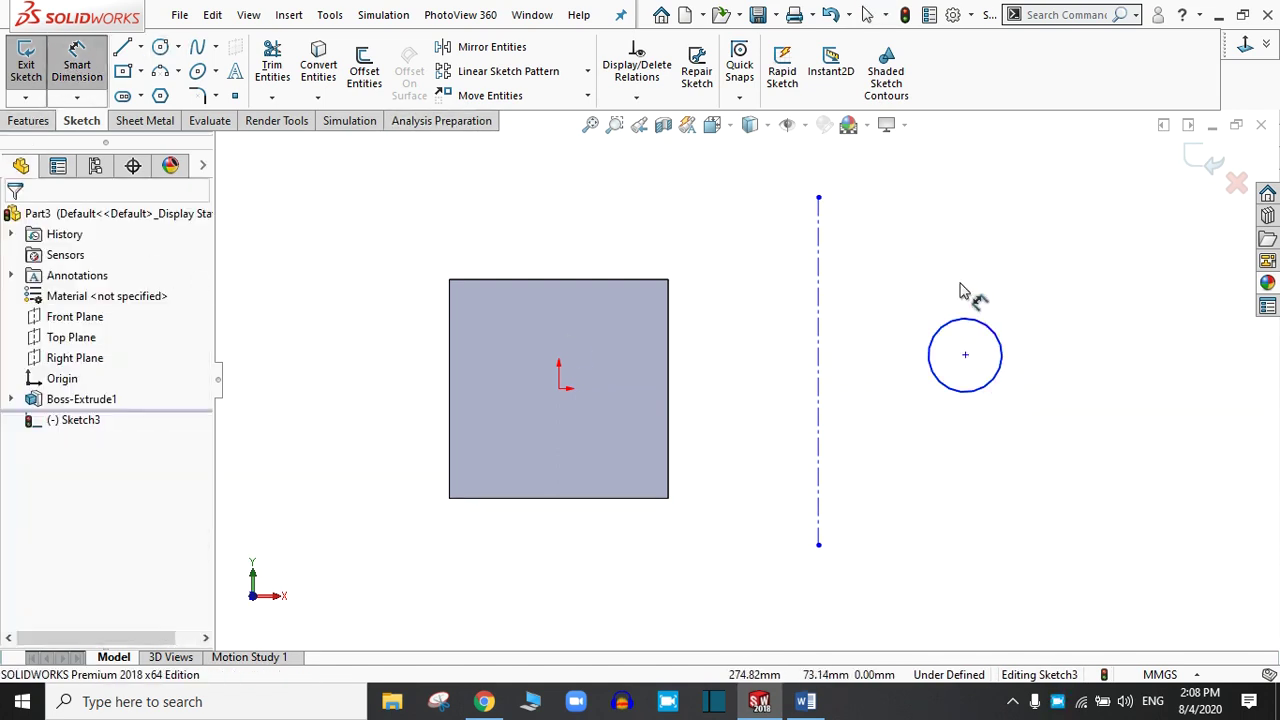
click(965, 324)
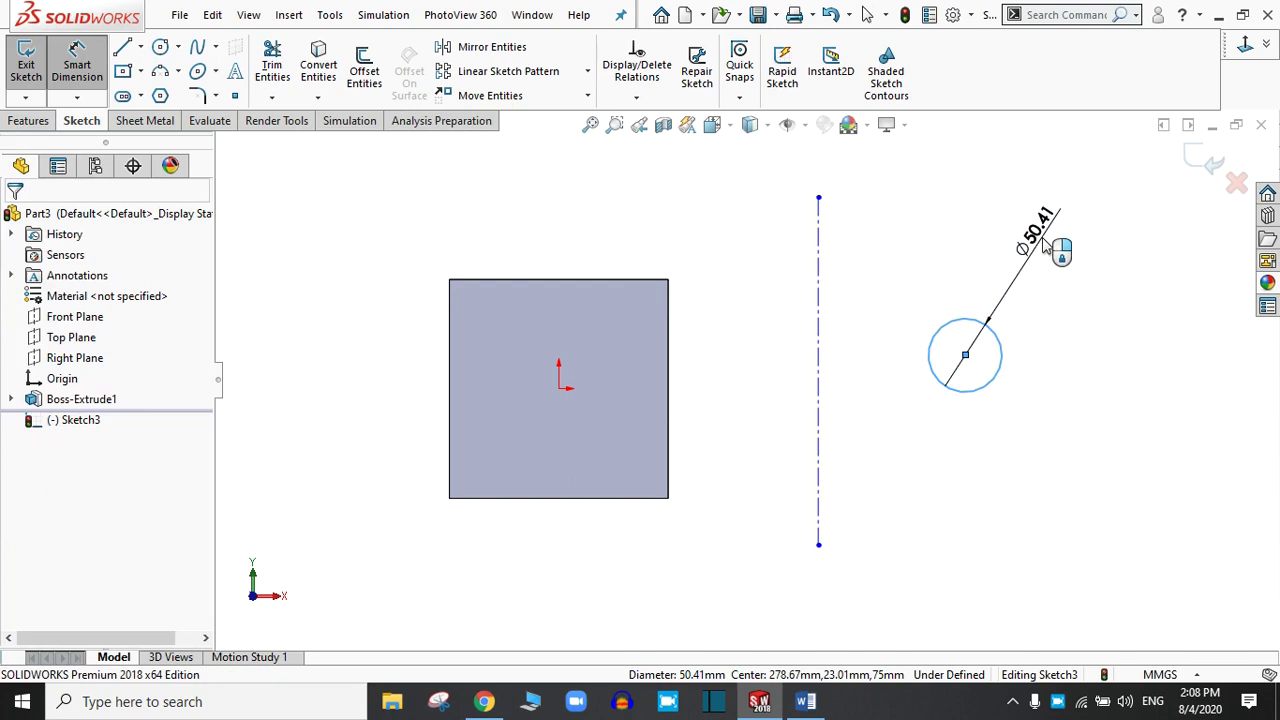
click(1045, 245)
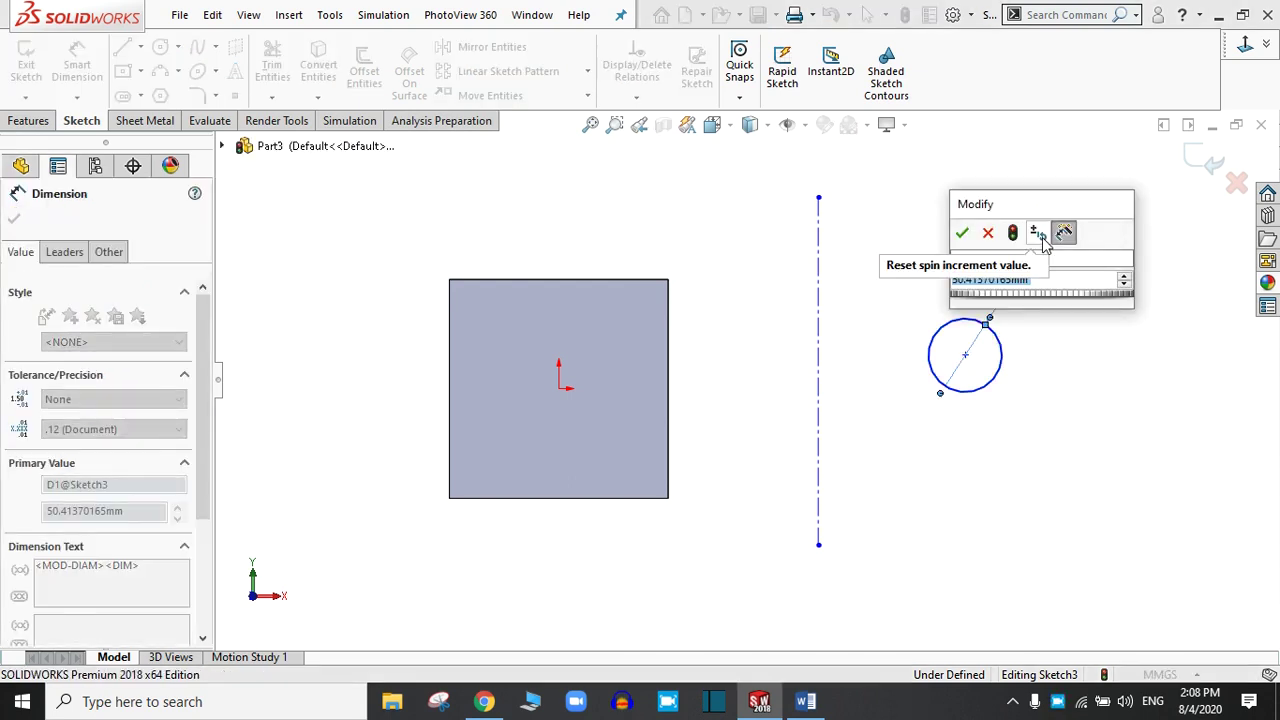
text(40)
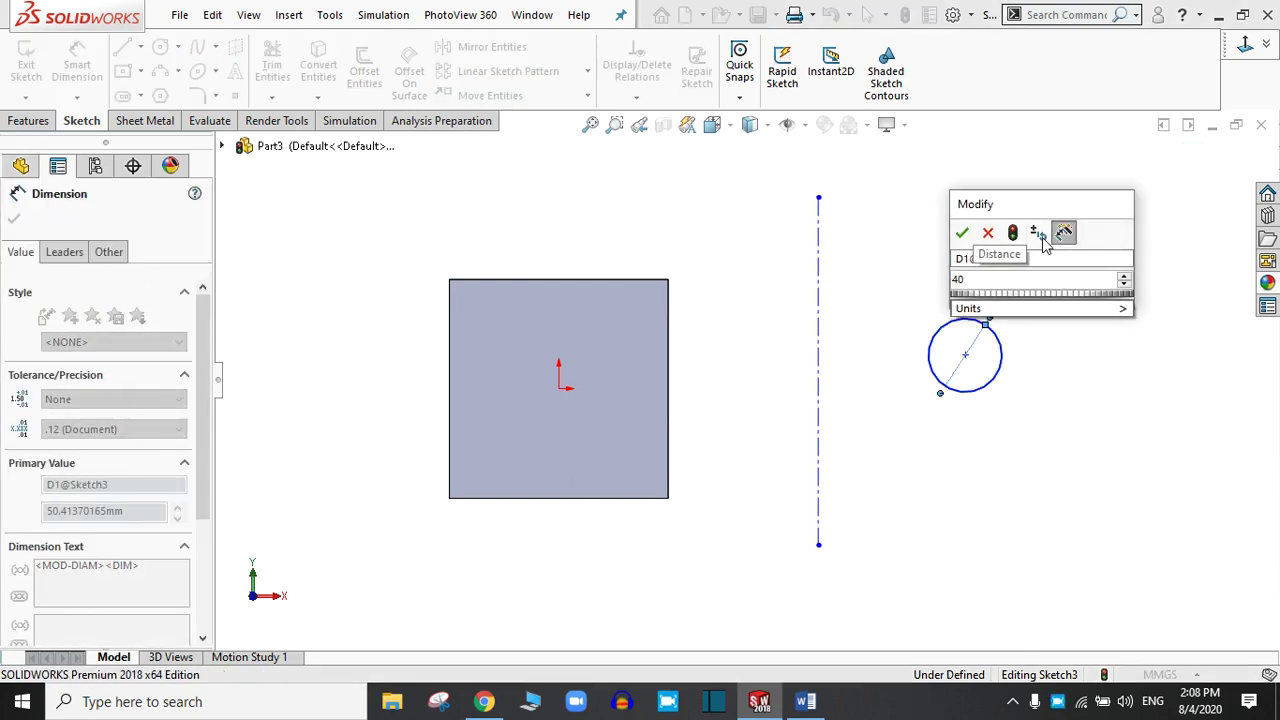
key(Return)
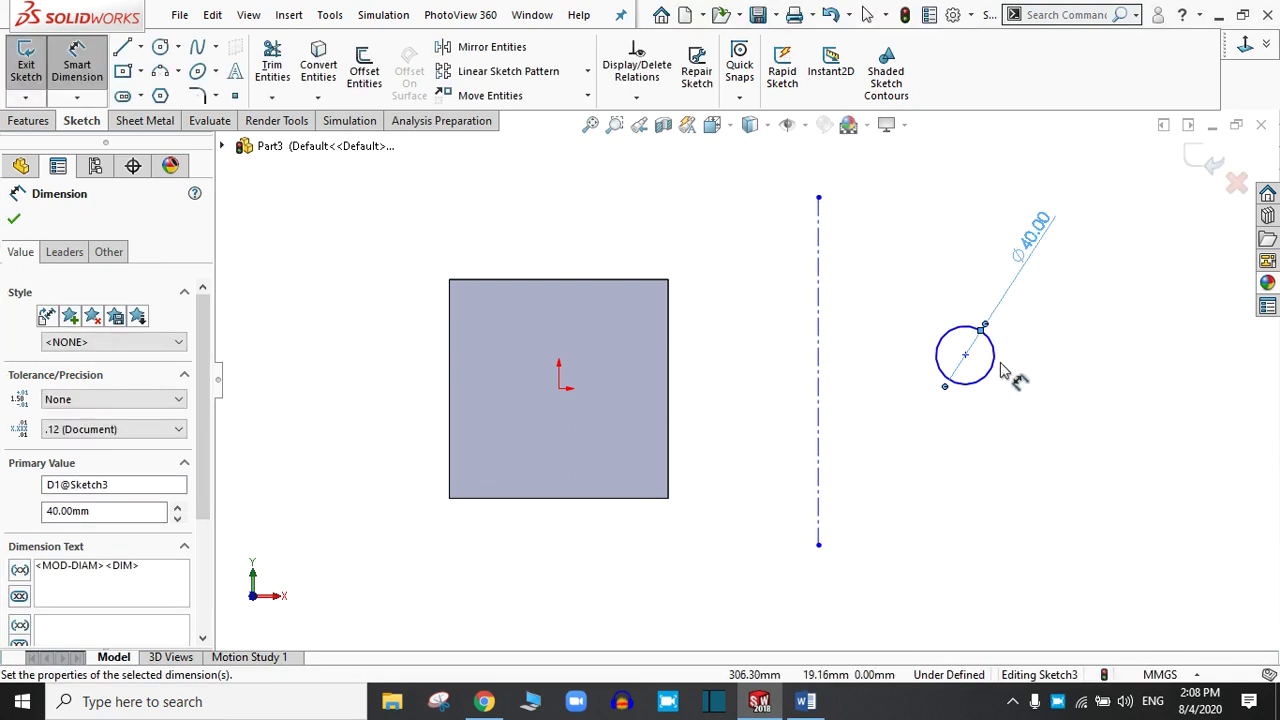
Step: Dimension the horizontal distance between the circle's center and the centerline and set it to 150 mm
click(818, 376)
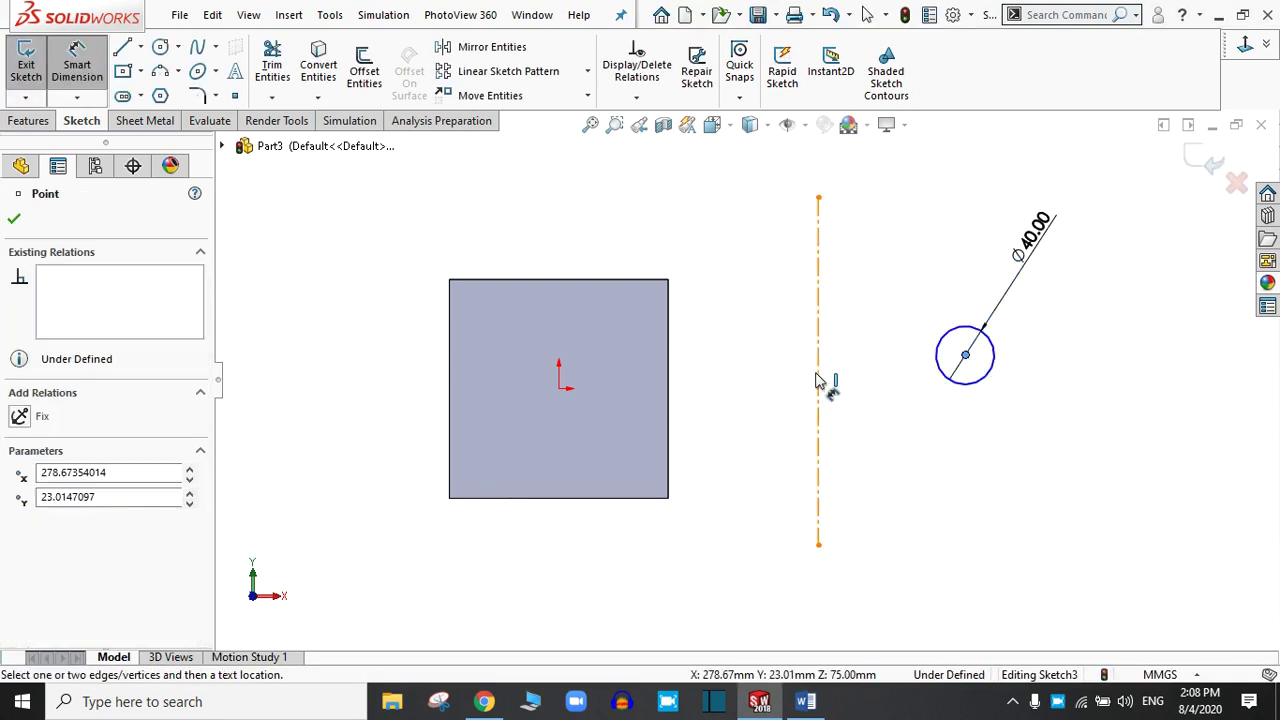
click(918, 525)
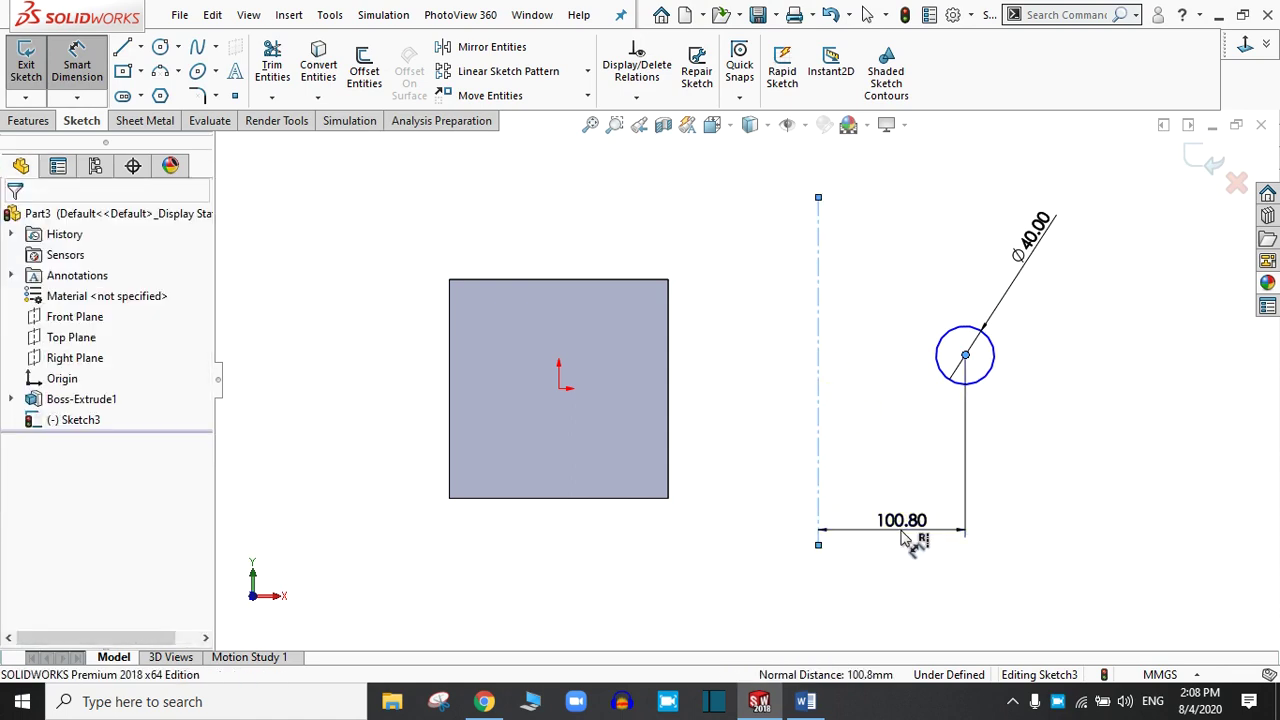
text(150)
key(Return)
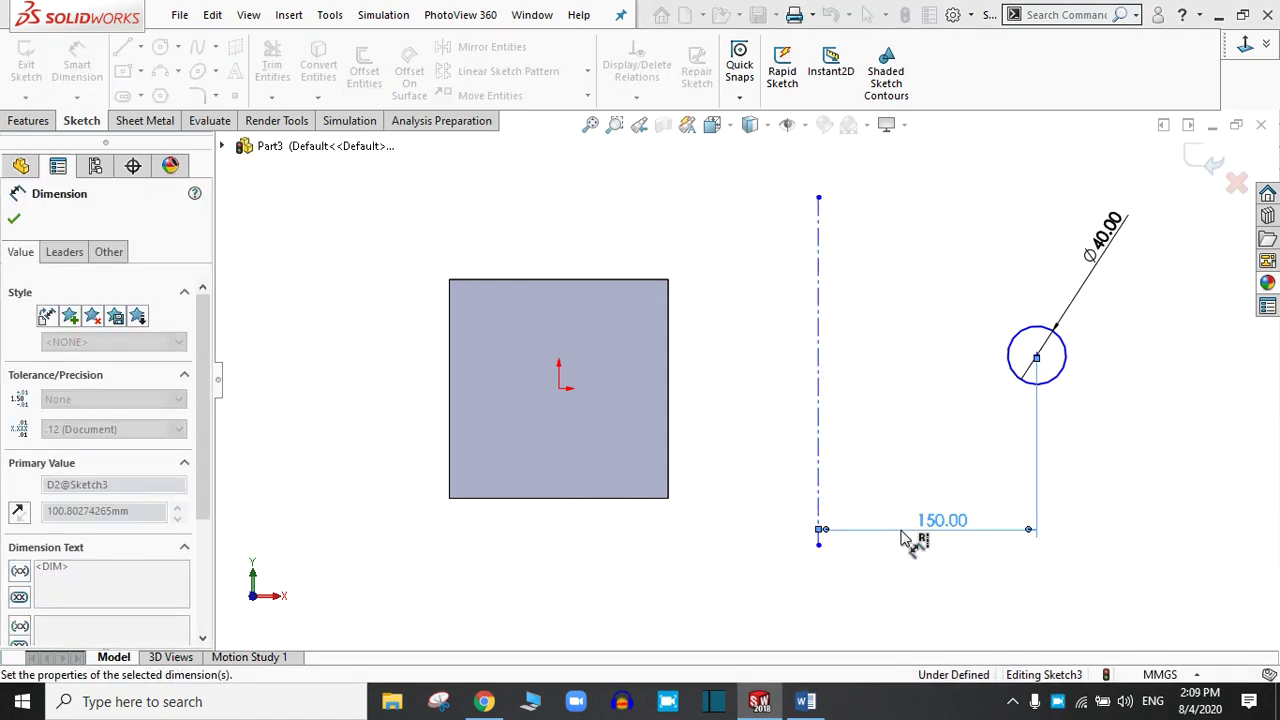
scroll(1150, 375, up, 3)
scroll(930, 375, down, 2)
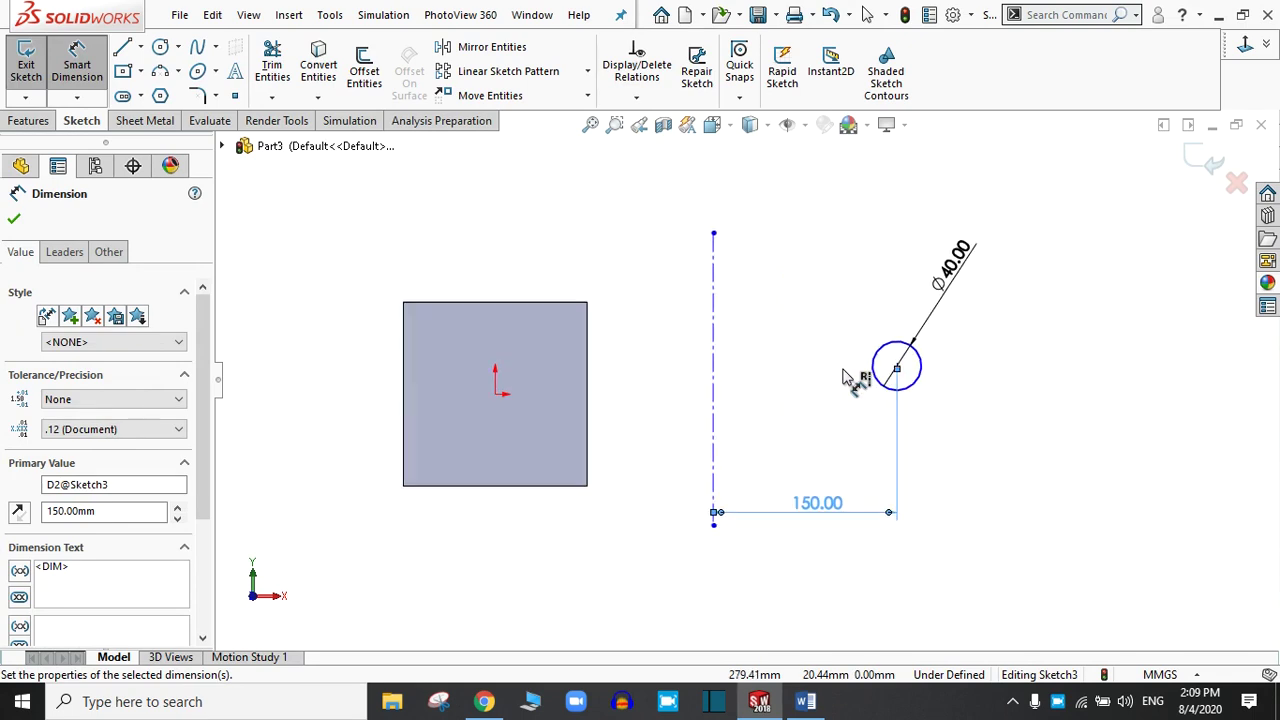
click(14, 220)
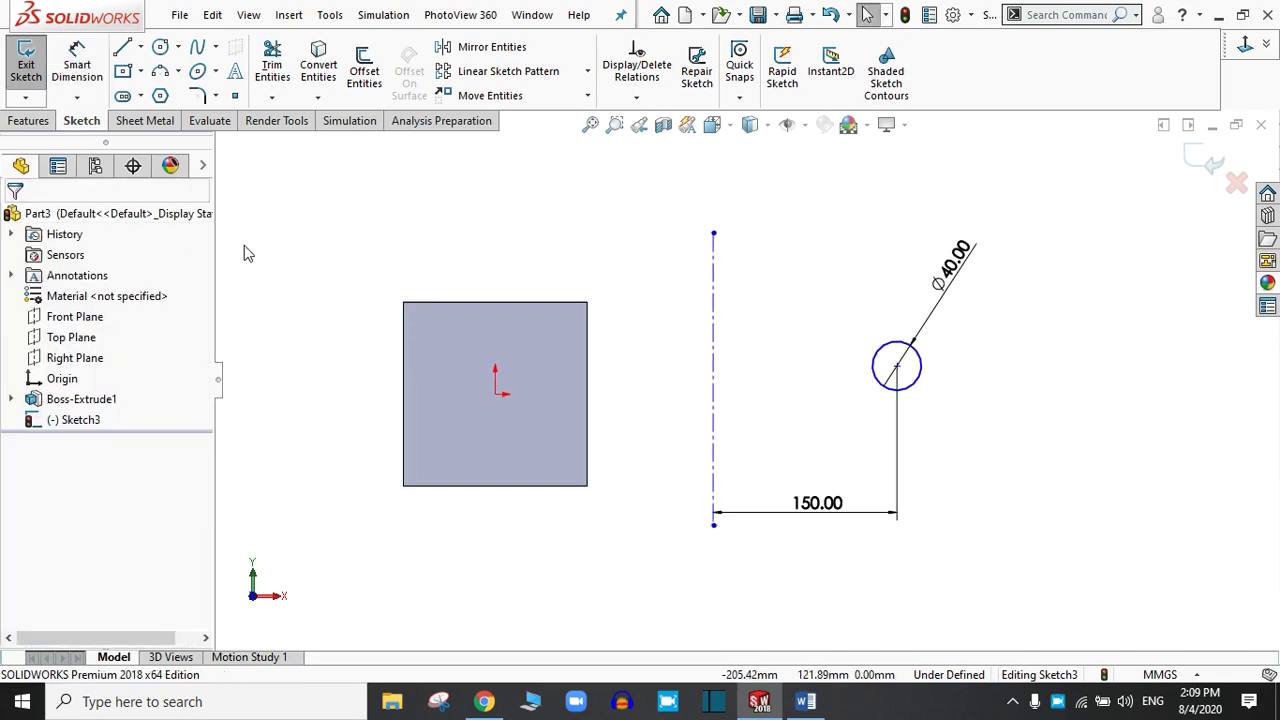
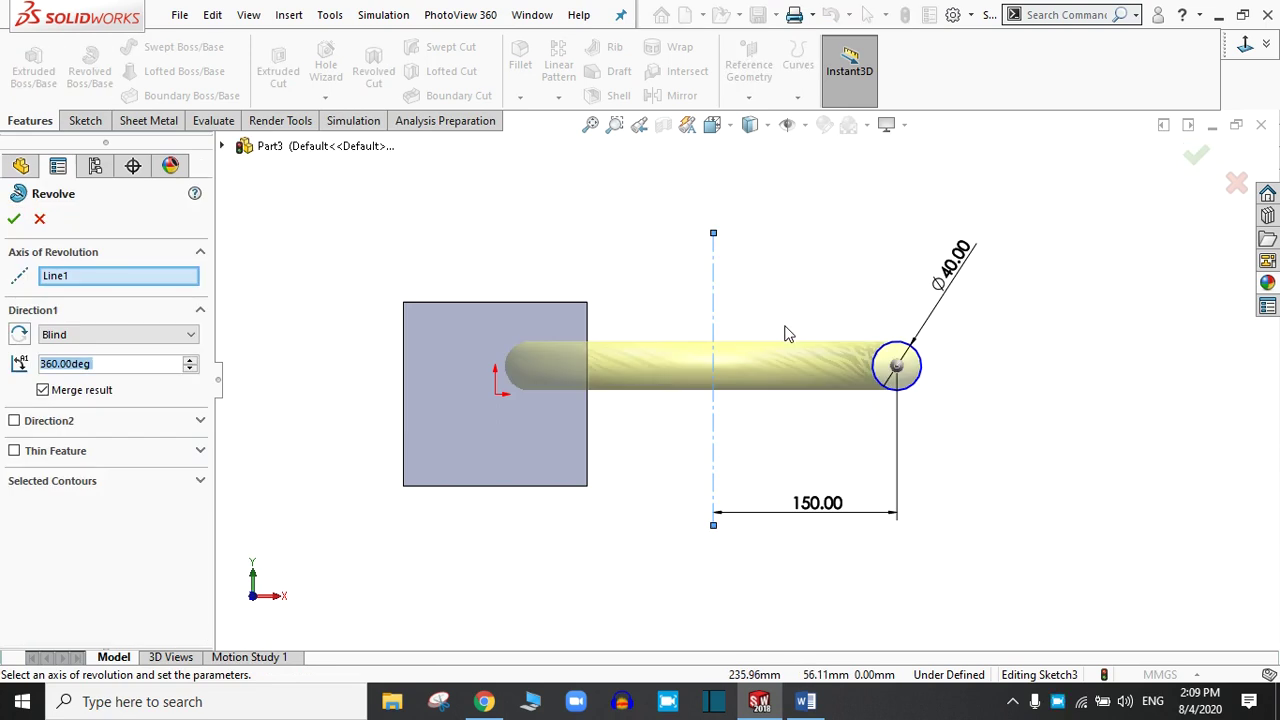
Step: Revolve the circle around the centerline using Up To Vertex, ending at the lower-right vertex of the cube's front face
middle_drag(812, 348, 787, 422)
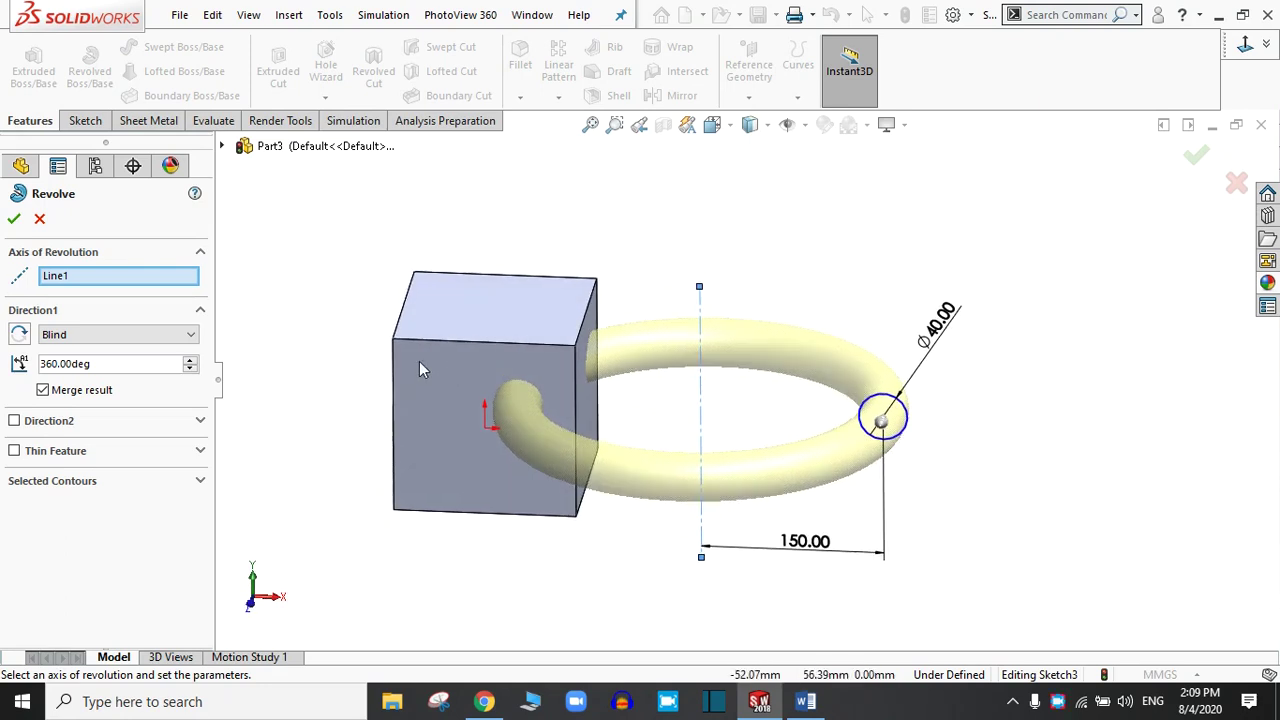
click(82, 340)
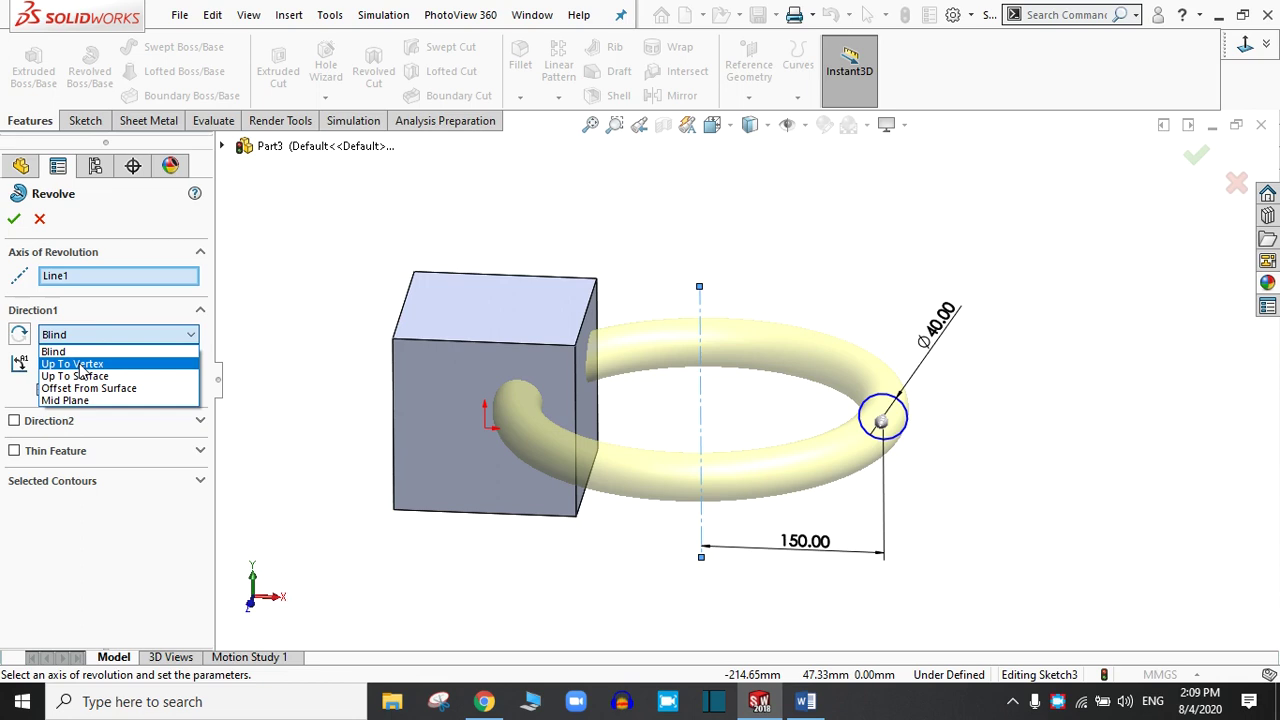
click(80, 364)
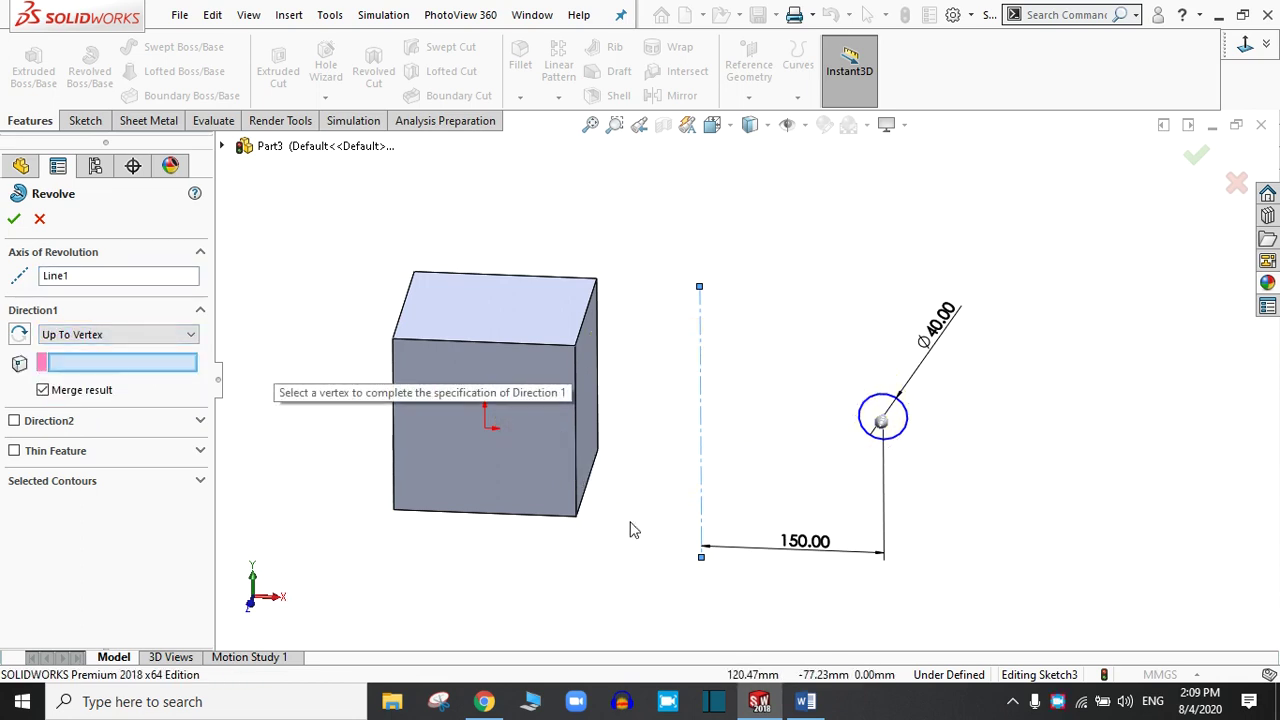
click(576, 518)
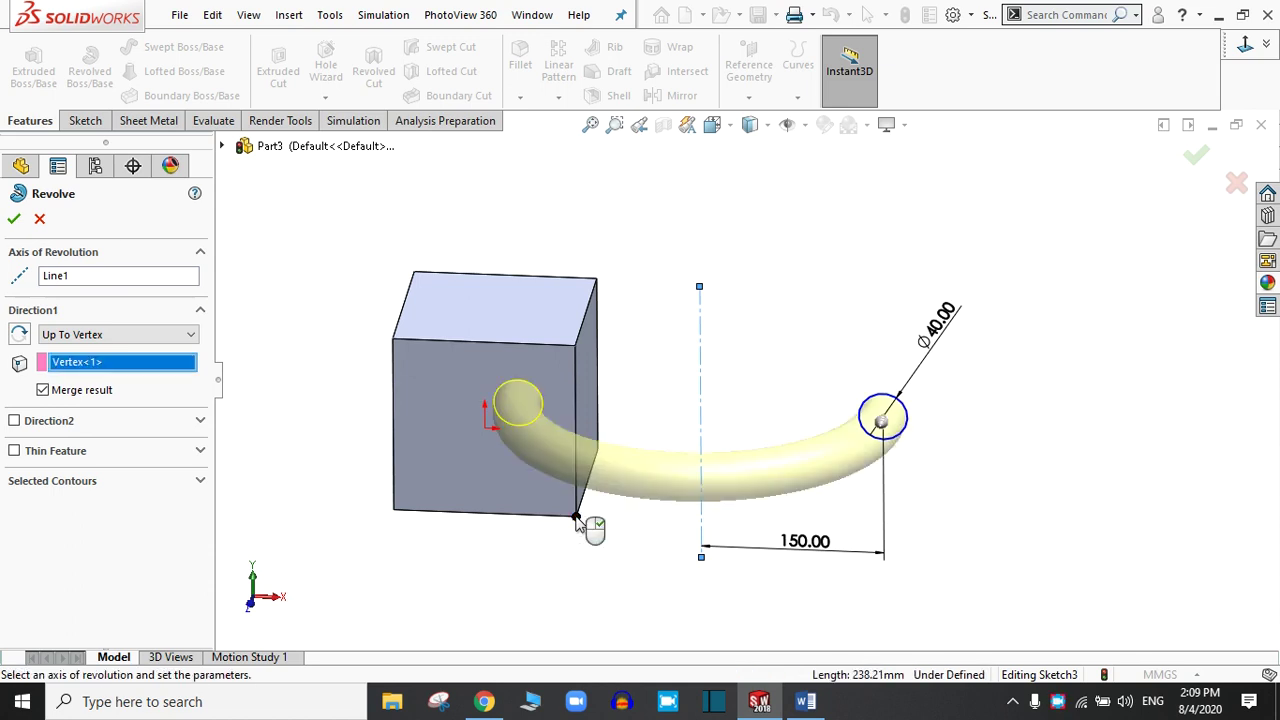
mouse_move(674, 363)
middle_down()
mouse_move(657, 349)
mouse_move(626, 363)
mouse_move(612, 418)
middle_up()
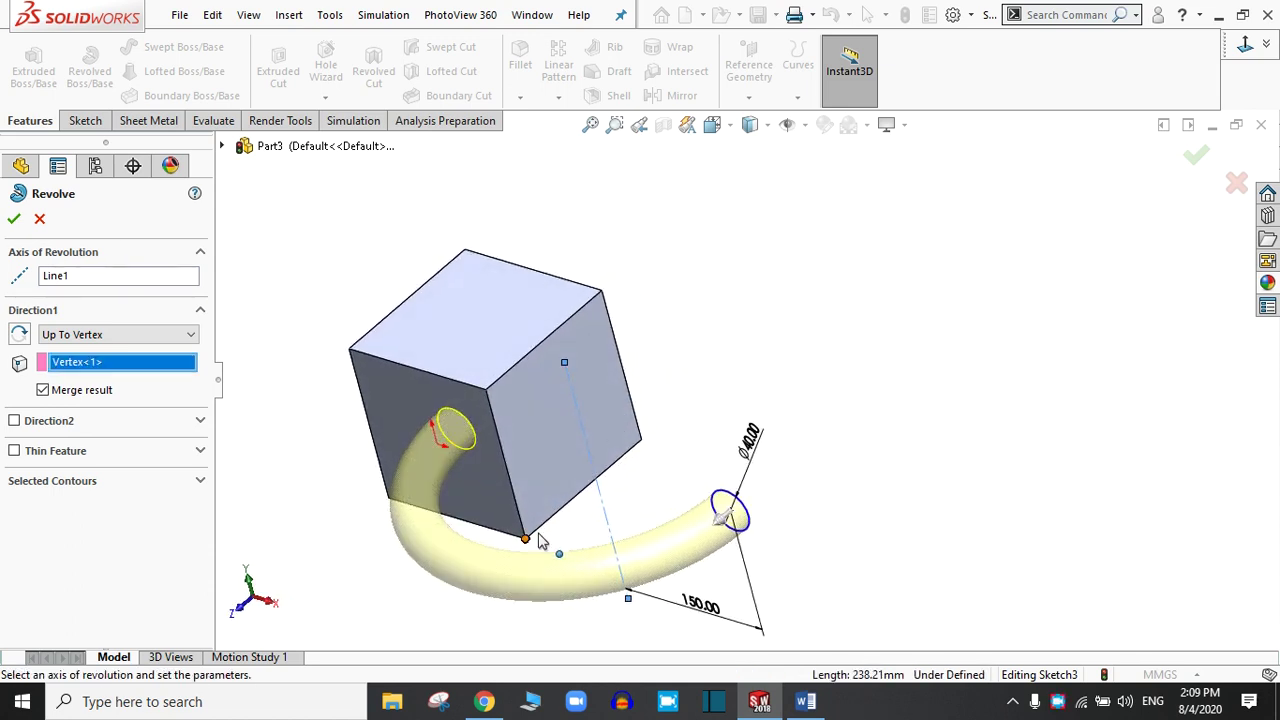
Step: Change the revolve's Direction 1 end condition to Up To Surface and choose the cube's front face
click(92, 335)
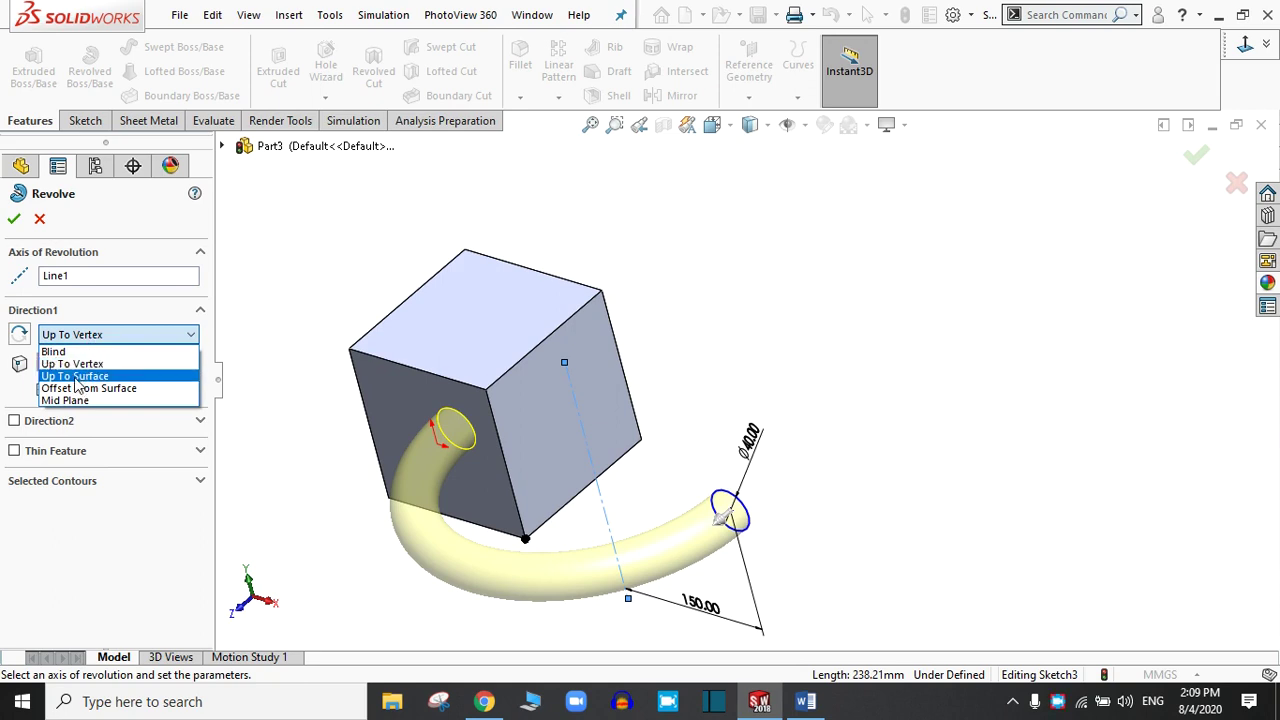
click(77, 377)
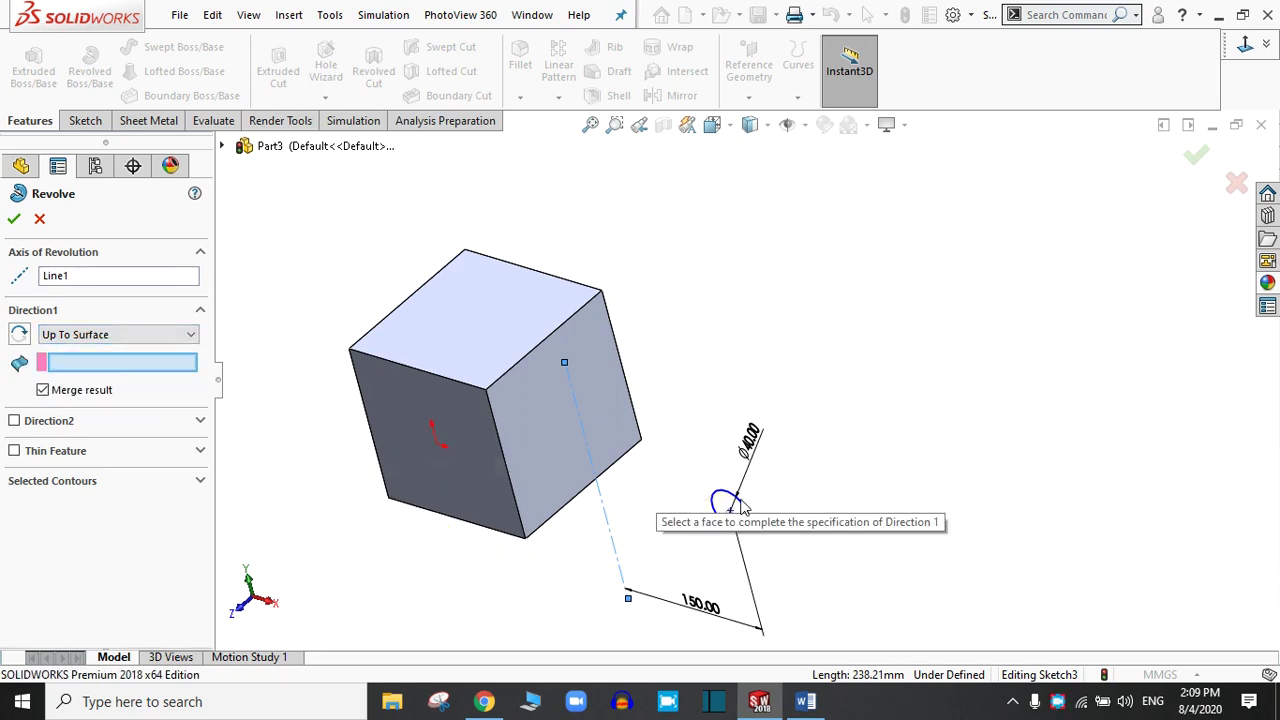
click(456, 467)
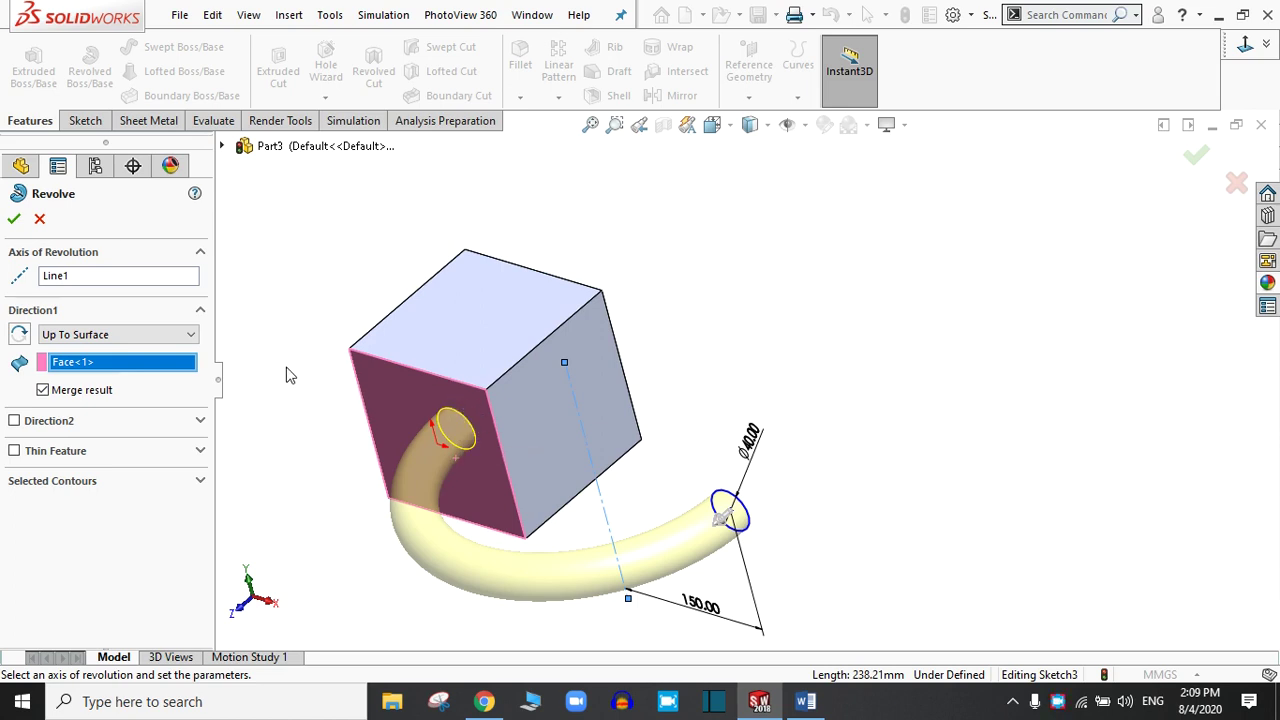
Step: Use Offset From Surface for Direction 1 with a 20 mm offset from the cube's front face and complete the revolve
click(120, 334)
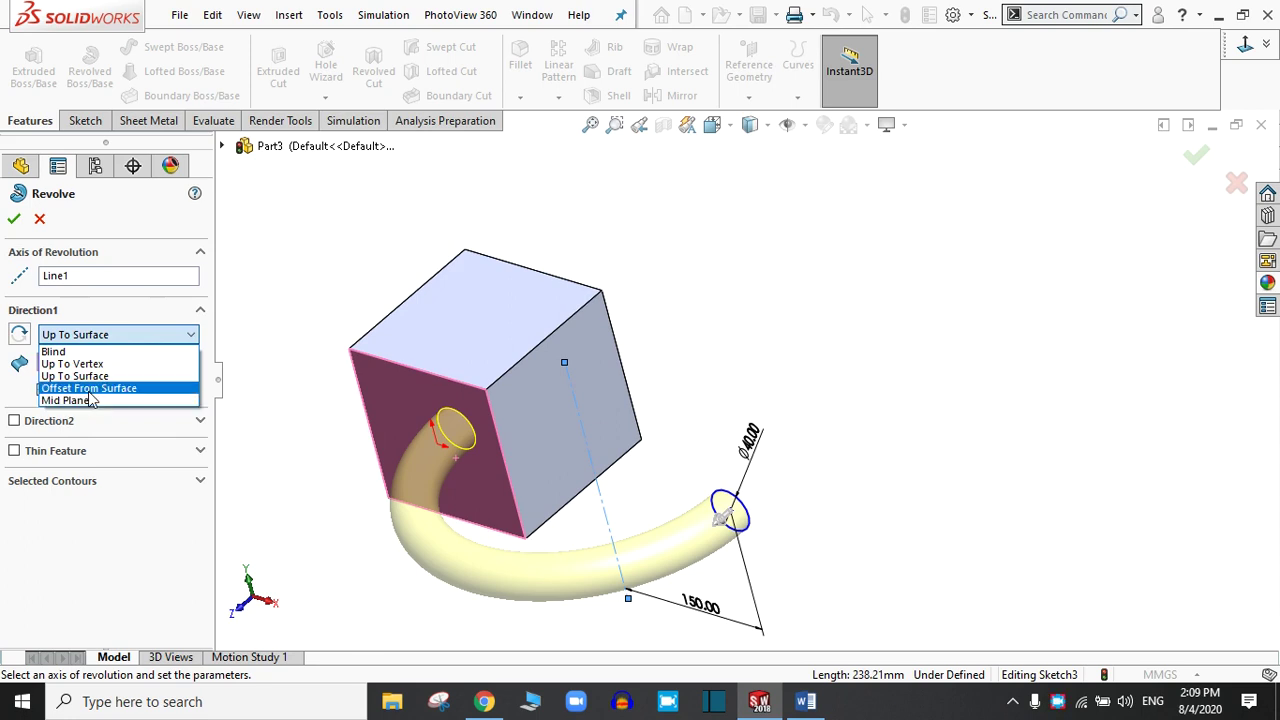
click(89, 392)
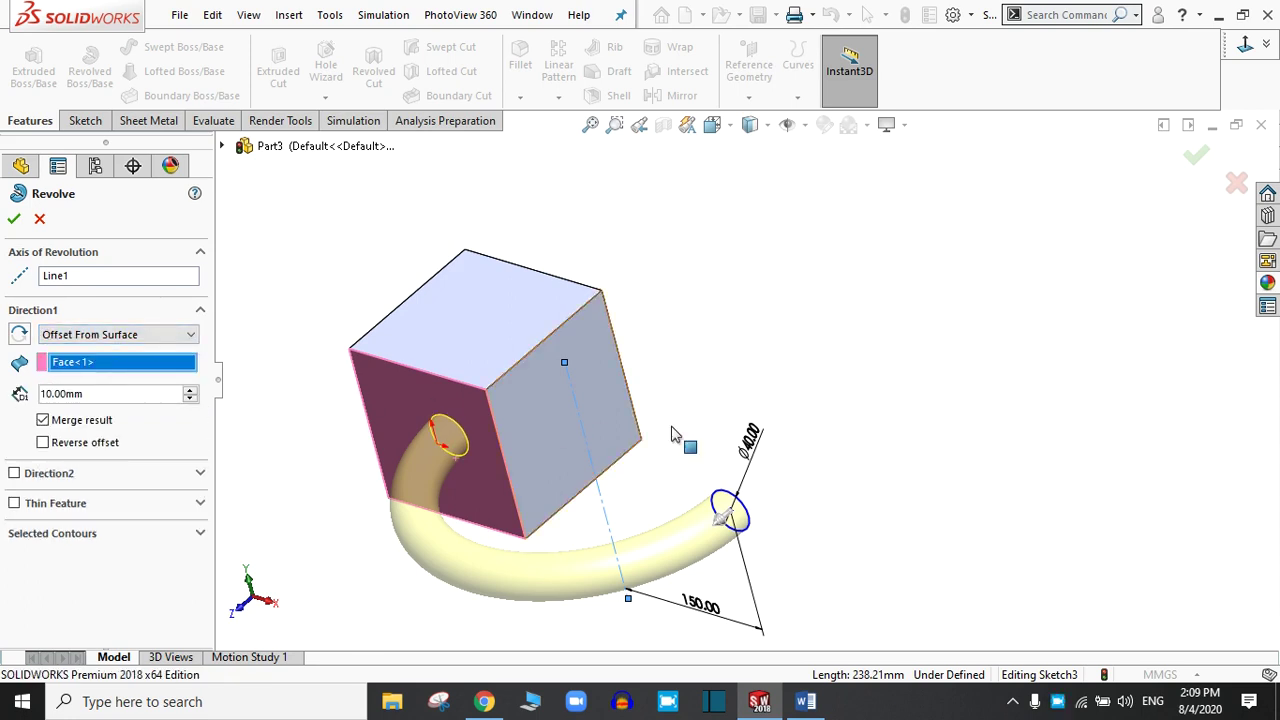
middle_drag(745, 370, 910, 330)
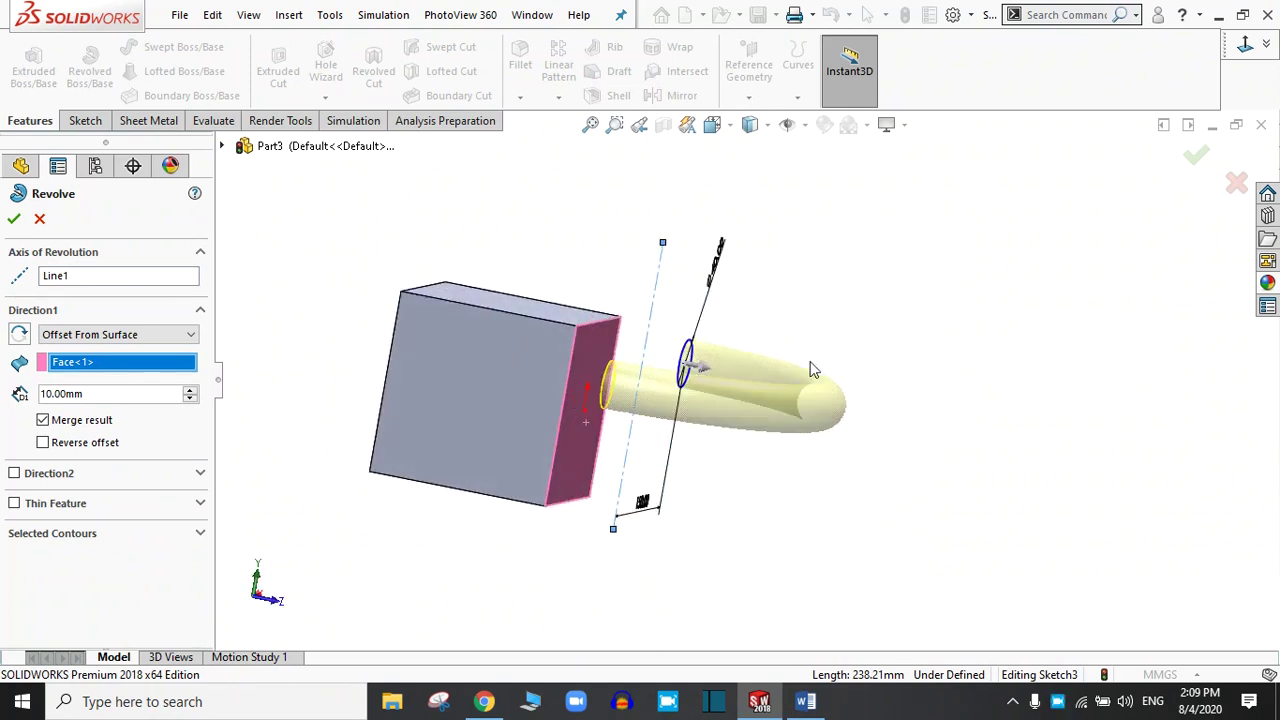
middle_drag(600, 409, 655, 470)
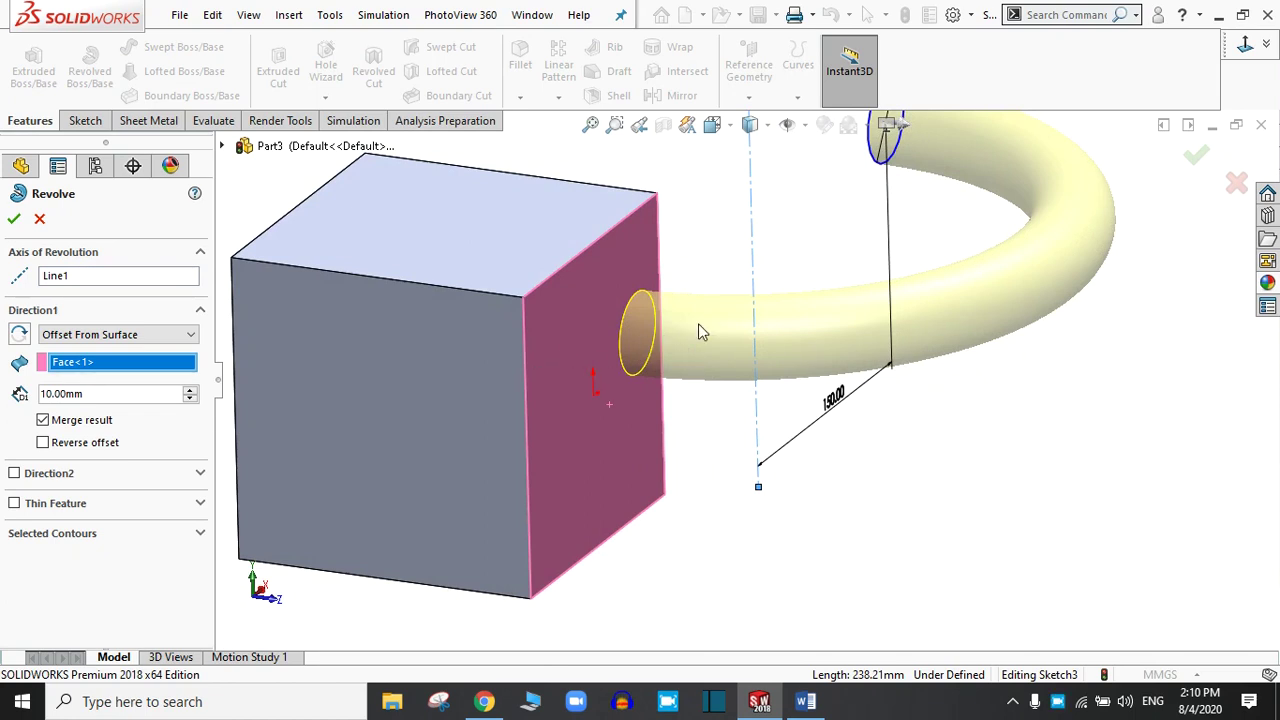
middle_drag(796, 320, 139, 398)
drag(119, 393, 38, 393)
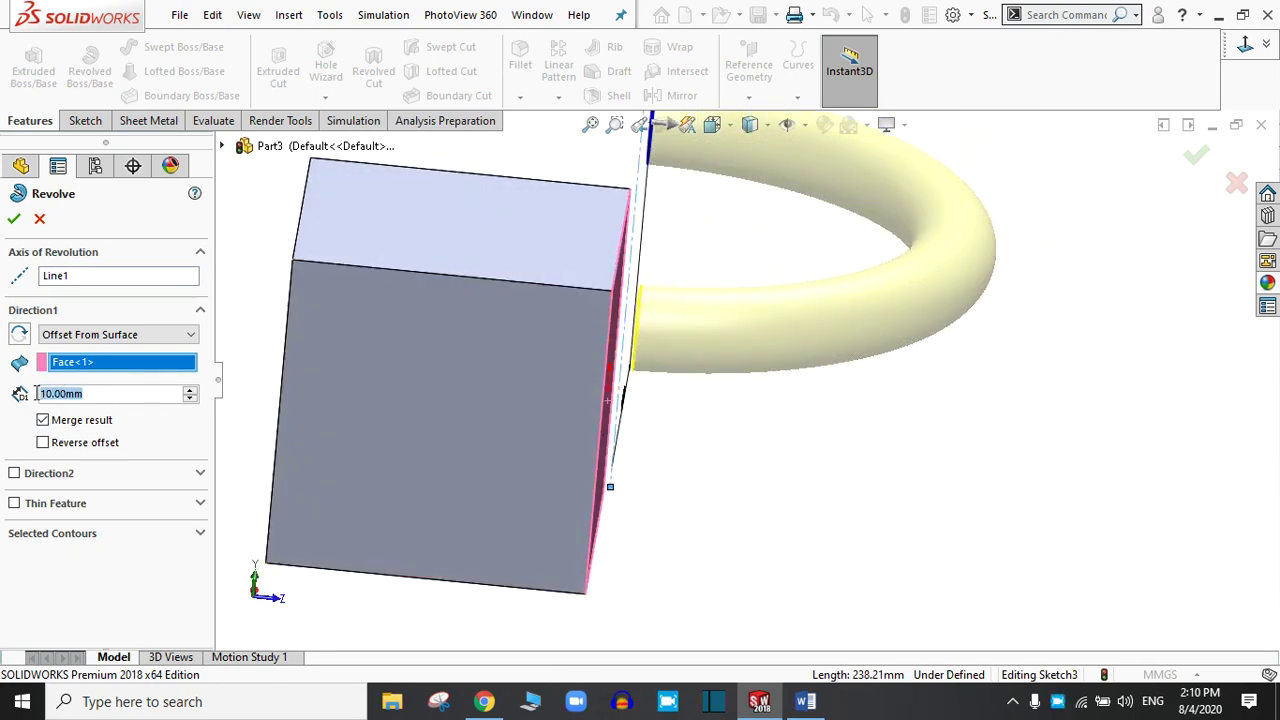
text(20)
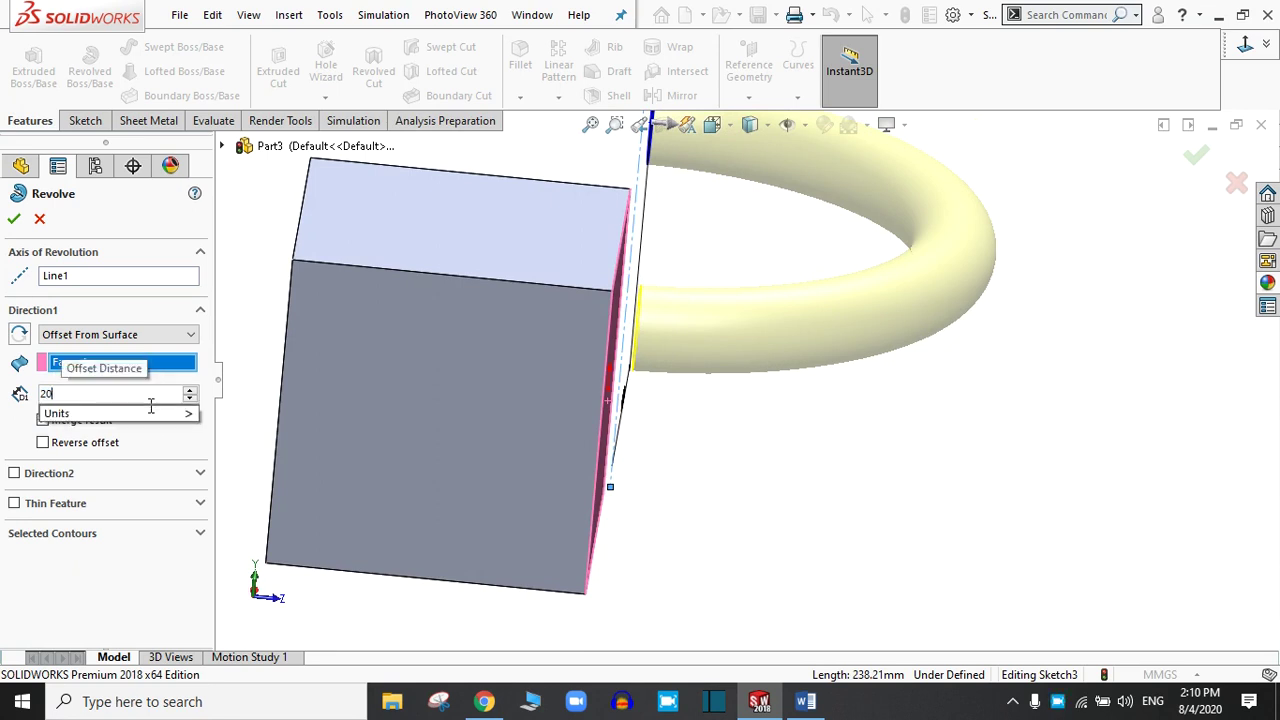
key(Return)
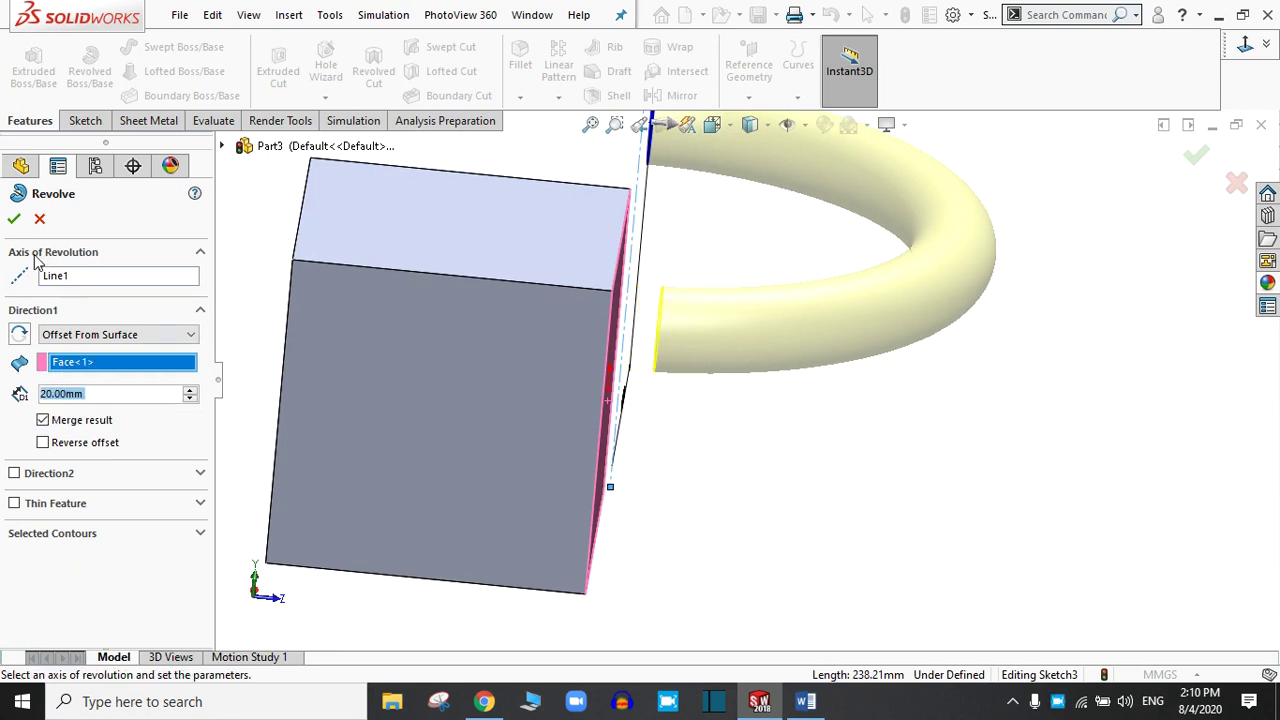
click(14, 219)
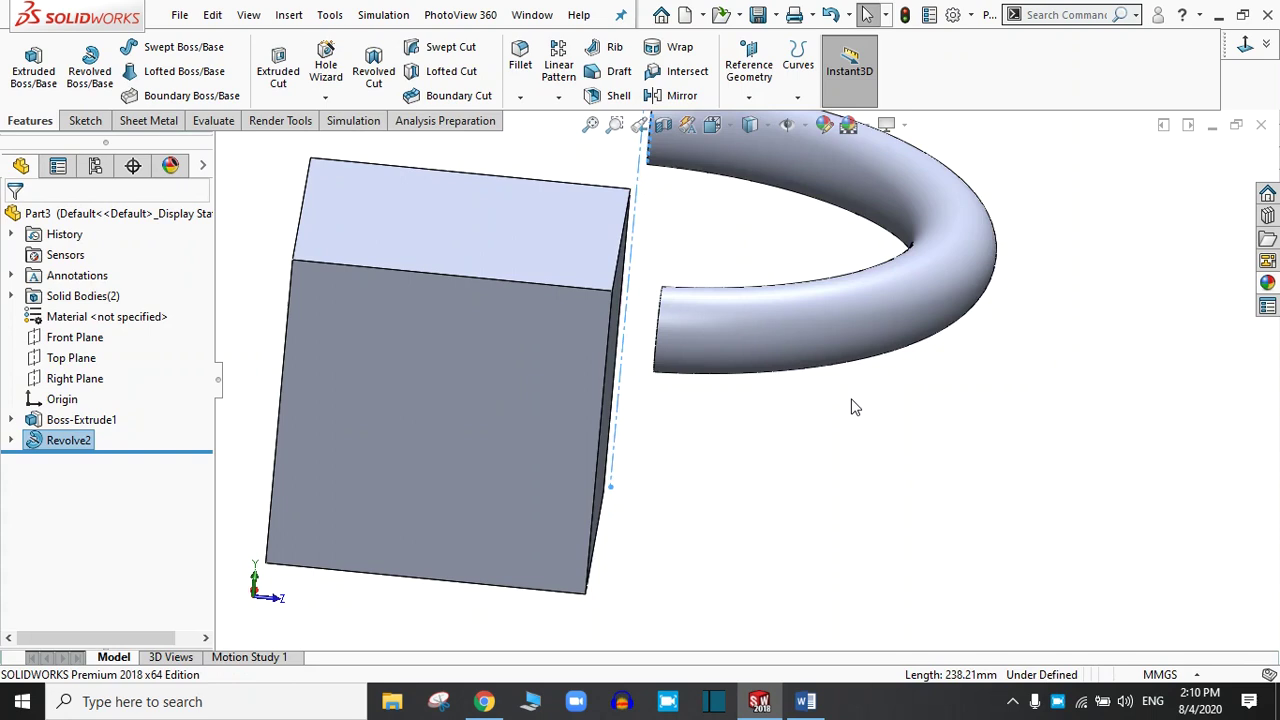
Step: Edit the revolve feature and enable Direction 2 as Blind with an angle of 180 degrees
middle_drag(843, 387, 708, 369)
scroll(708, 369, up, 2)
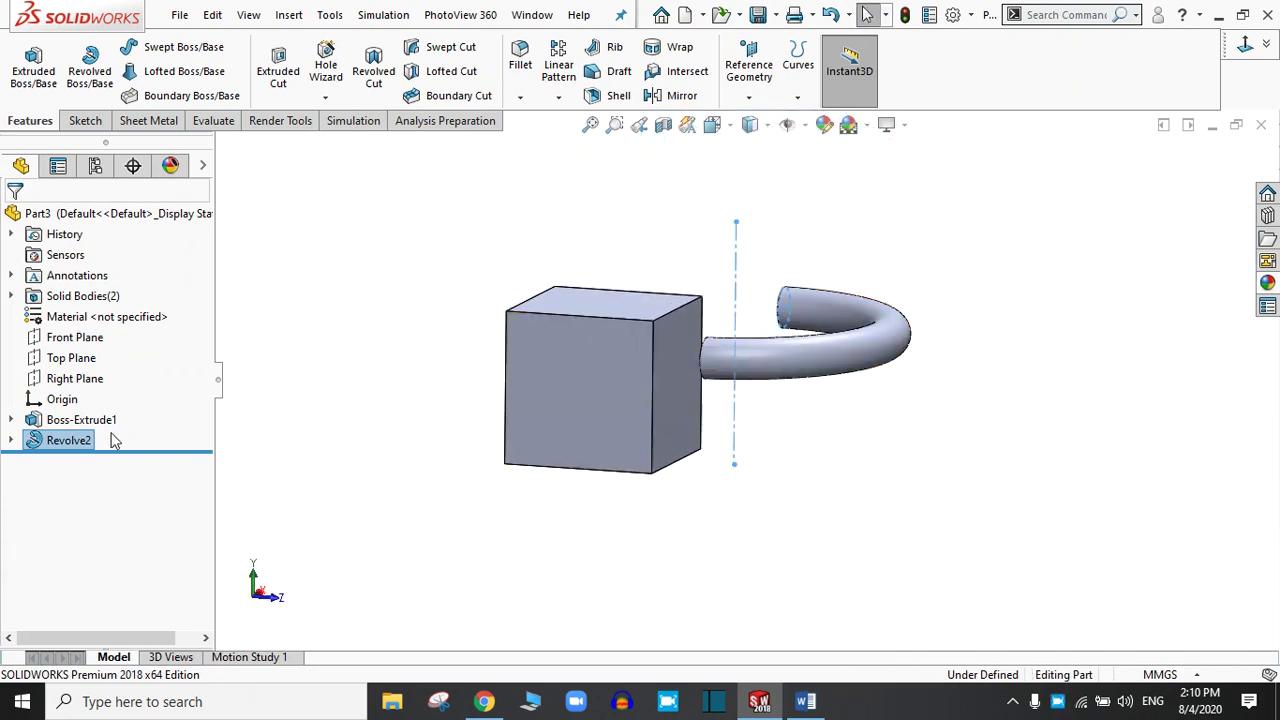
click(60, 443)
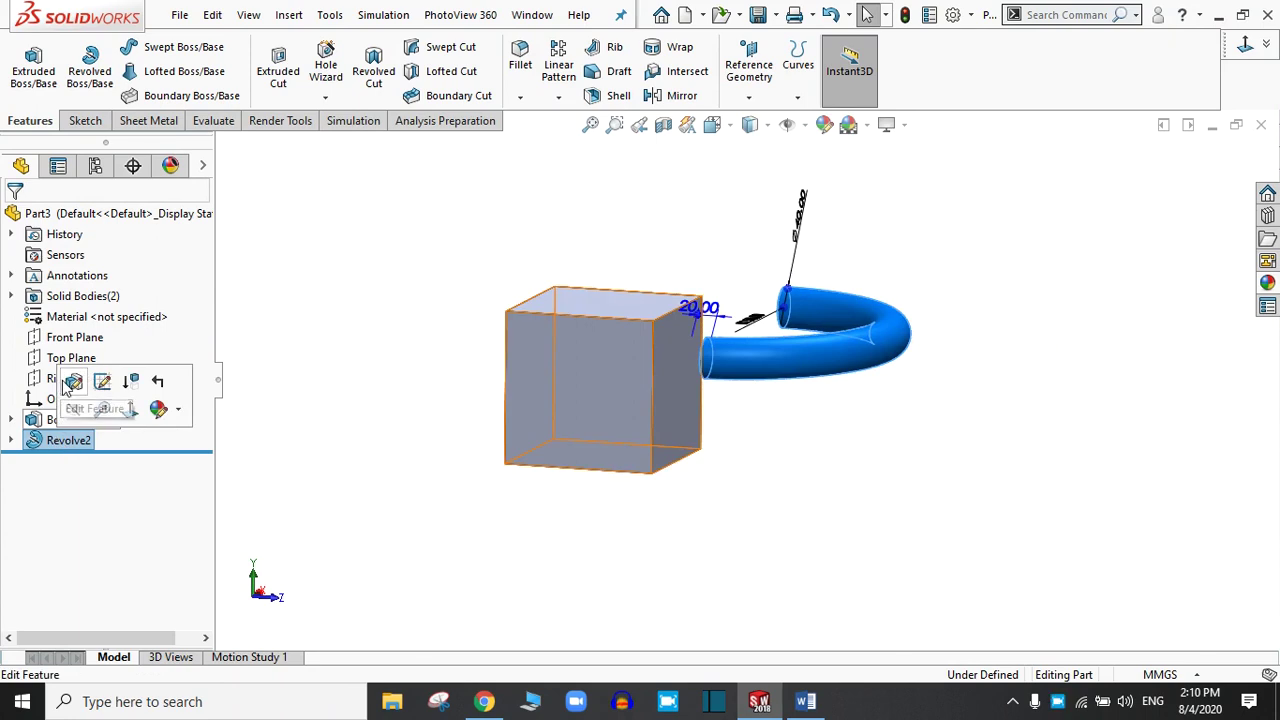
click(99, 381)
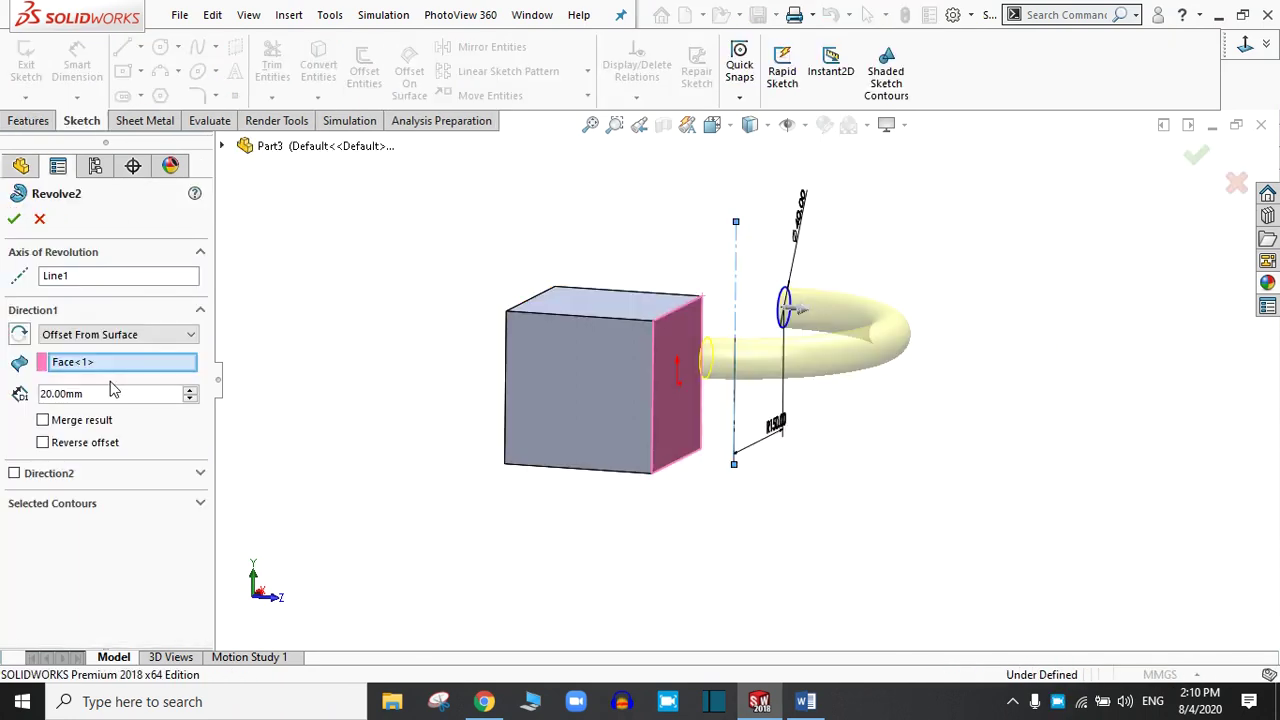
click(14, 473)
middle_drag(1030, 384, 782, 471)
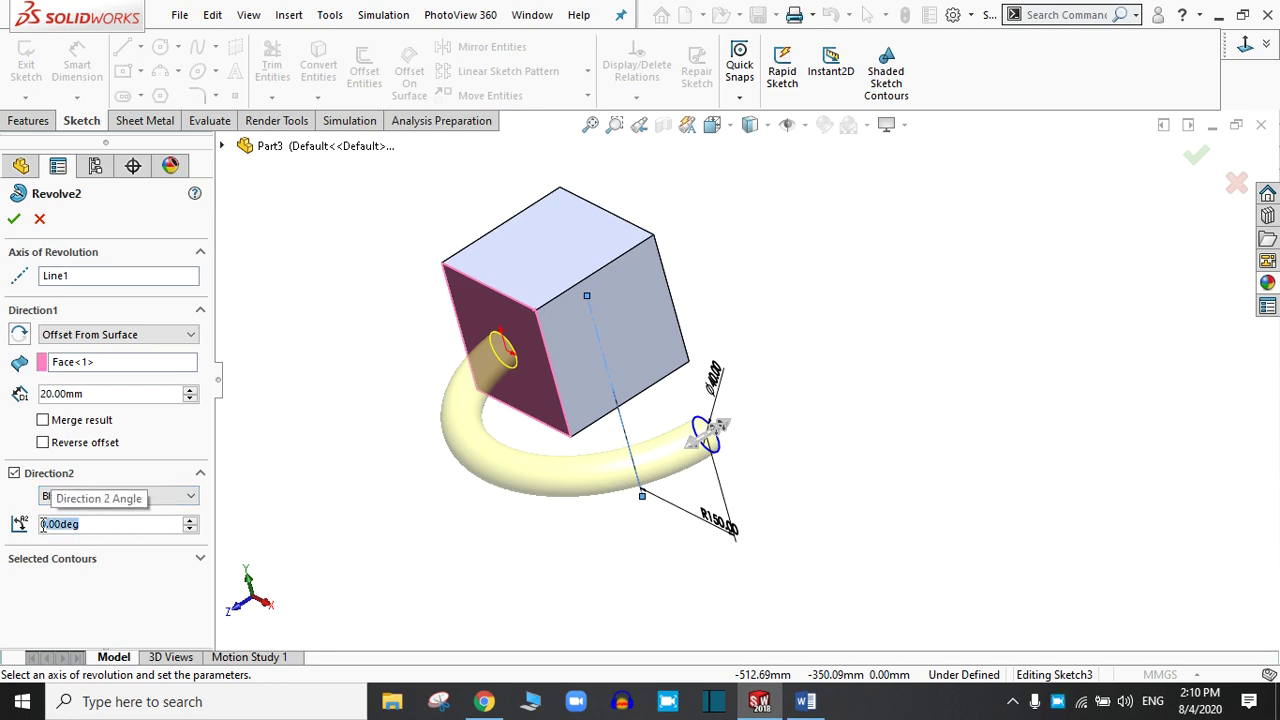
text(180)
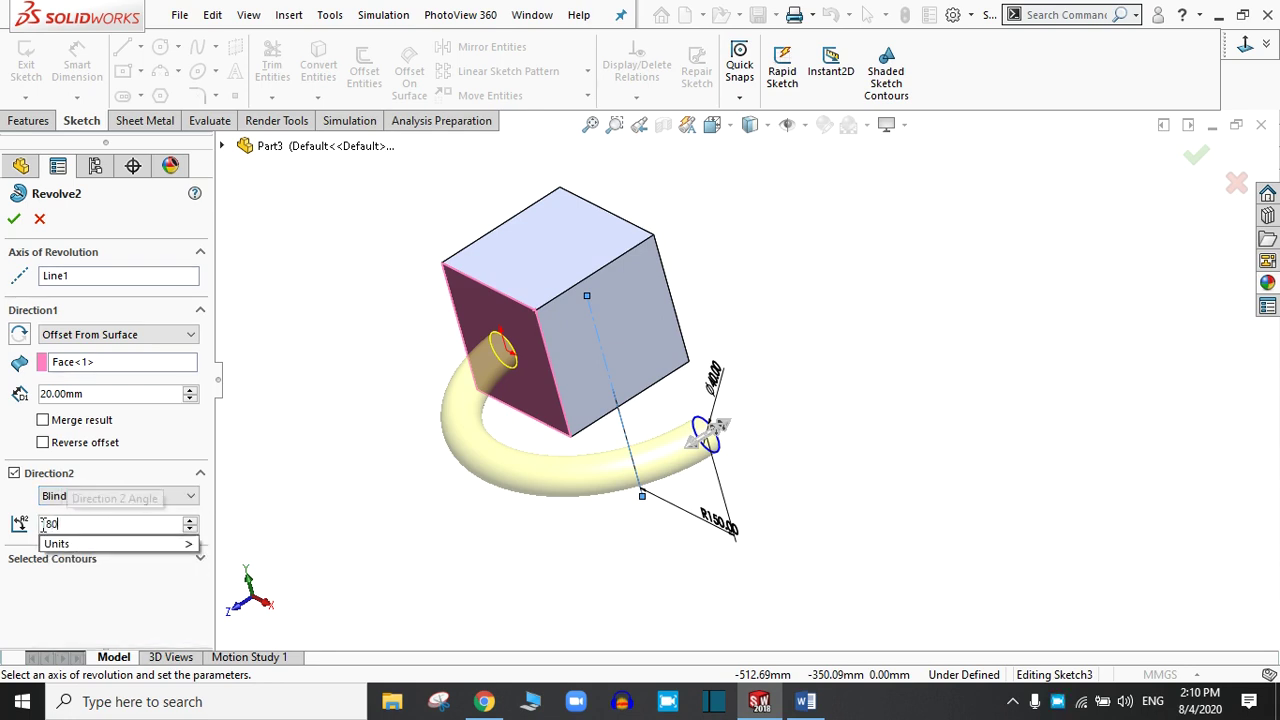
key(Return)
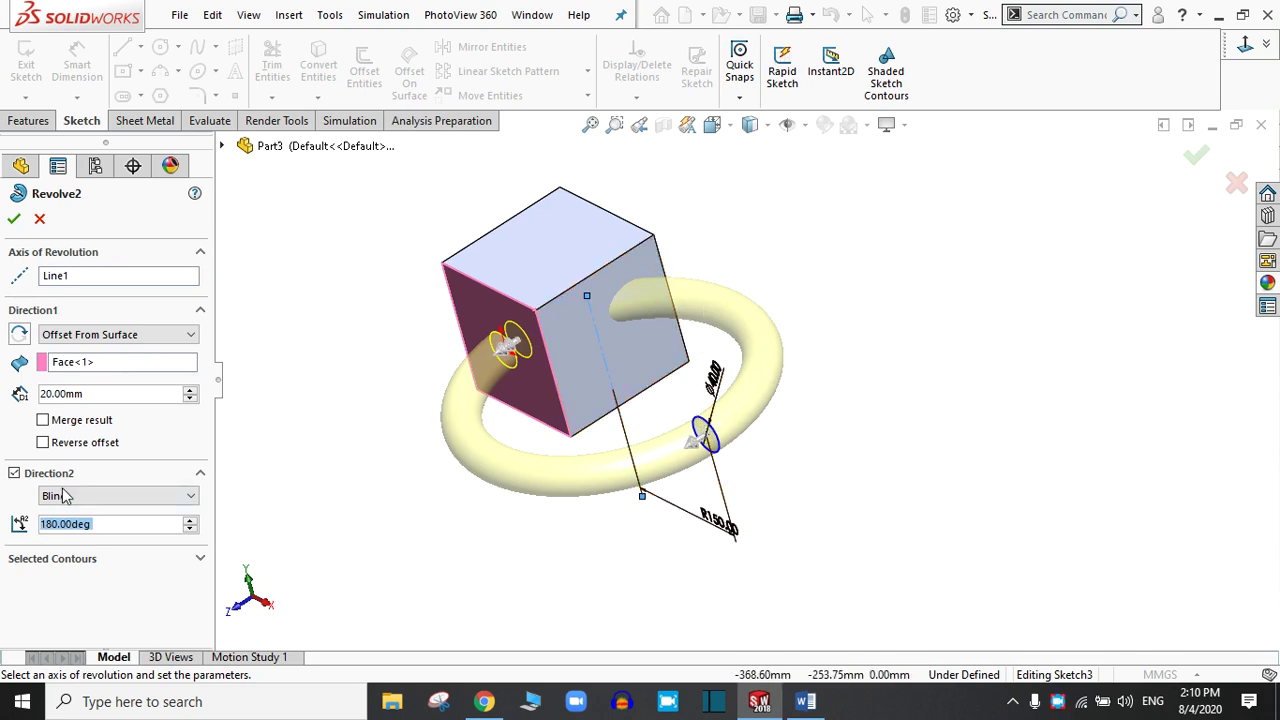
Step: Set the revolve's Direction 2 angle to 90 degrees, keep its end condition Blind, and accept the feature edit
click(77, 394)
click(88, 525)
text(90)
key(Return)
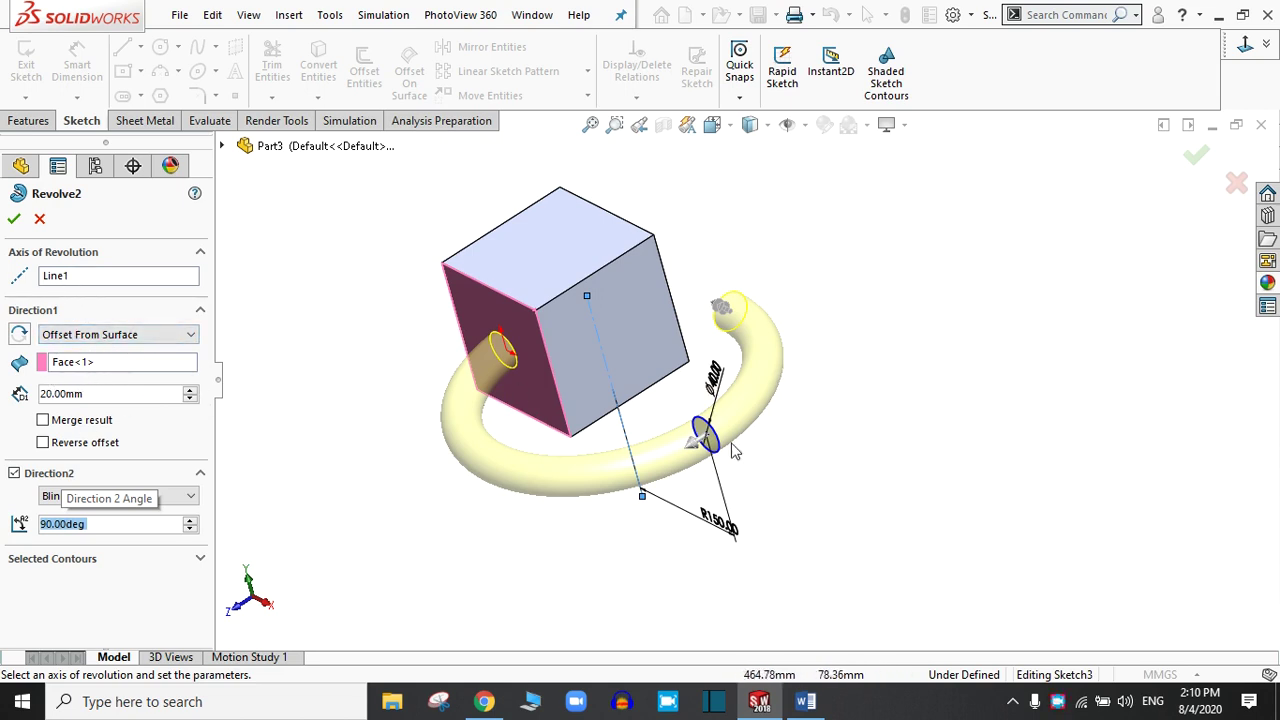
click(165, 500)
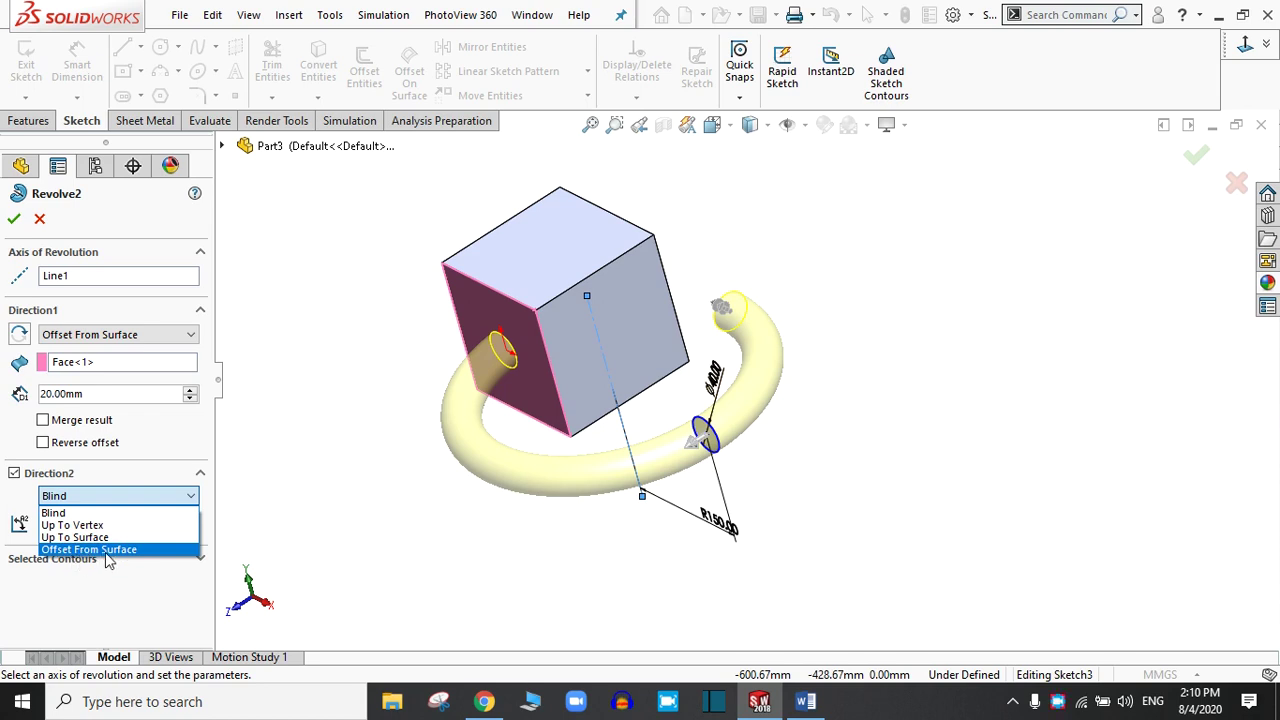
click(14, 222)
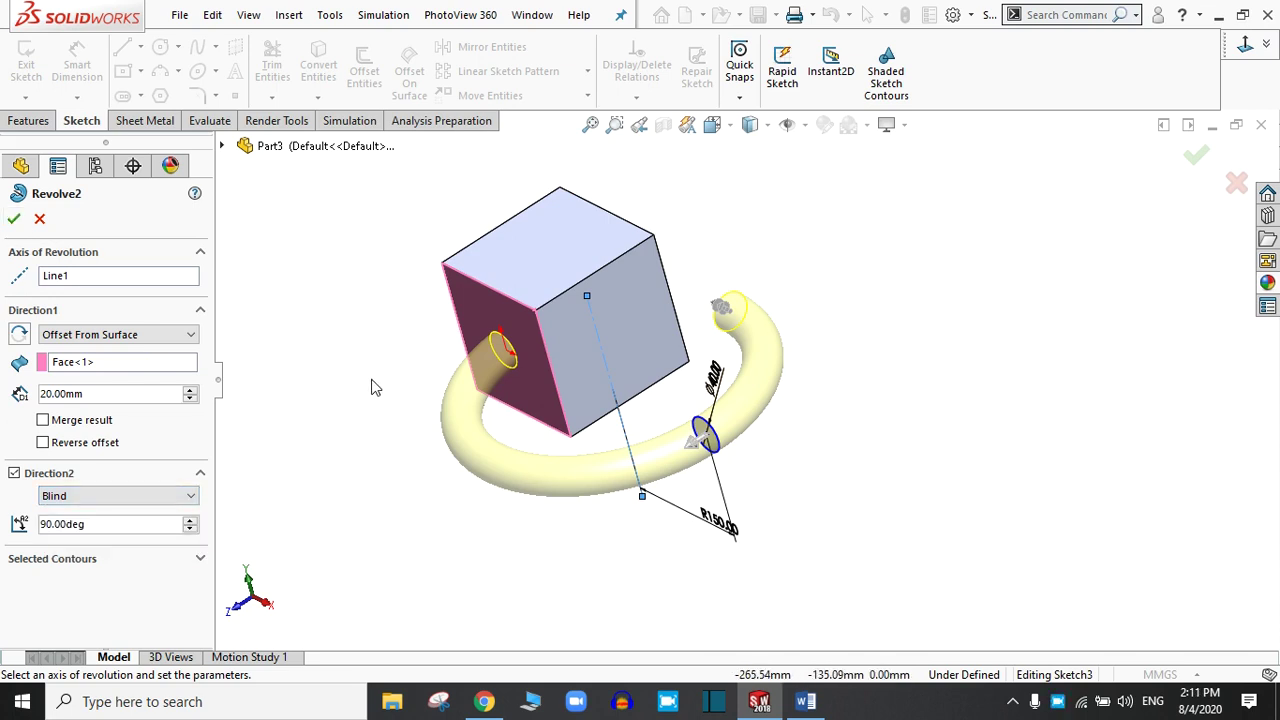
click(14, 220)
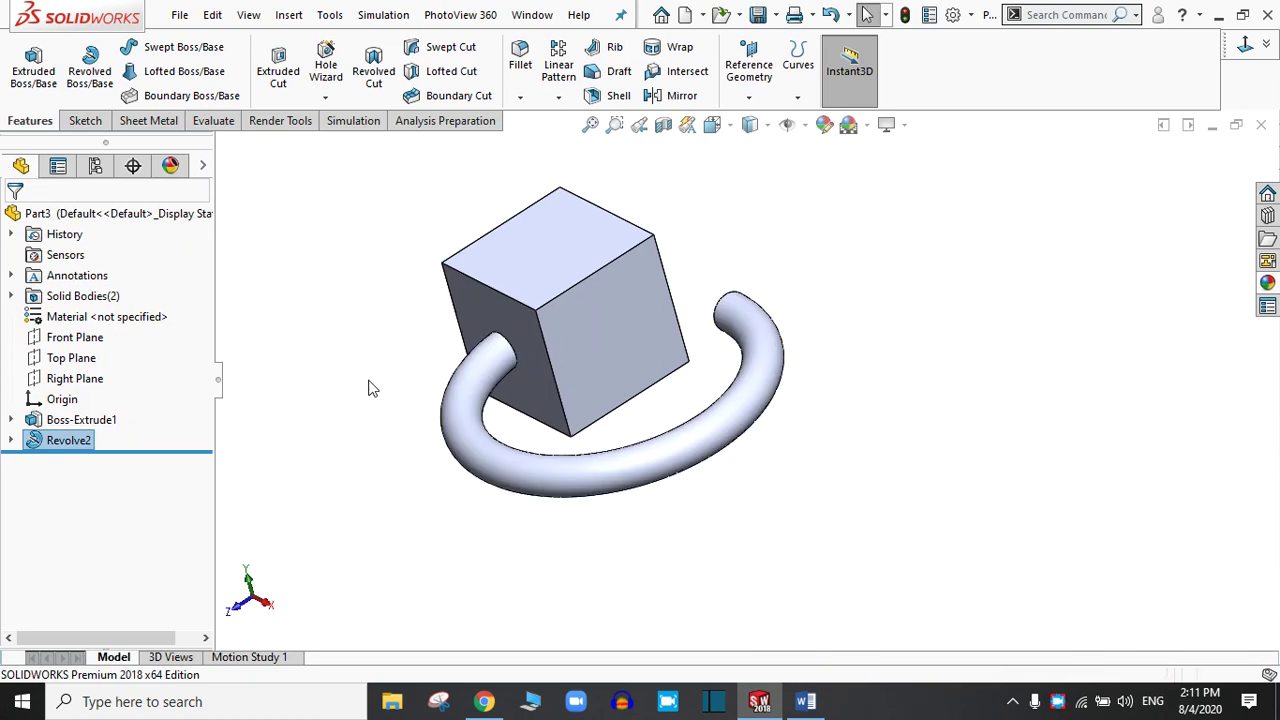
Step: Undo the revolve feature, leaving the cube and the circle-and-centerline sketch
middle_drag(550, 376, 714, 316)
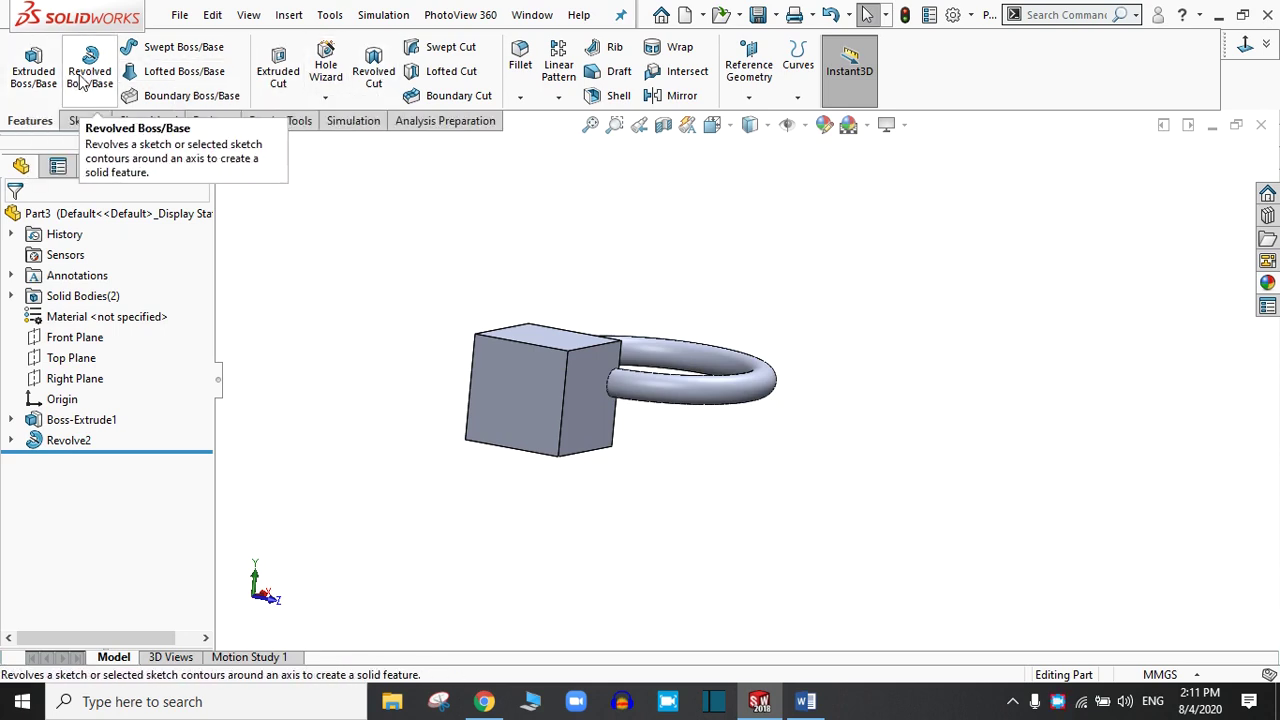
click(55, 441)
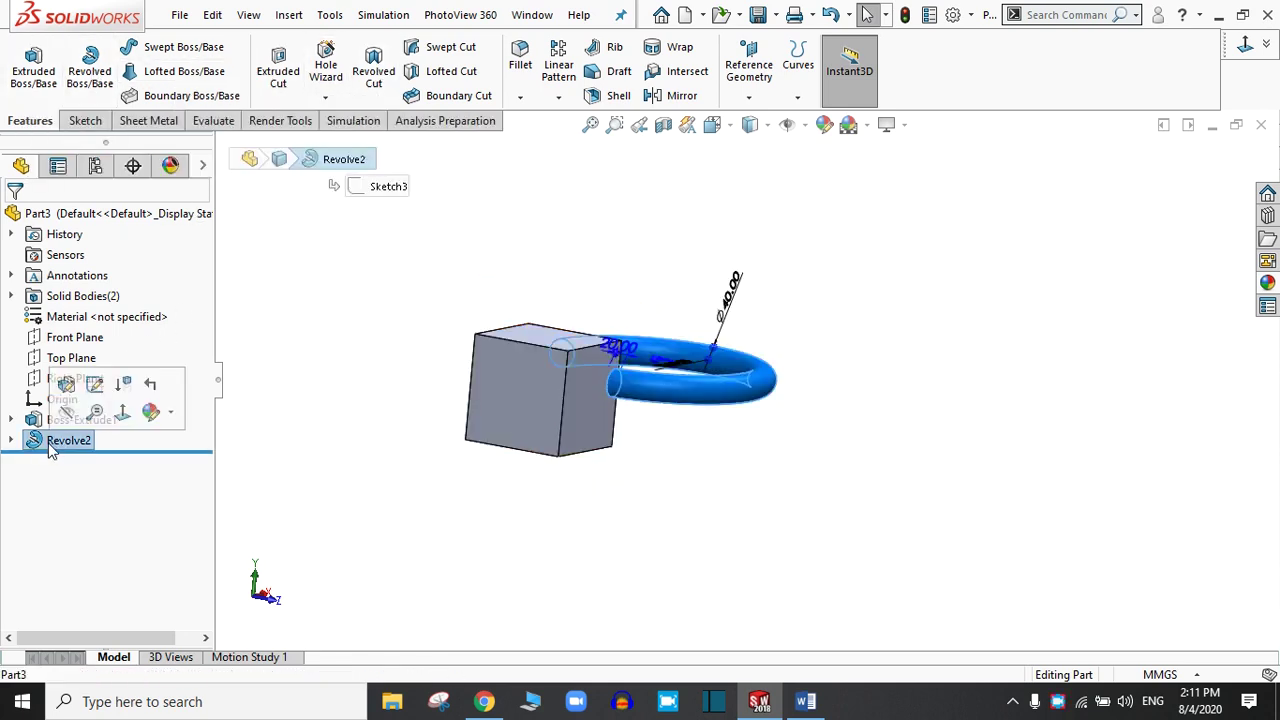
key(ctrl+z)
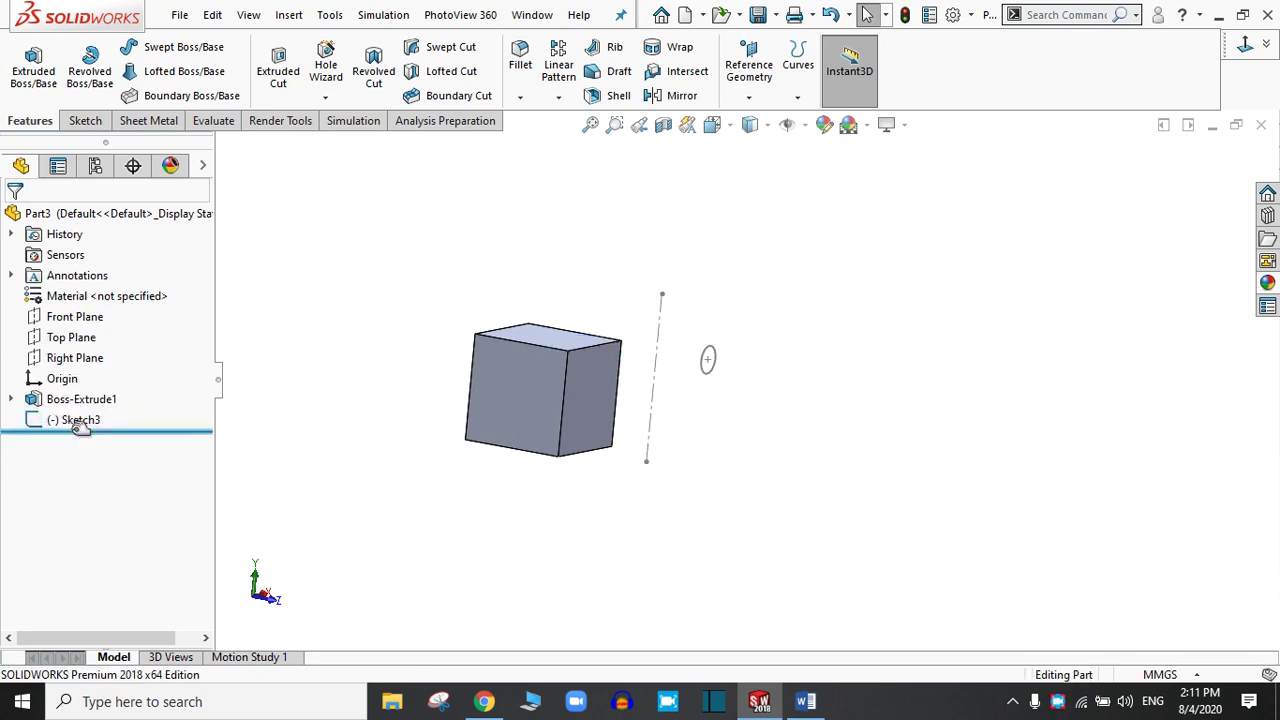
Step: Edit the circle's sketch and set the circle's diameter to 50 mm
mouse_move(745, 469)
middle_down()
mouse_move(723, 459)
mouse_move(730, 358)
middle_up()
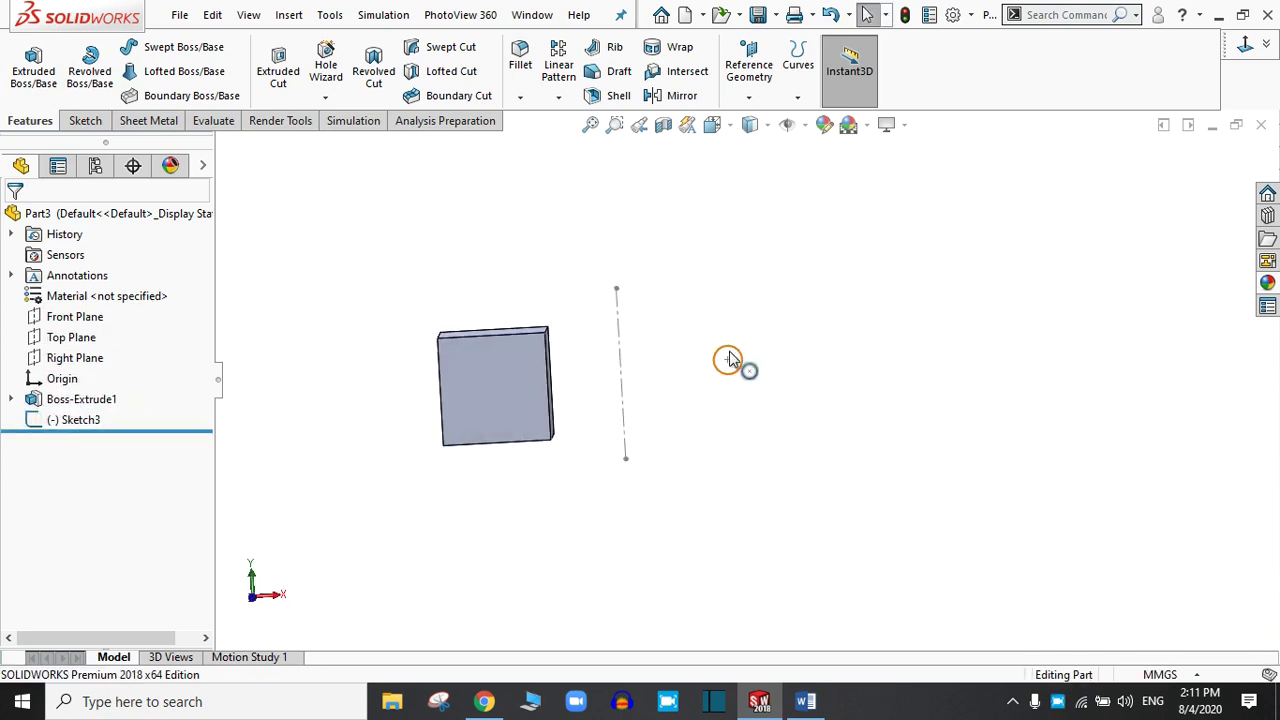
click(728, 357)
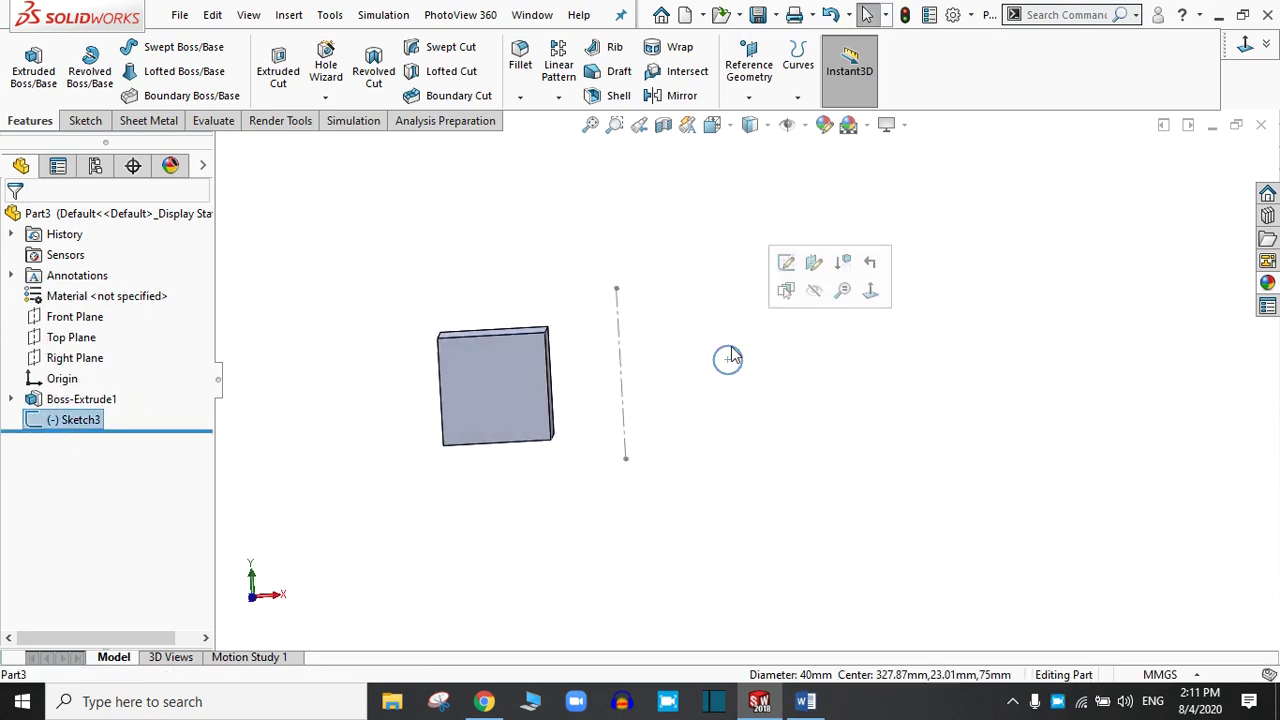
click(786, 264)
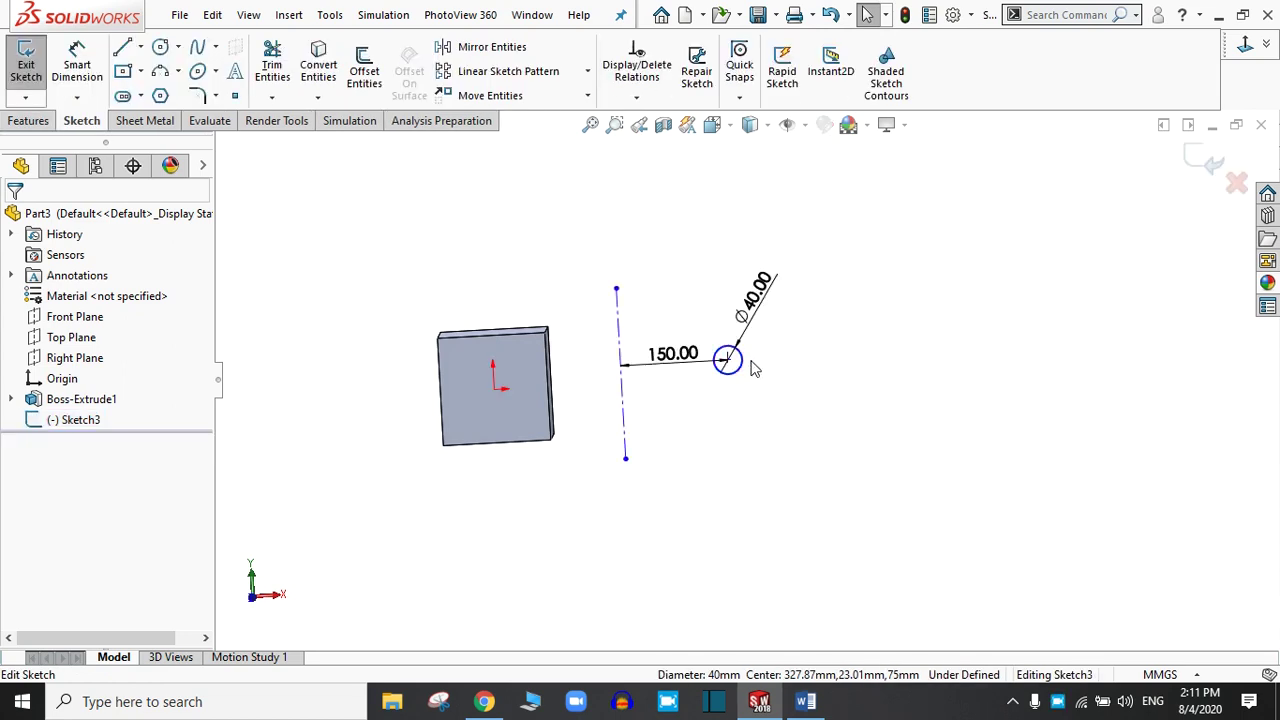
scroll(716, 390, down, 2)
mouse_move(703, 386)
middle_down()
mouse_move(677, 337)
mouse_move(686, 420)
middle_up()
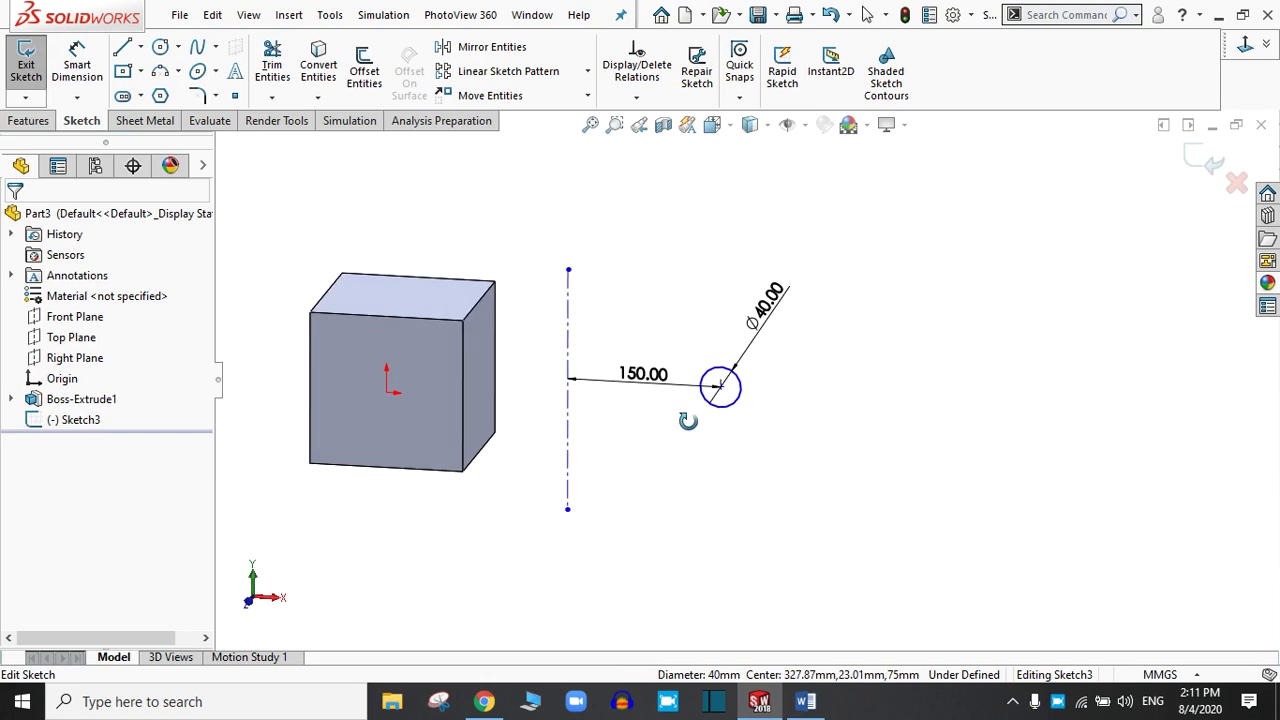
double_click(768, 316)
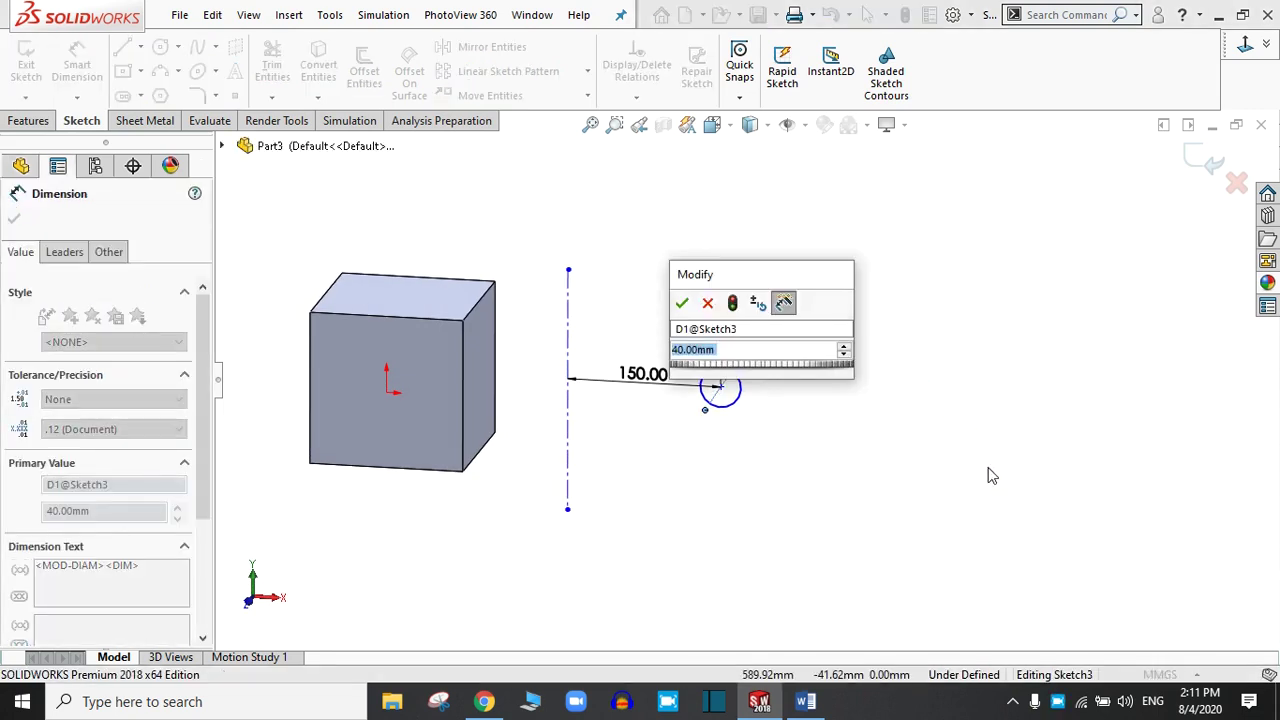
text(50)
key(Return)
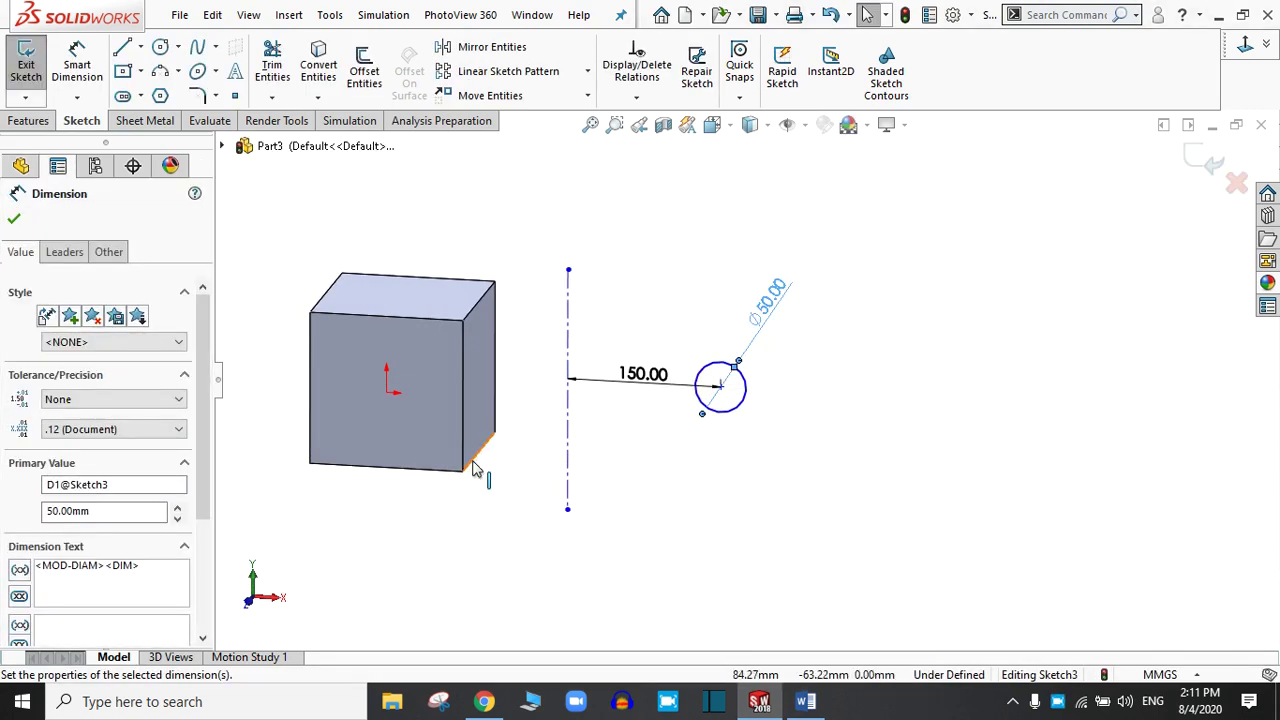
Step: Make a revolved cut through the cube from the 50 mm circle around the centerline, Blind at 360 degrees
click(9, 222)
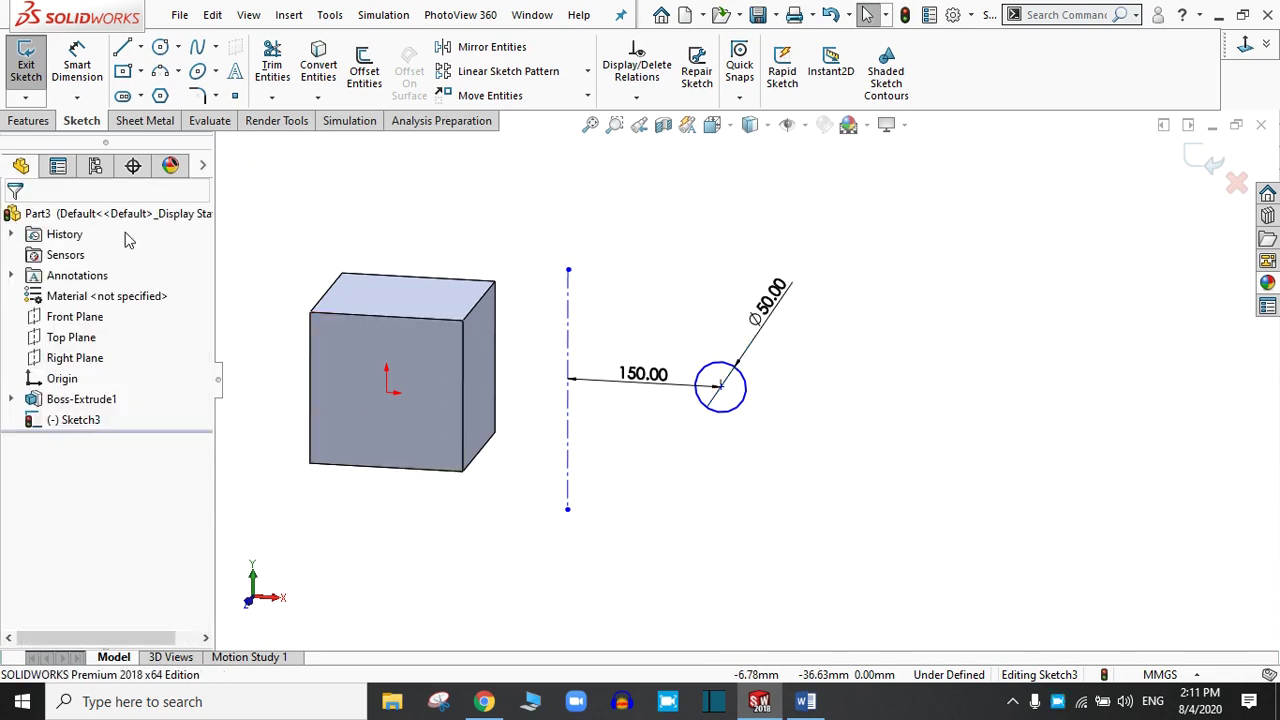
click(28, 120)
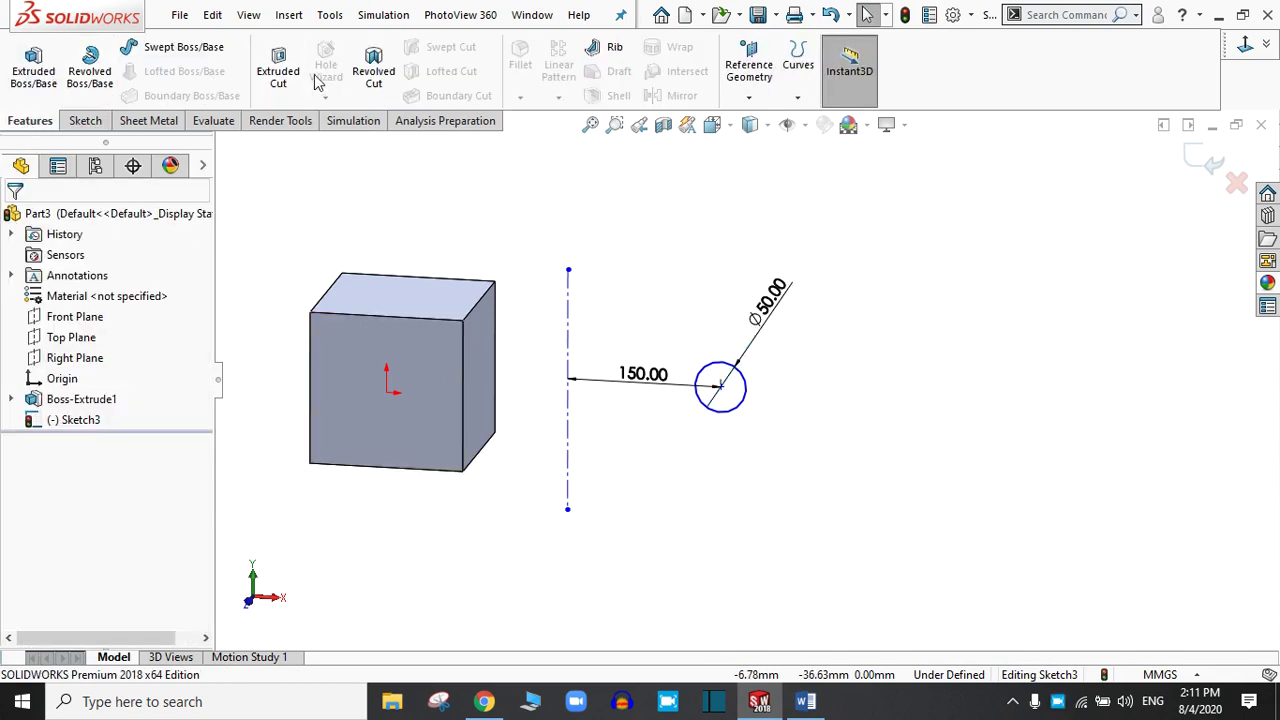
click(374, 80)
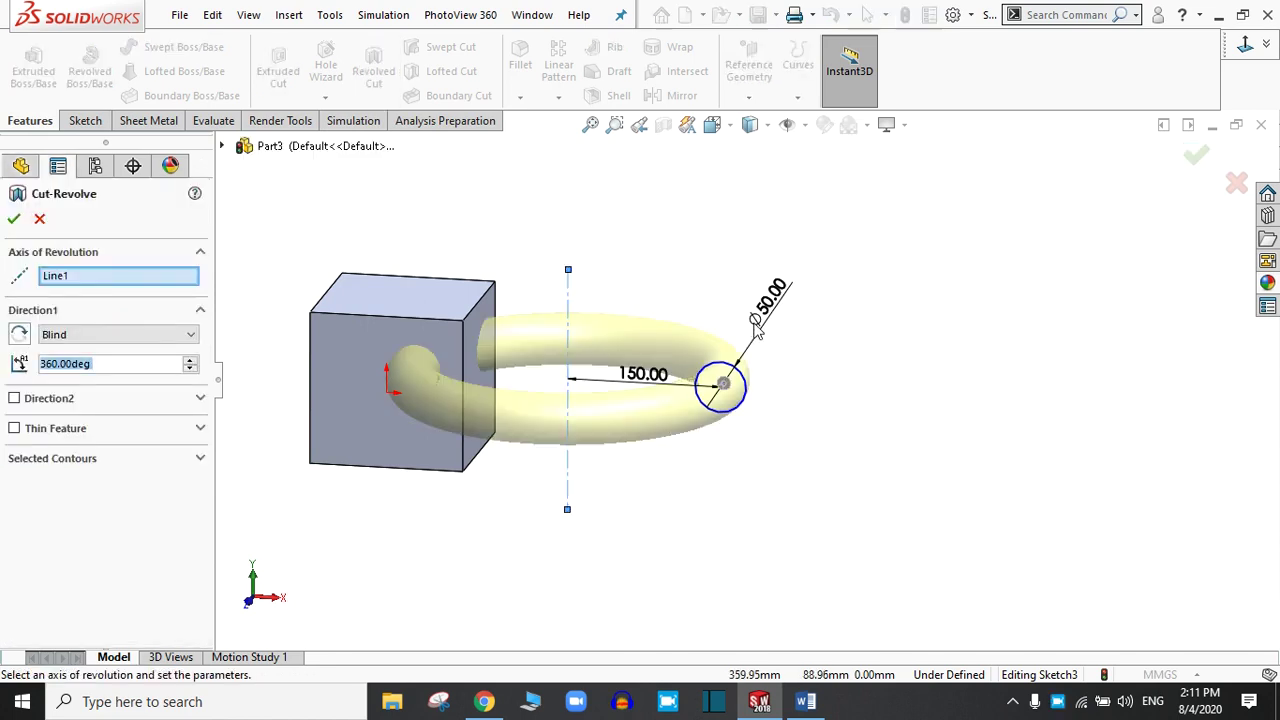
scroll(350, 386, down, 3)
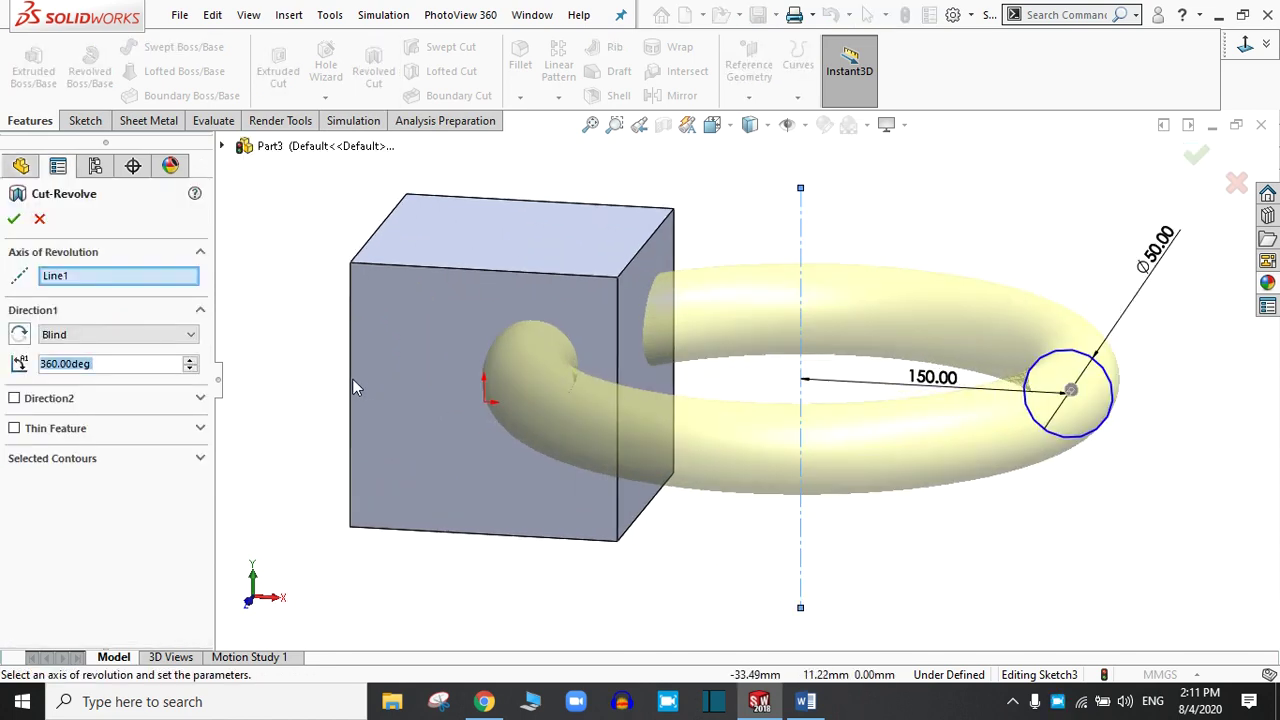
middle_drag(564, 386, 588, 404)
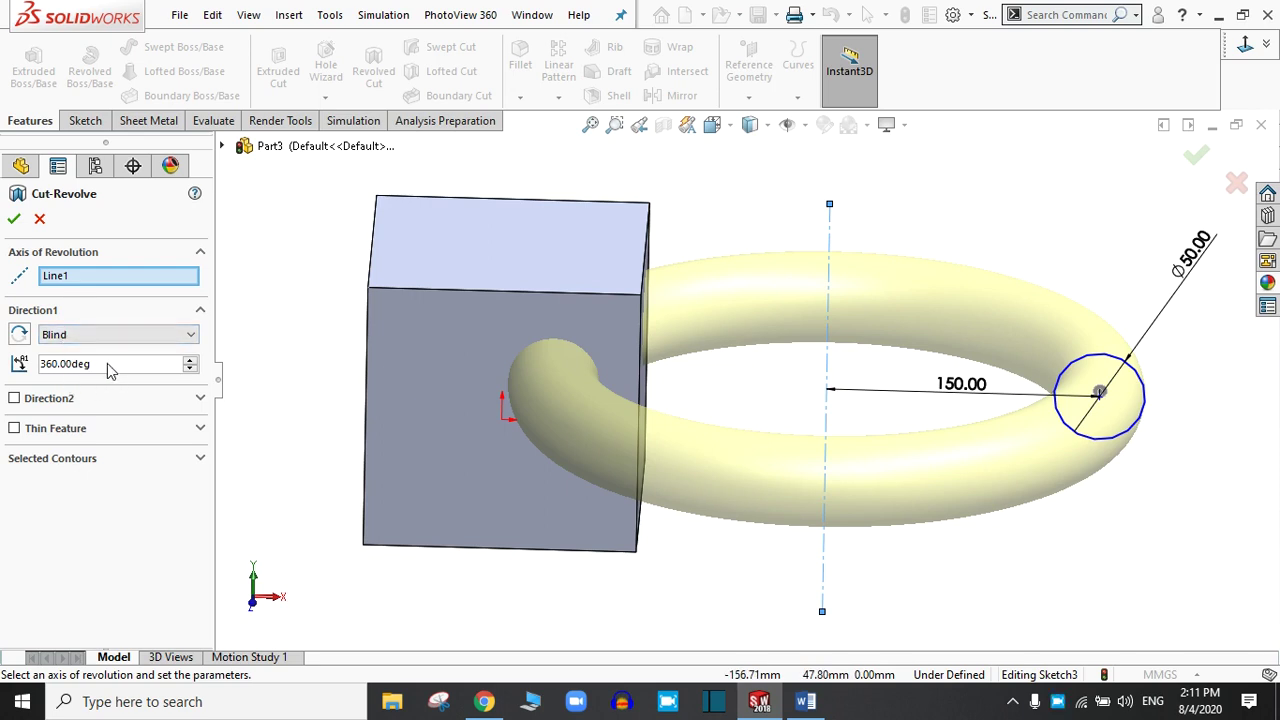
click(13, 221)
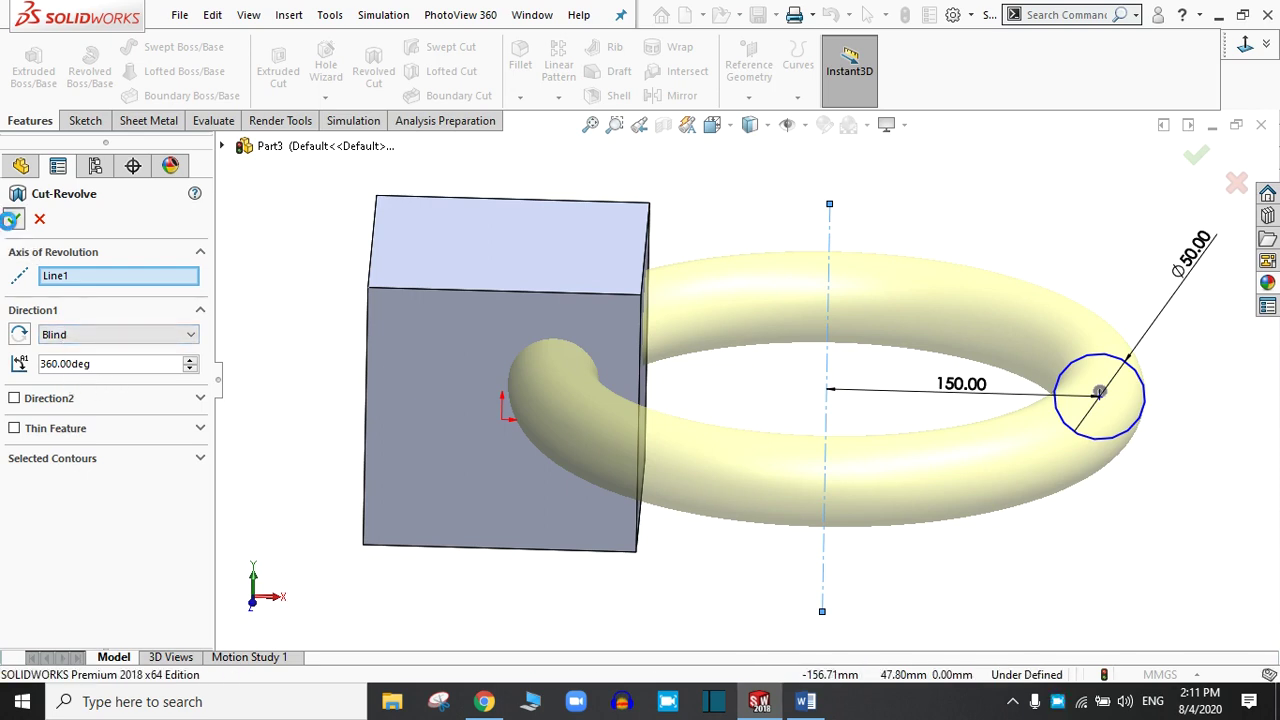
middle_drag(940, 392, 938, 366)
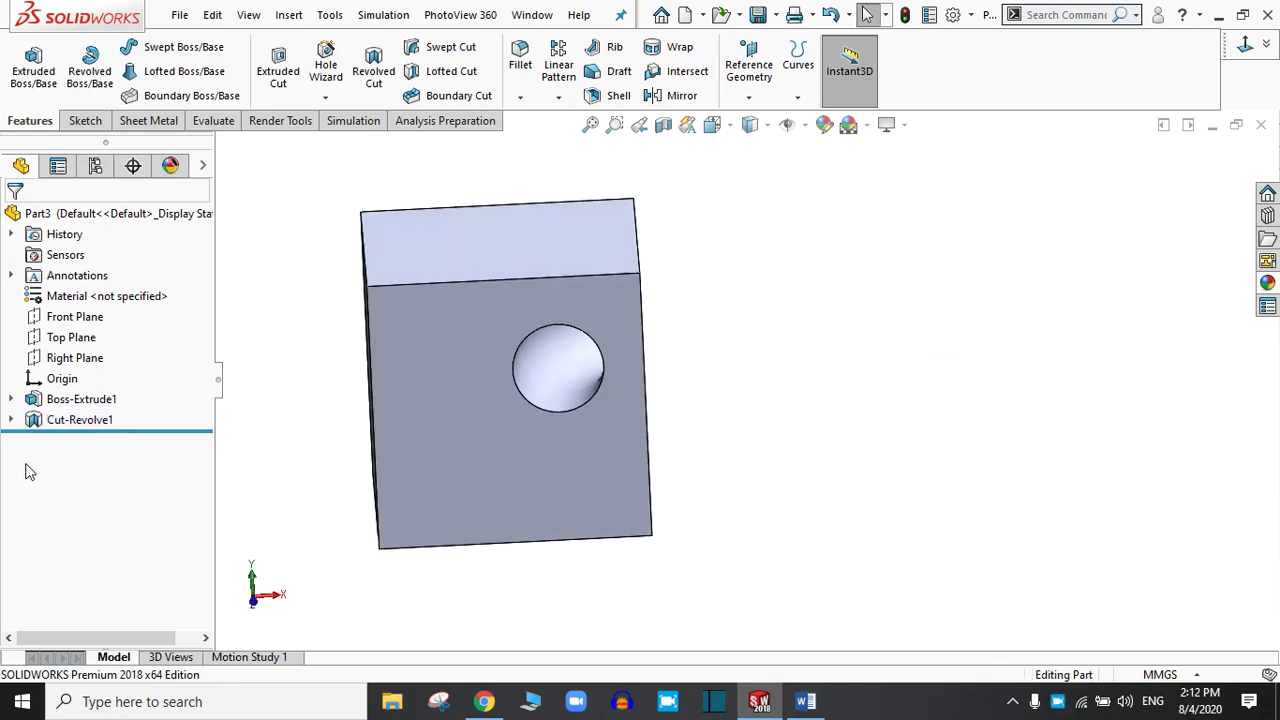
Step: Open the revolved cut feature for editing and switch Direction 2 on and back off
click(50, 420)
click(64, 364)
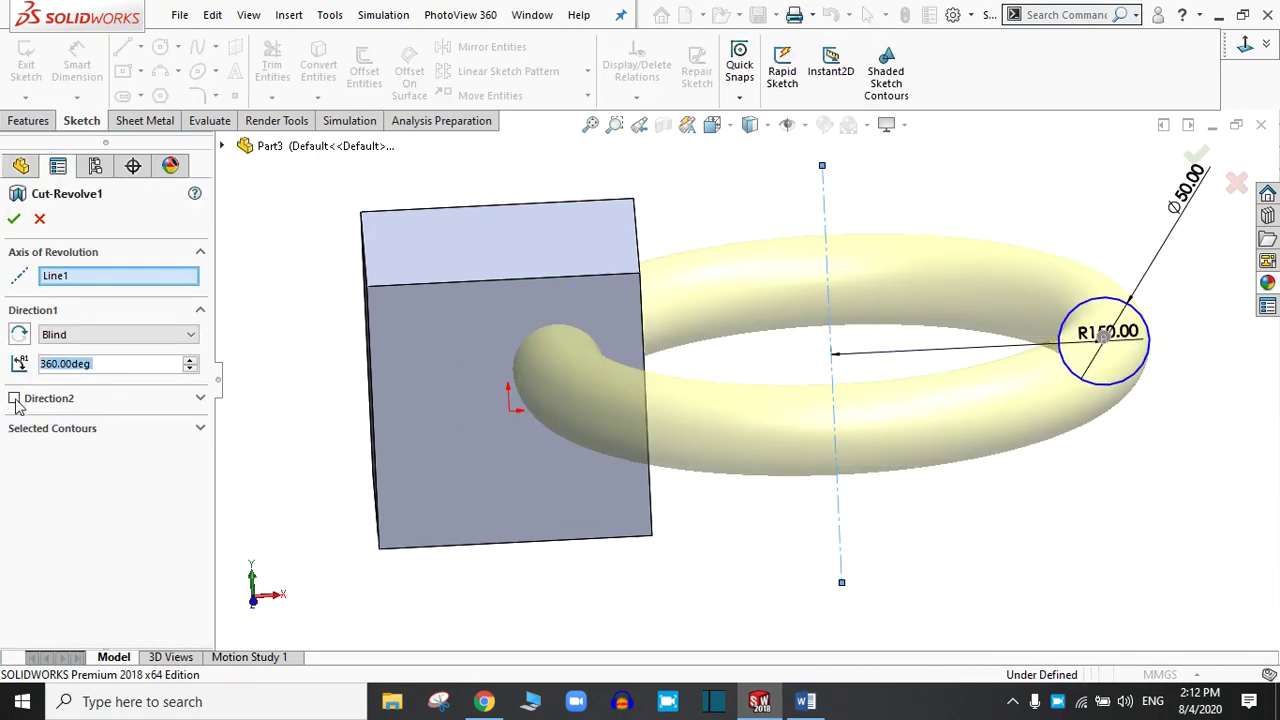
click(14, 399)
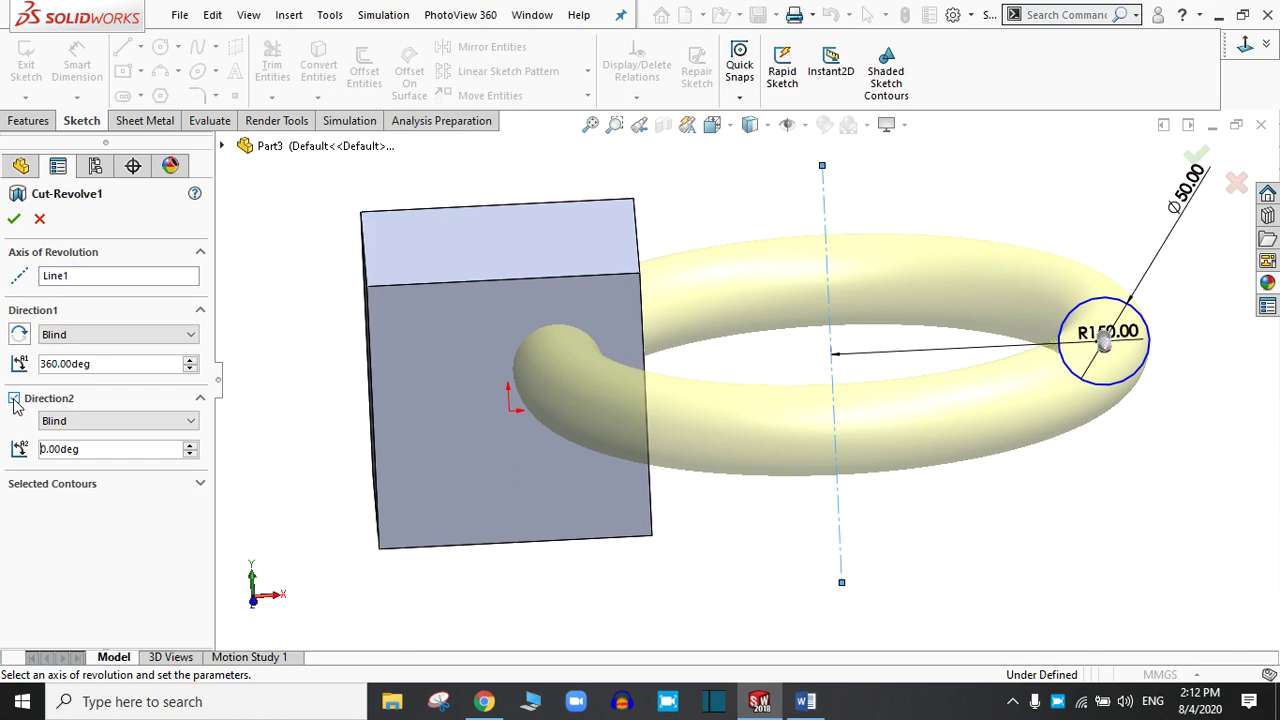
click(14, 399)
Step: Set the cut's Direction 1 to Up To Vertex, trying the cube's front lower right corner and its rear lower right corner
click(63, 334)
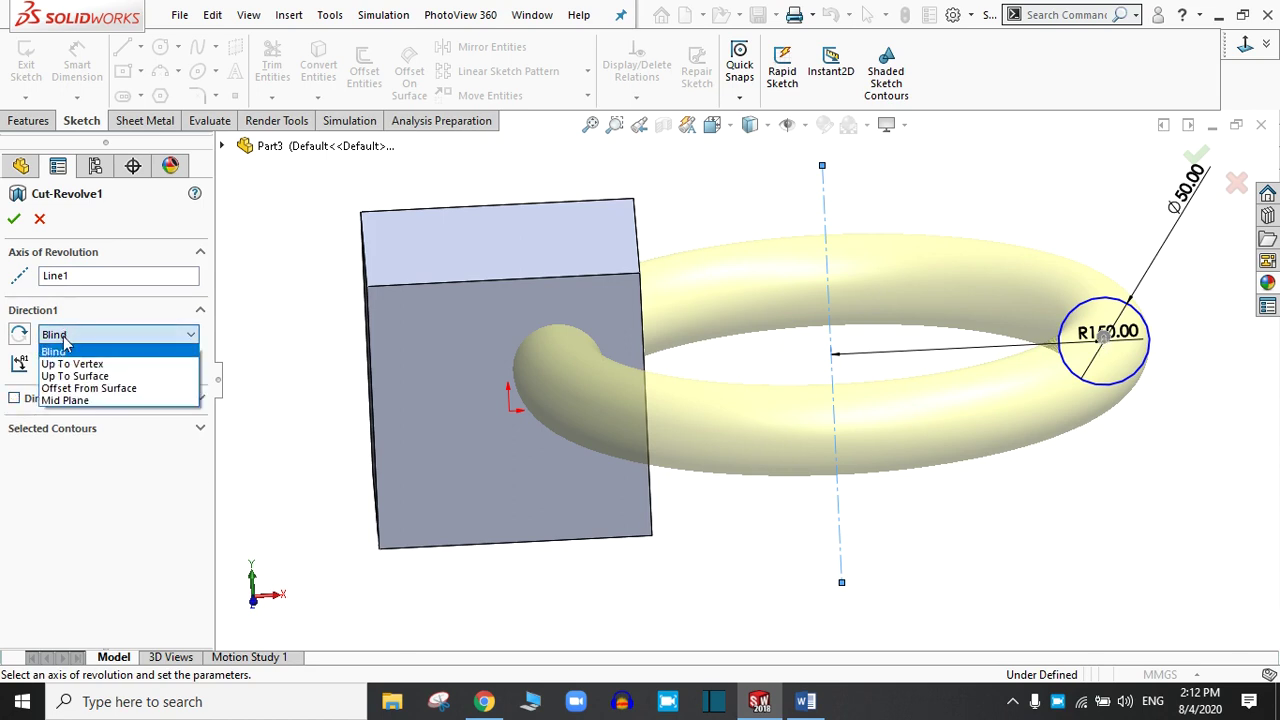
click(66, 364)
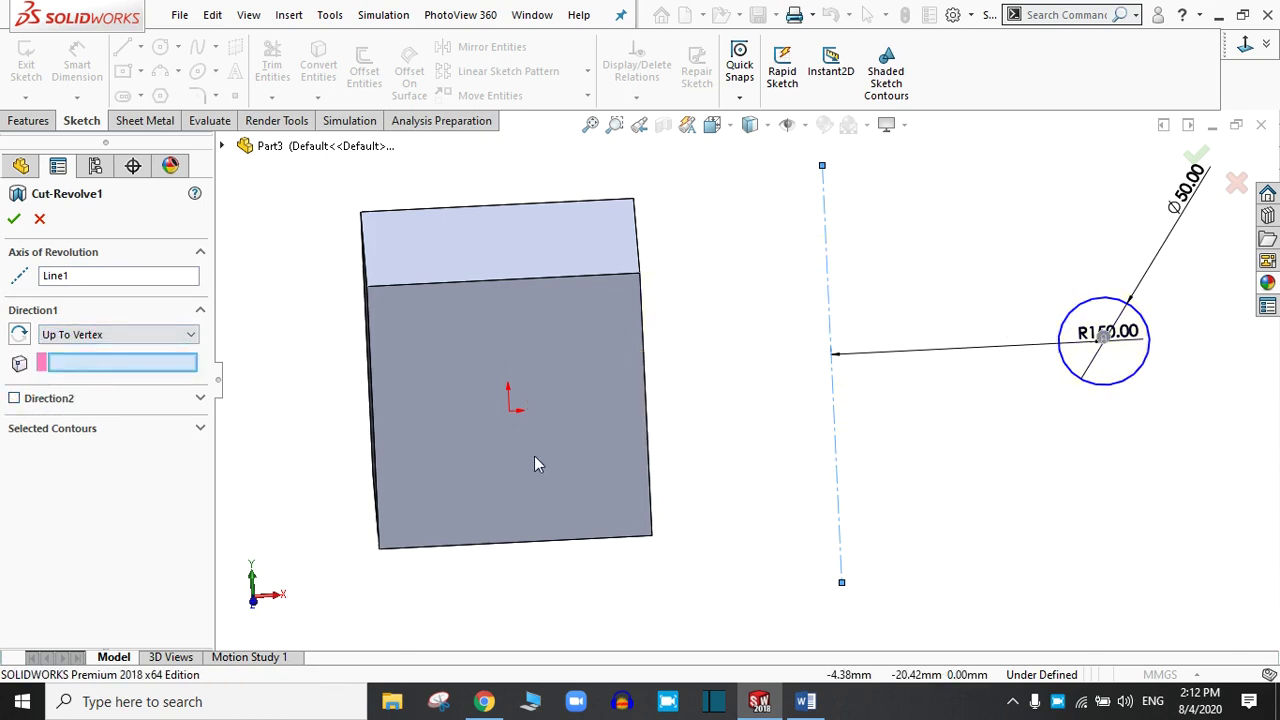
click(652, 537)
middle_drag(700, 549, 686, 498)
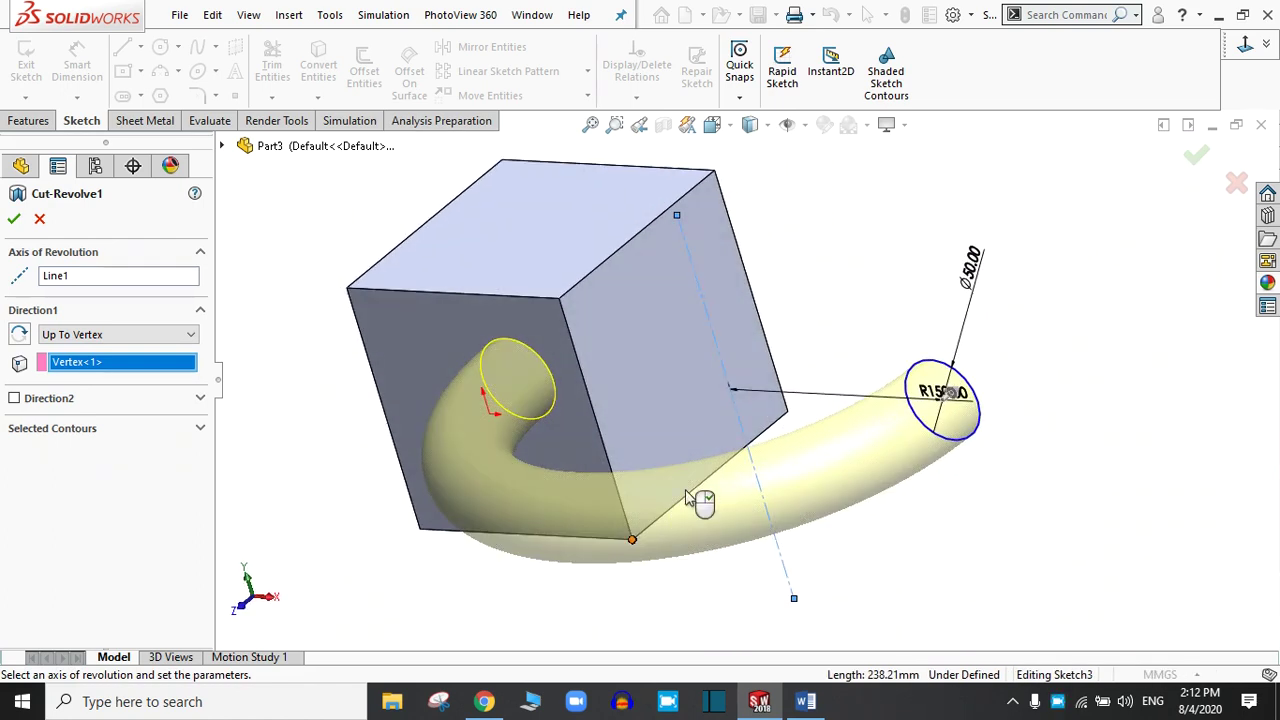
click(788, 414)
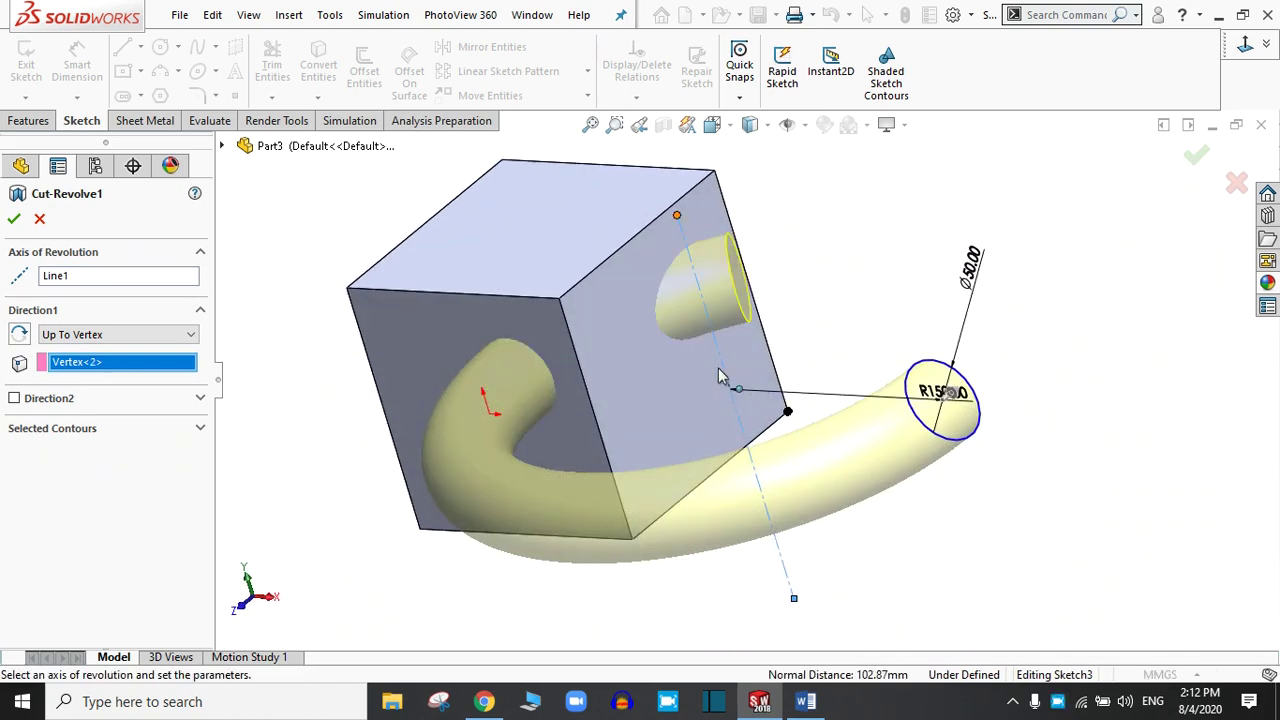
middle_drag(715, 341, 758, 308)
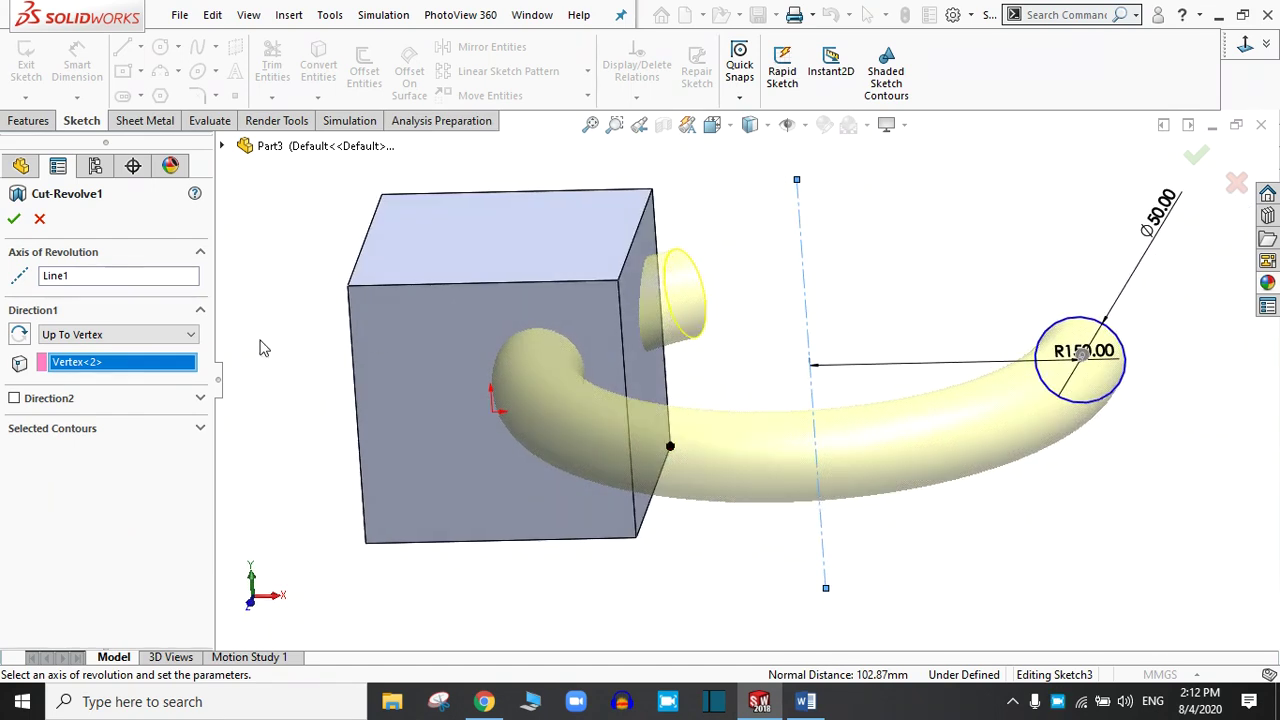
Step: Set the cut's Direction 1 to Up To Surface, ending at the cube's right side face, and accept the edit
click(118, 334)
click(80, 377)
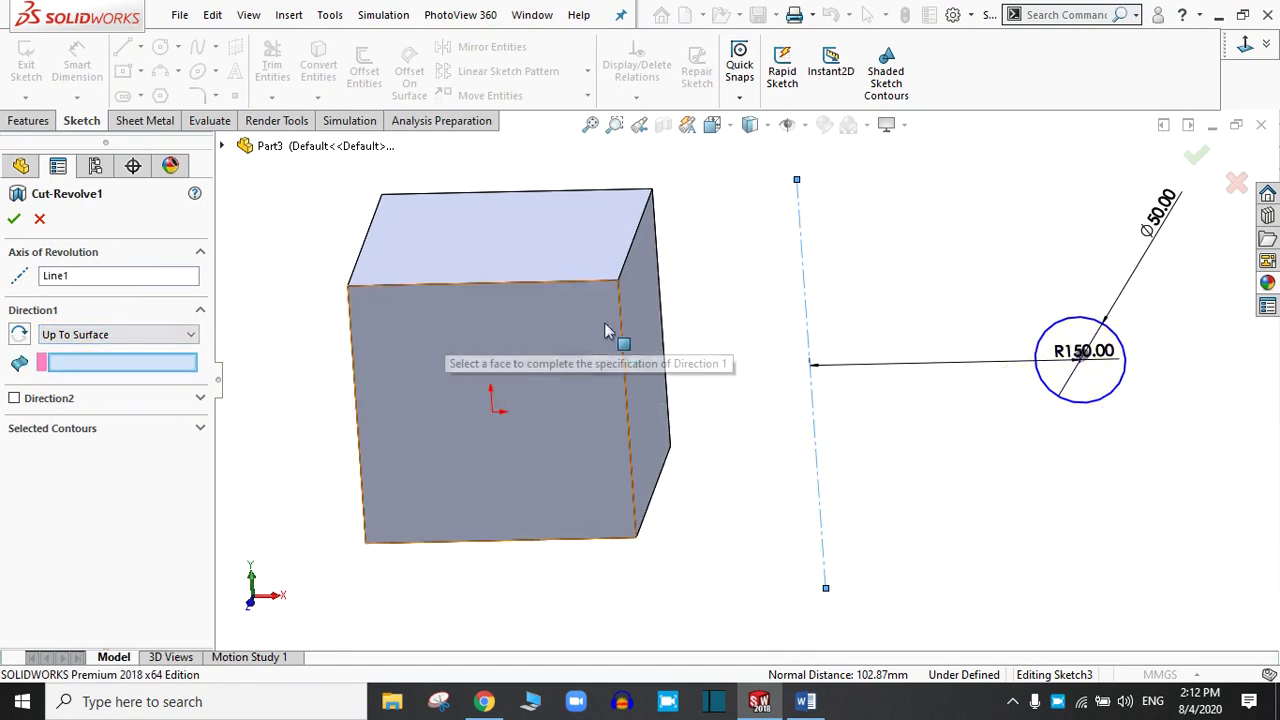
click(635, 342)
middle_drag(700, 335, 655, 355)
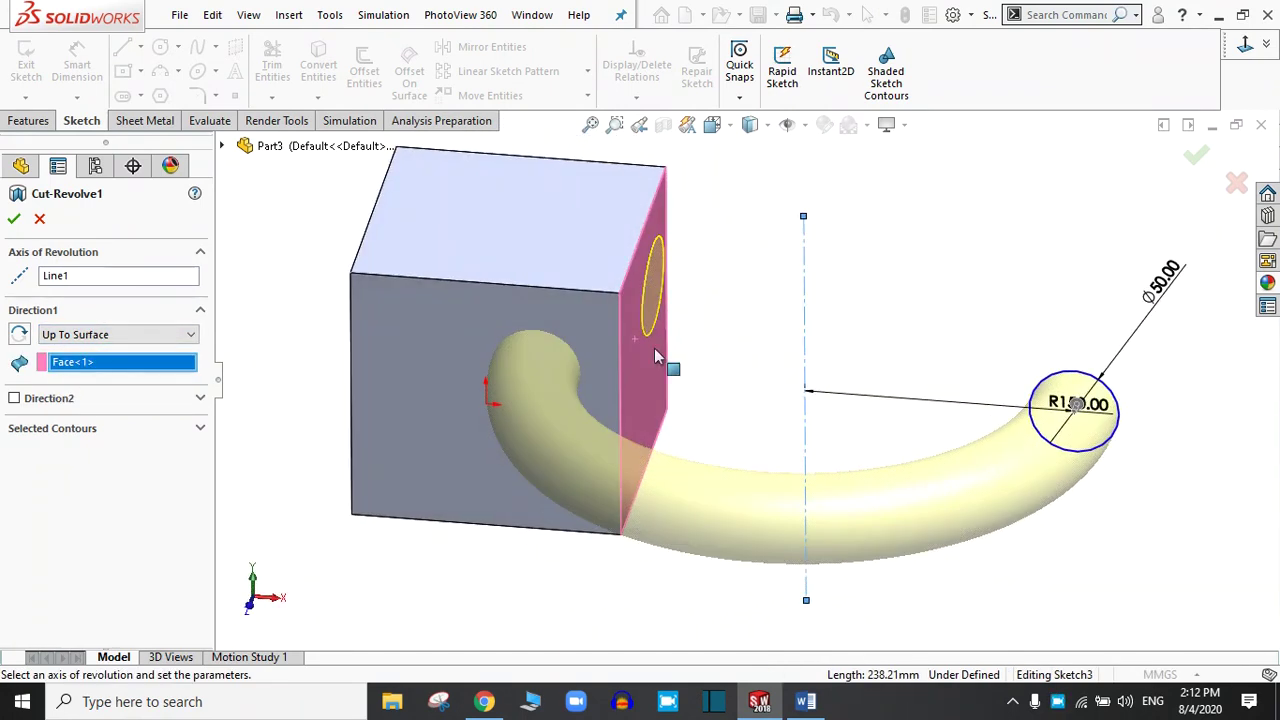
key(Return)
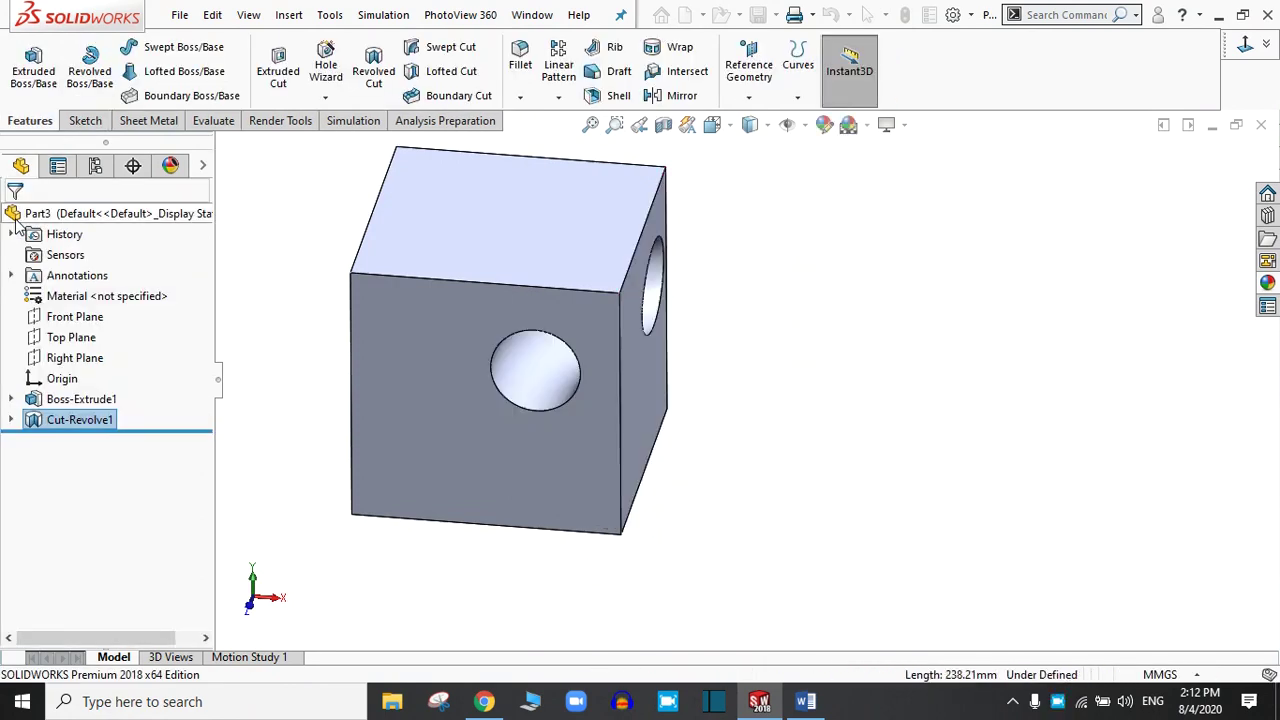
middle_drag(837, 360, 830, 300)
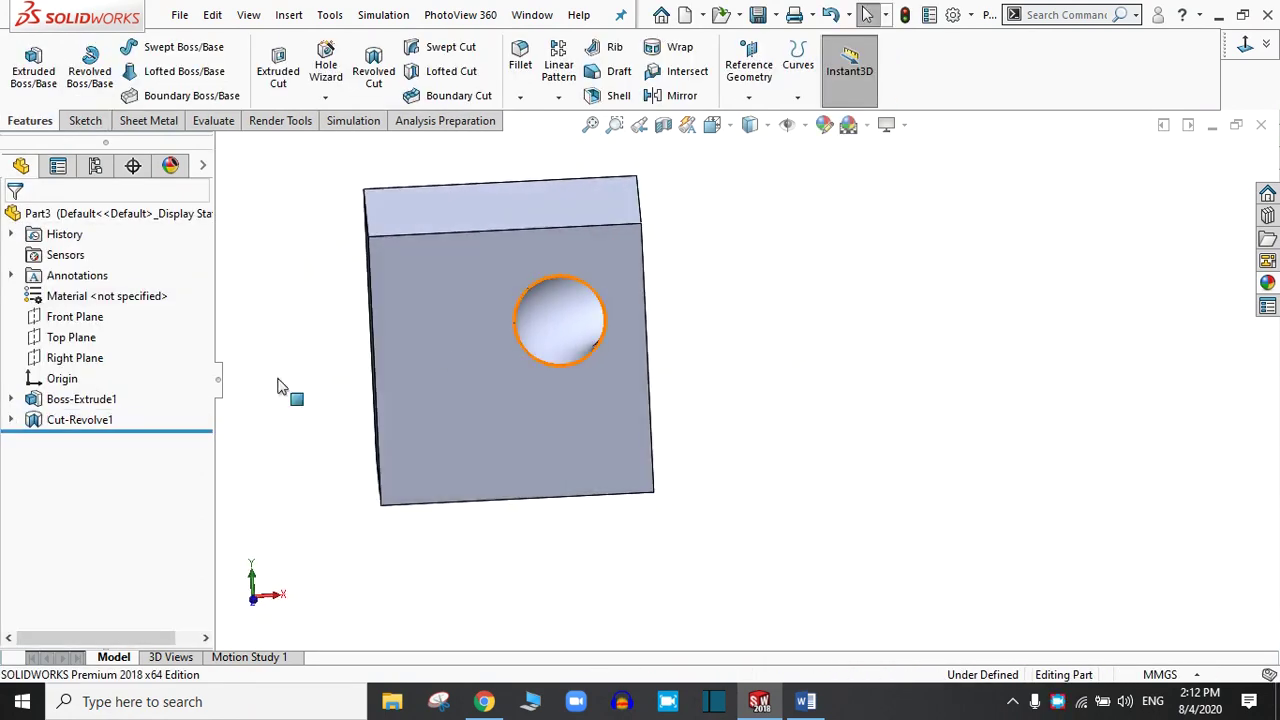
Step: Edit the revolved cut, enable Direction 2, and set Direction 1 to Blind with an angle of 180 degrees
click(77, 419)
click(73, 362)
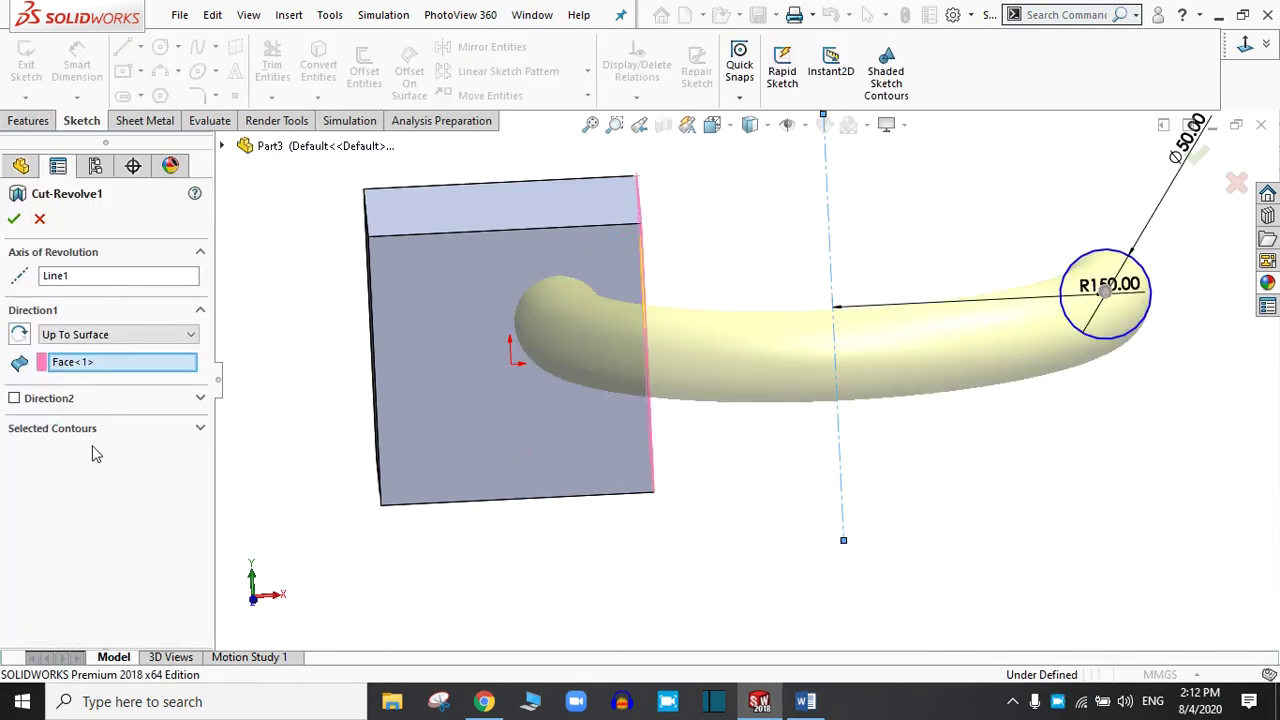
click(40, 402)
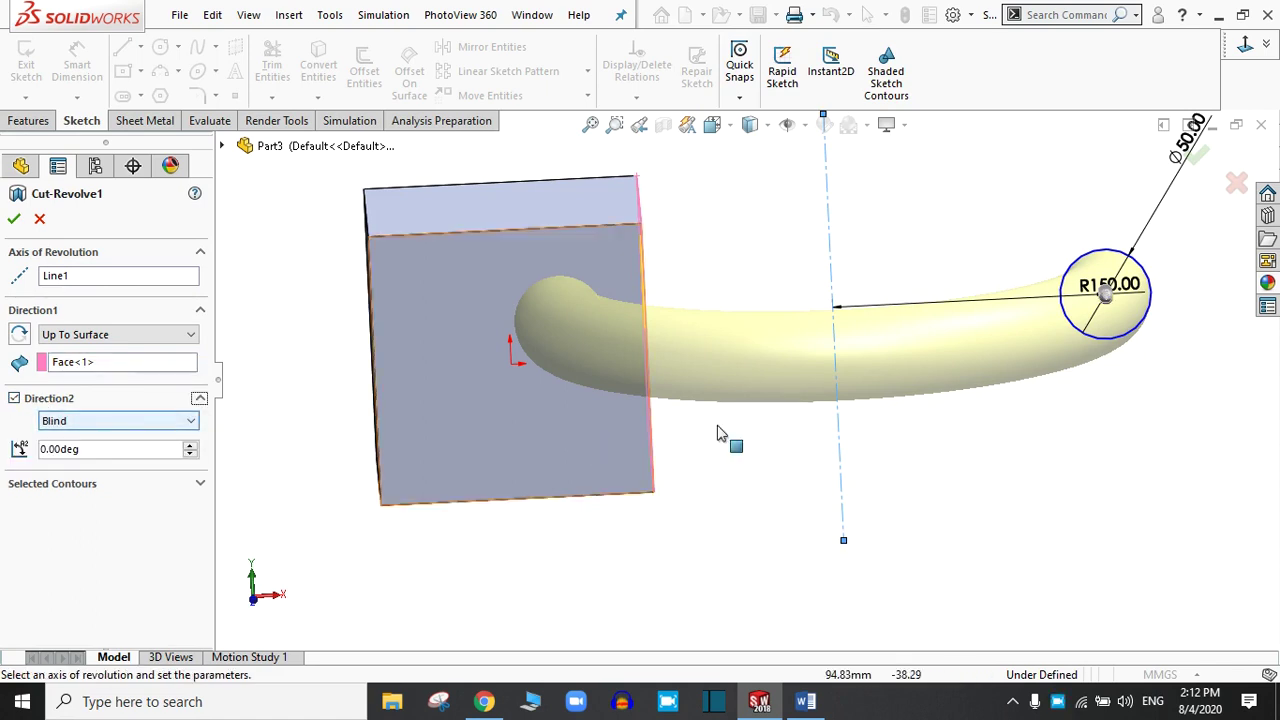
middle_drag(727, 432, 696, 508)
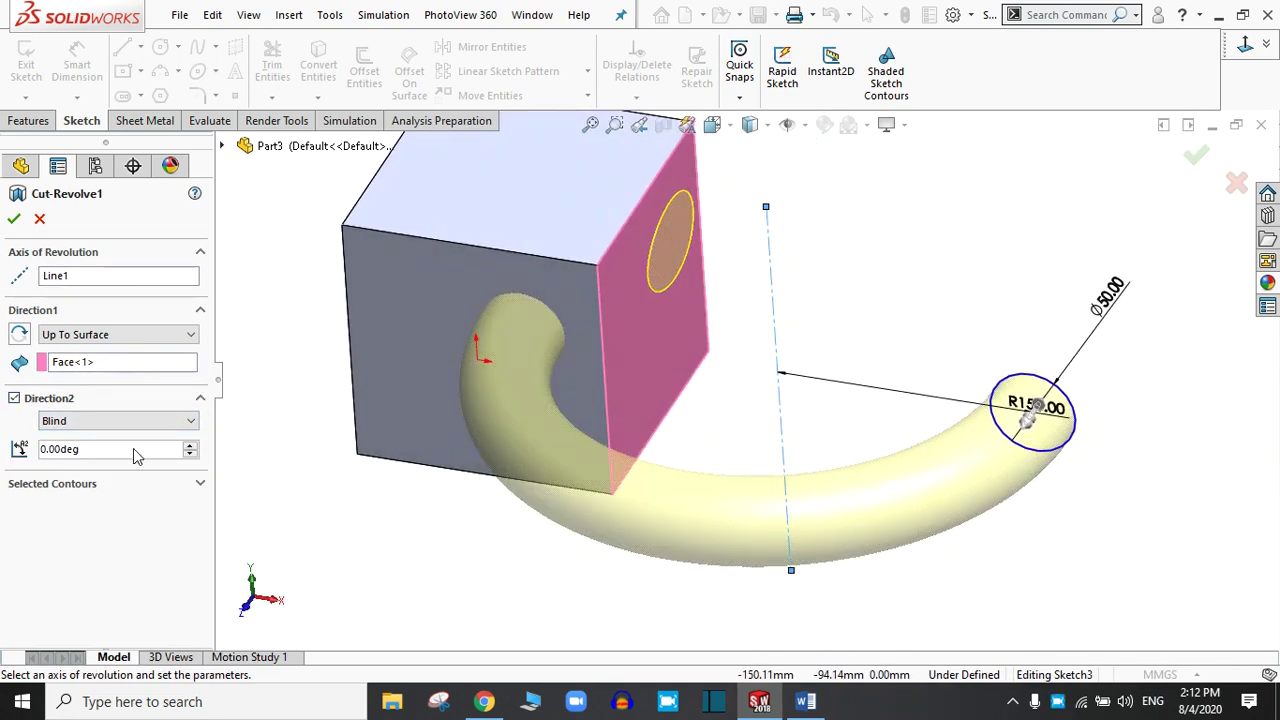
click(95, 334)
click(70, 349)
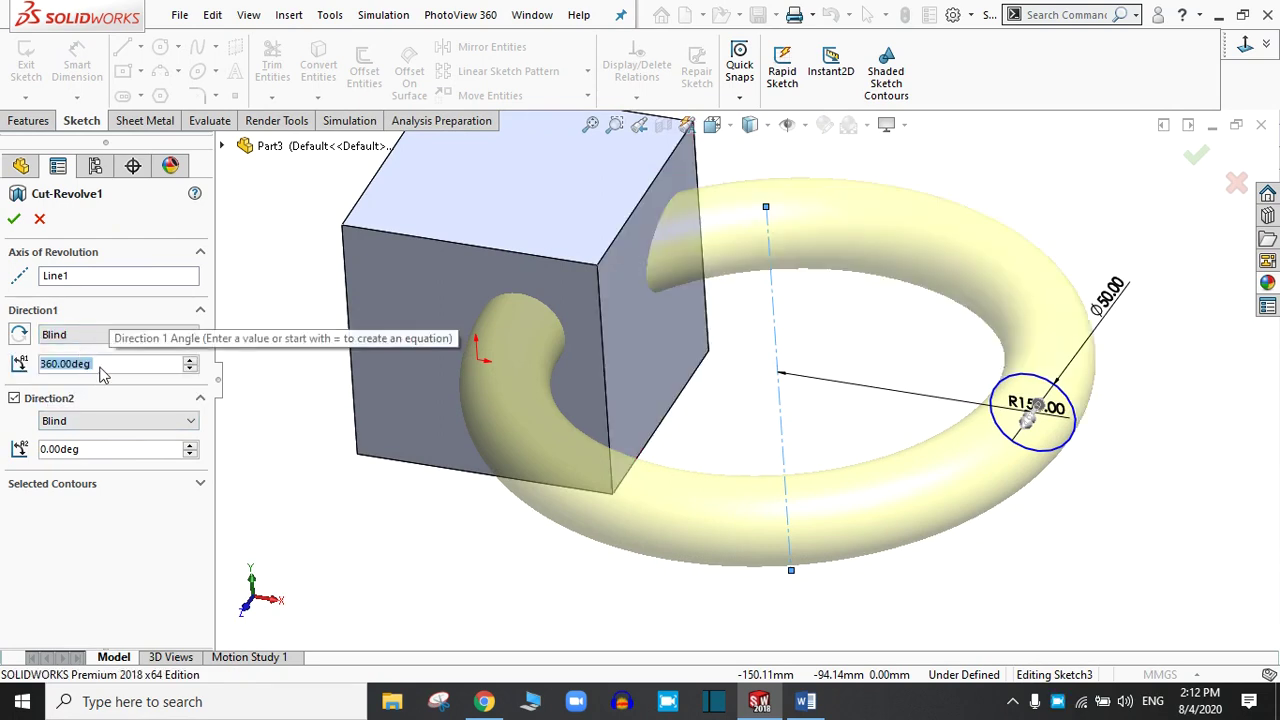
text(180)
key(Return)
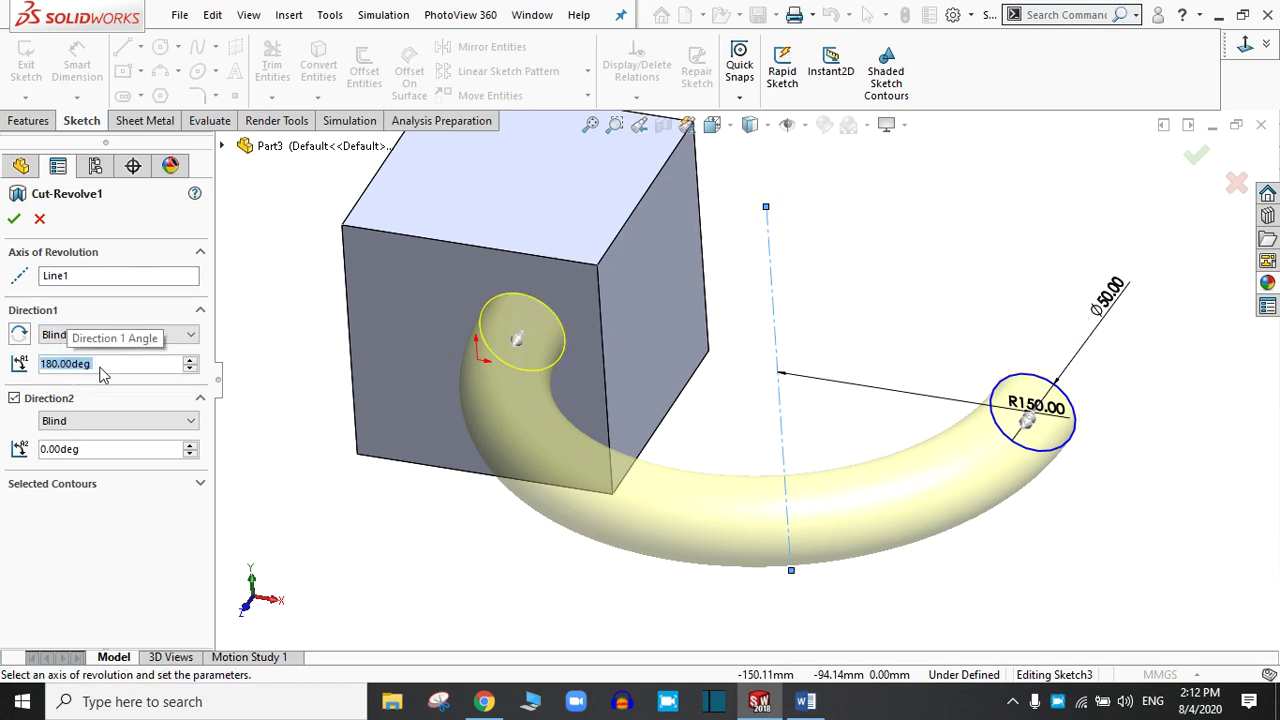
Step: Set the cut's Direction 2 to Up To Vertex, trying the cube's rear lower right corner and then choosing its front lower left corner
click(87, 425)
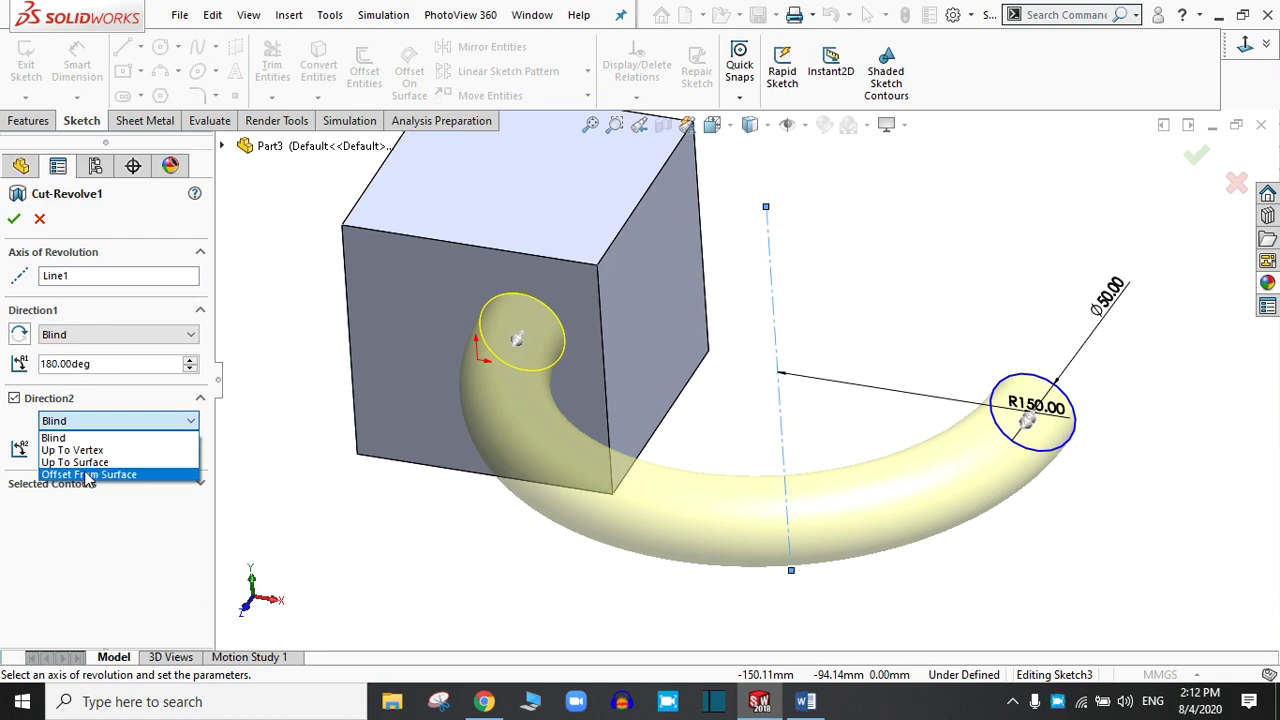
click(84, 450)
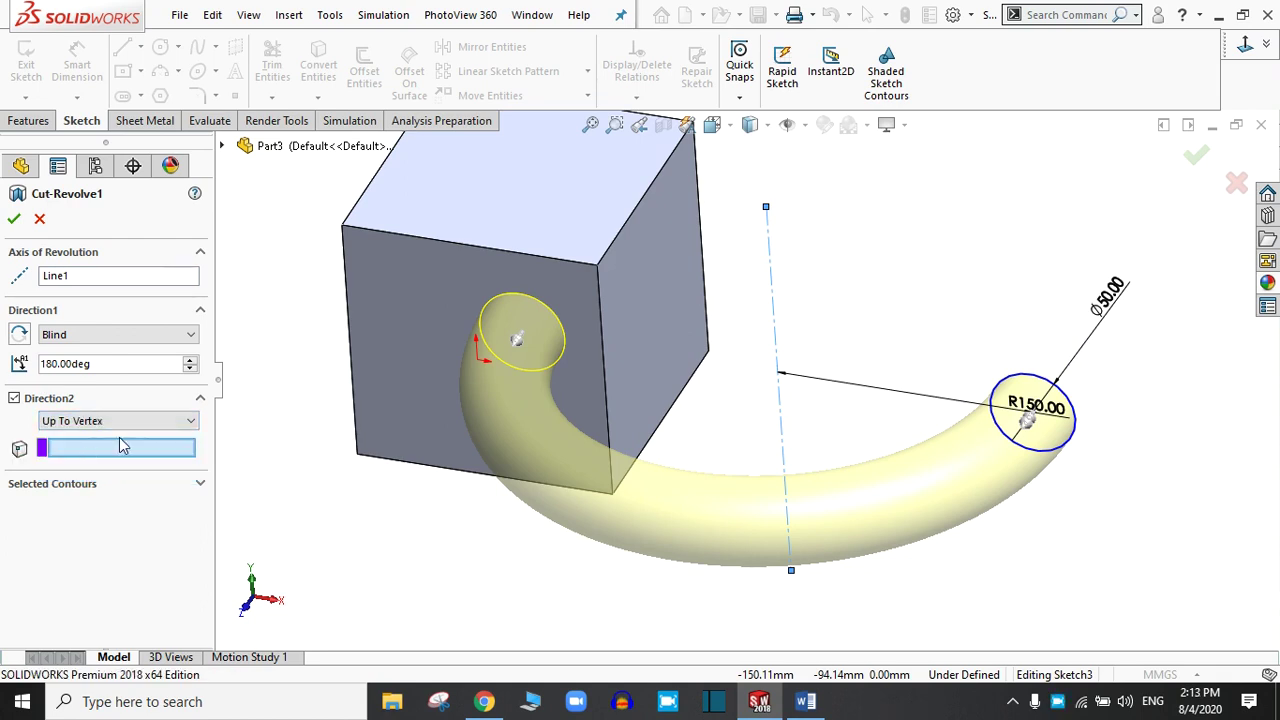
click(709, 353)
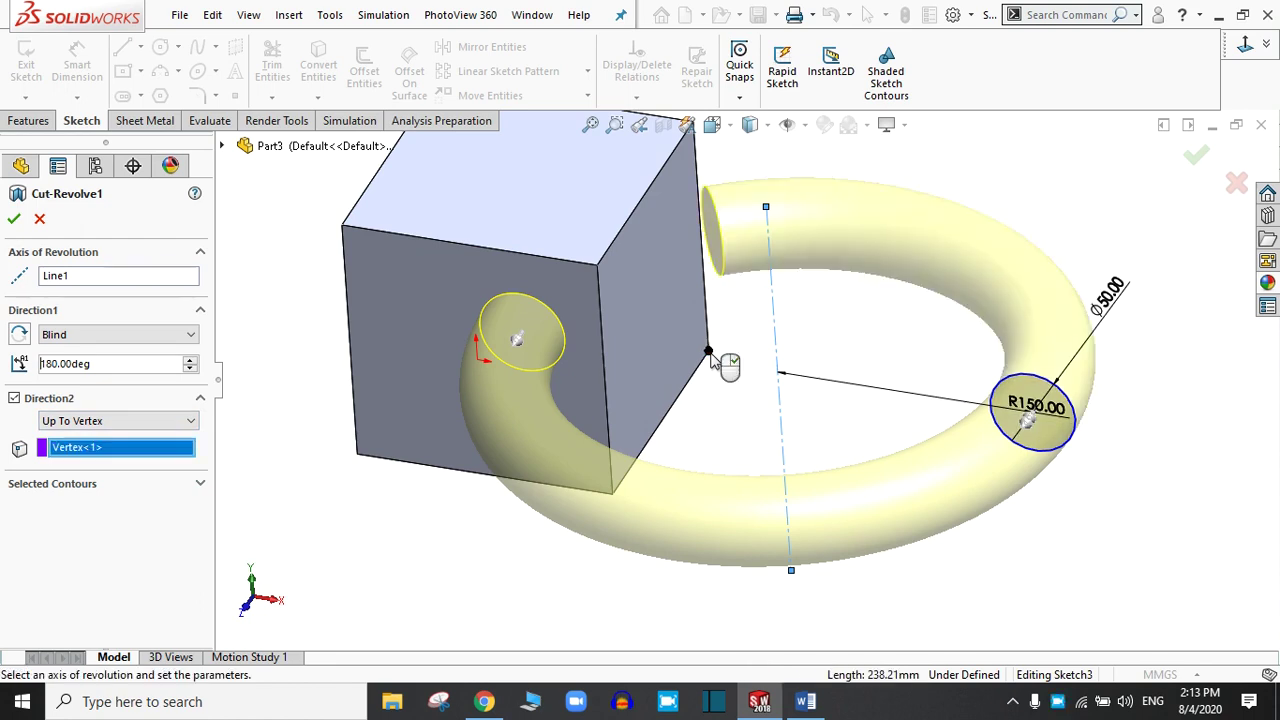
middle_drag(825, 368, 815, 262)
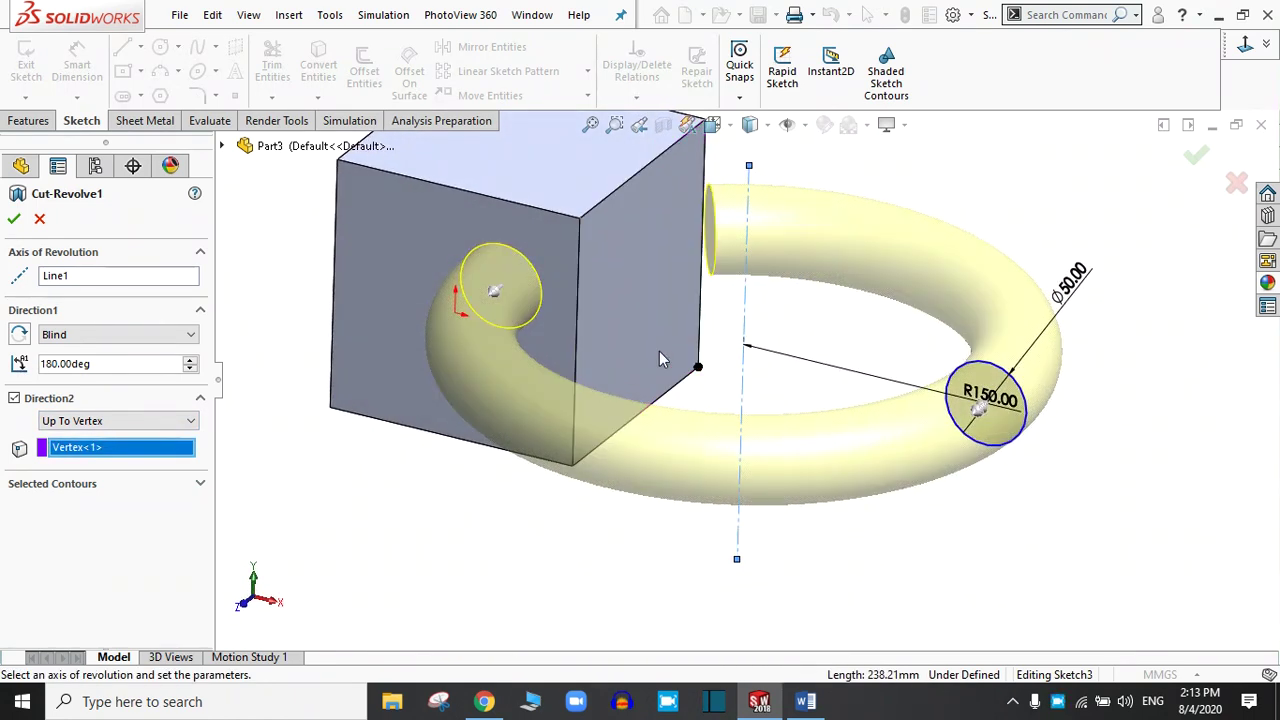
click(335, 415)
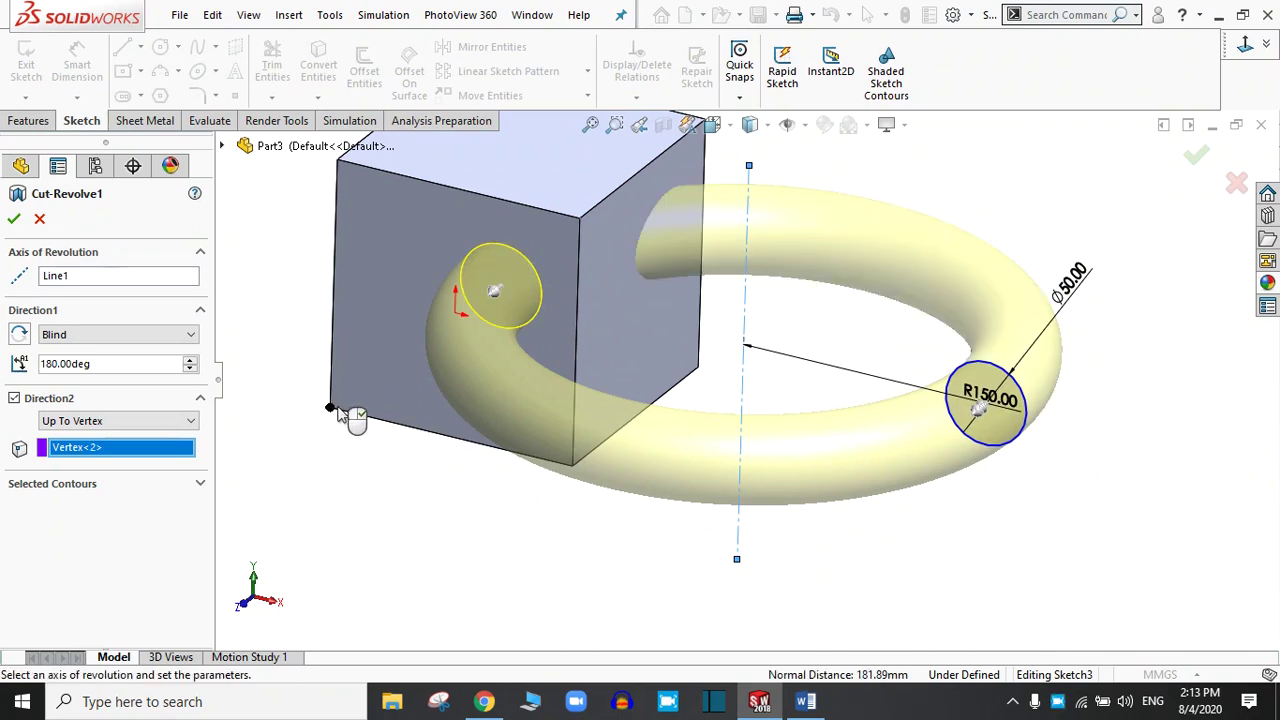
middle_drag(694, 374, 659, 408)
scroll(662, 414, up, 4)
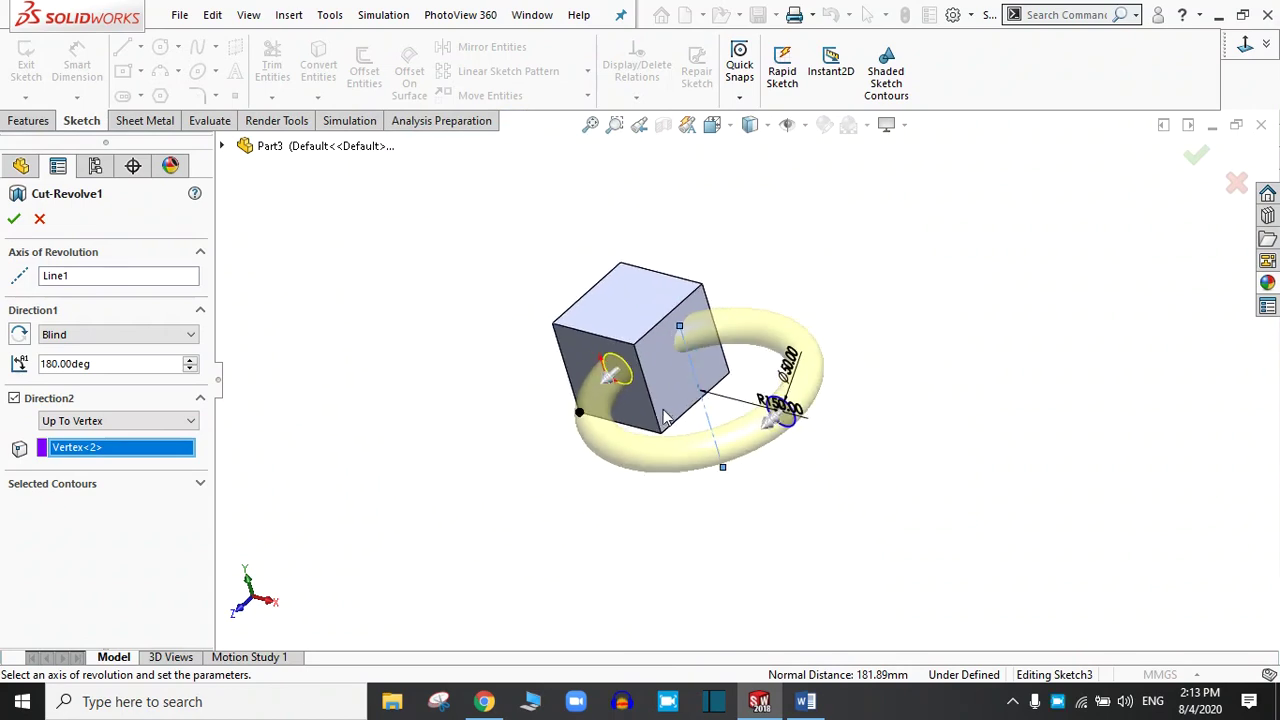
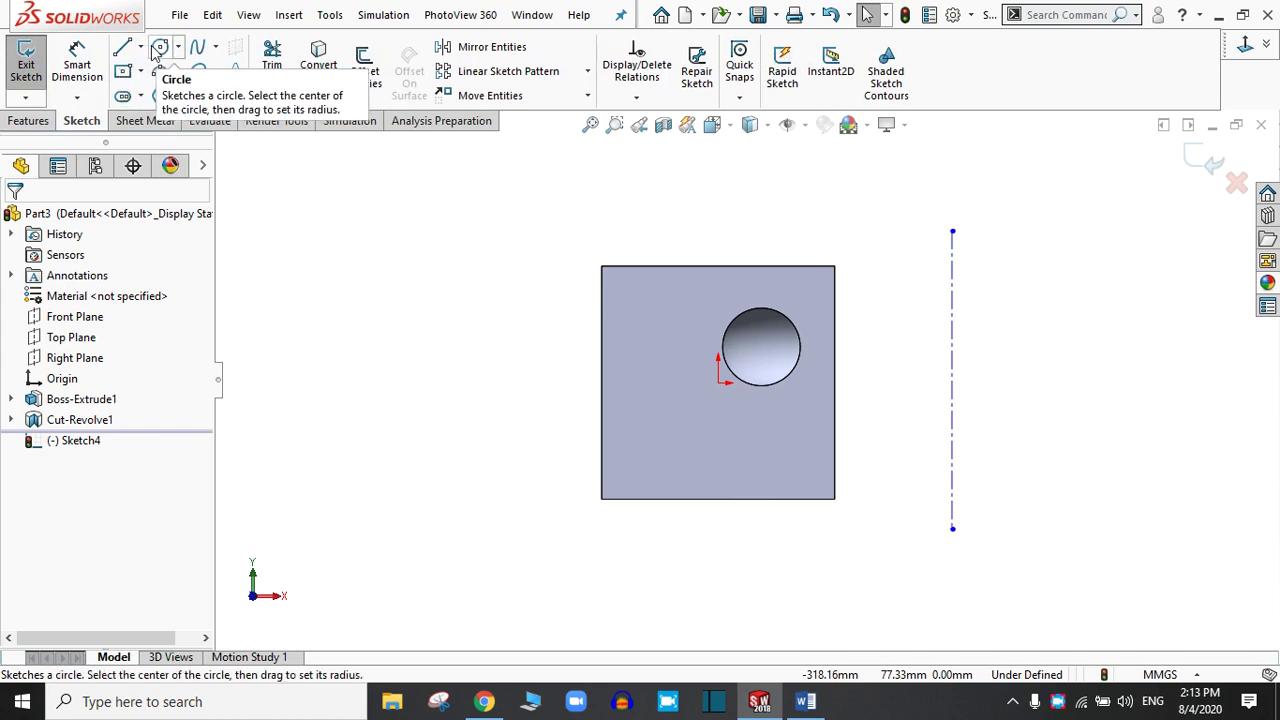
Step: Sketch a circle on the far side of the new centerline from the cube
click(1120, 362)
click(1141, 433)
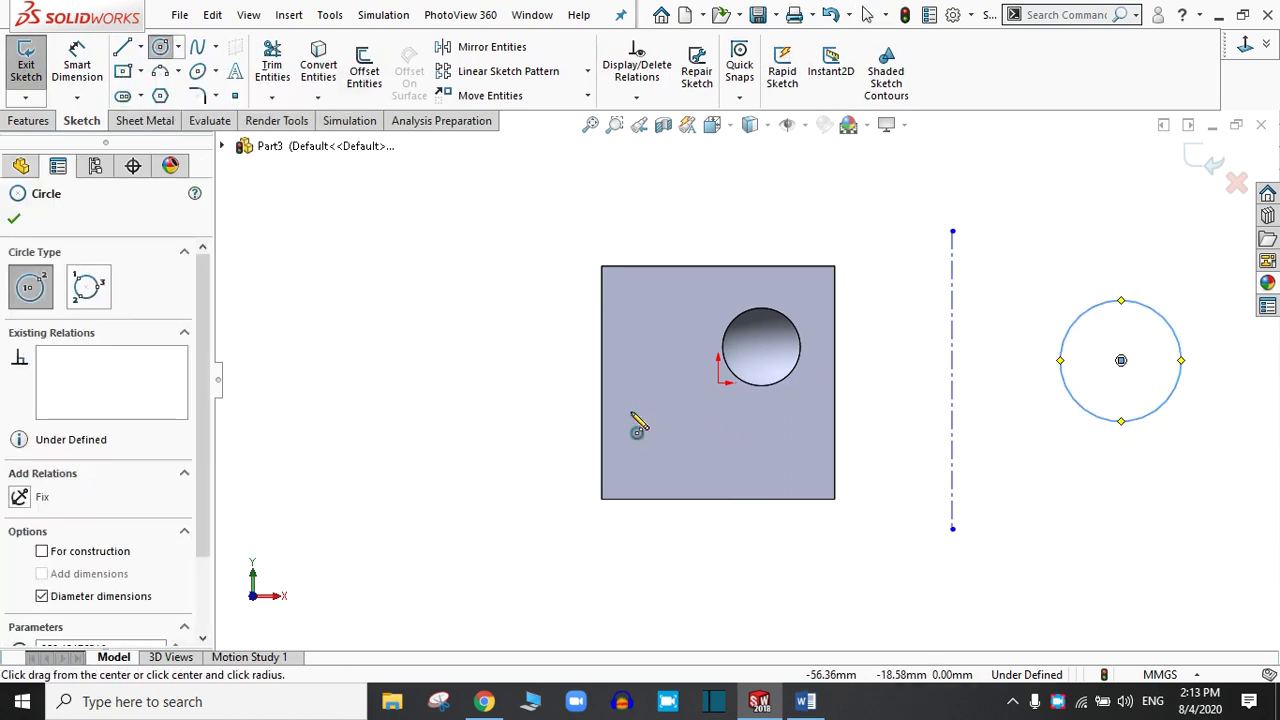
click(12, 220)
Step: Start a revolved boss of the circle about the centerline, Blind at 360 degrees, and enable Thin Feature
click(30, 120)
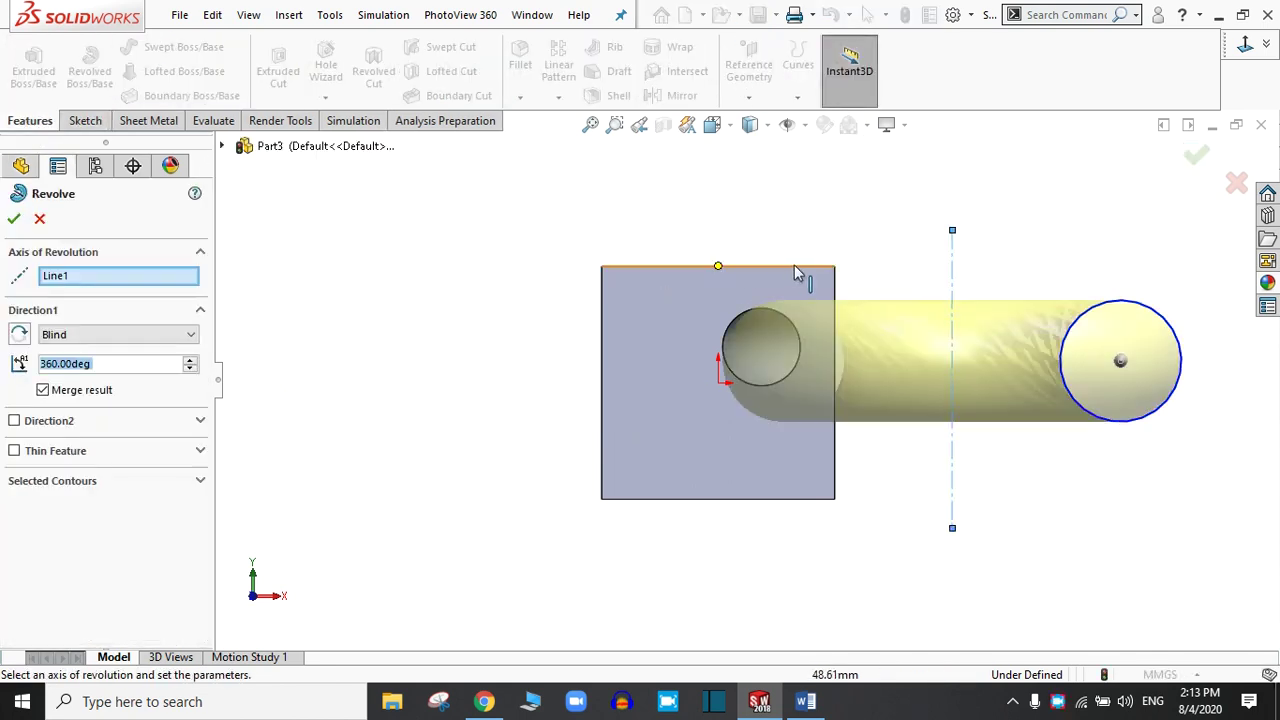
middle_drag(1120, 249, 1000, 320)
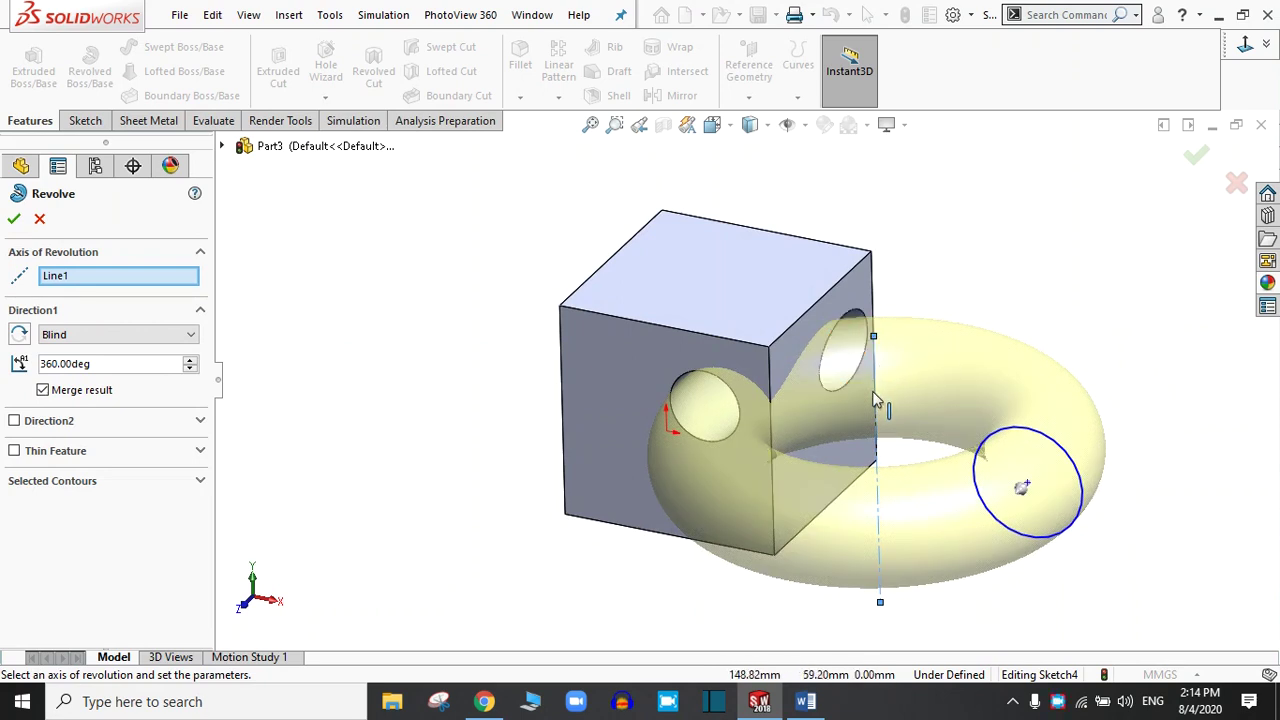
middle_drag(1000, 320, 1035, 312)
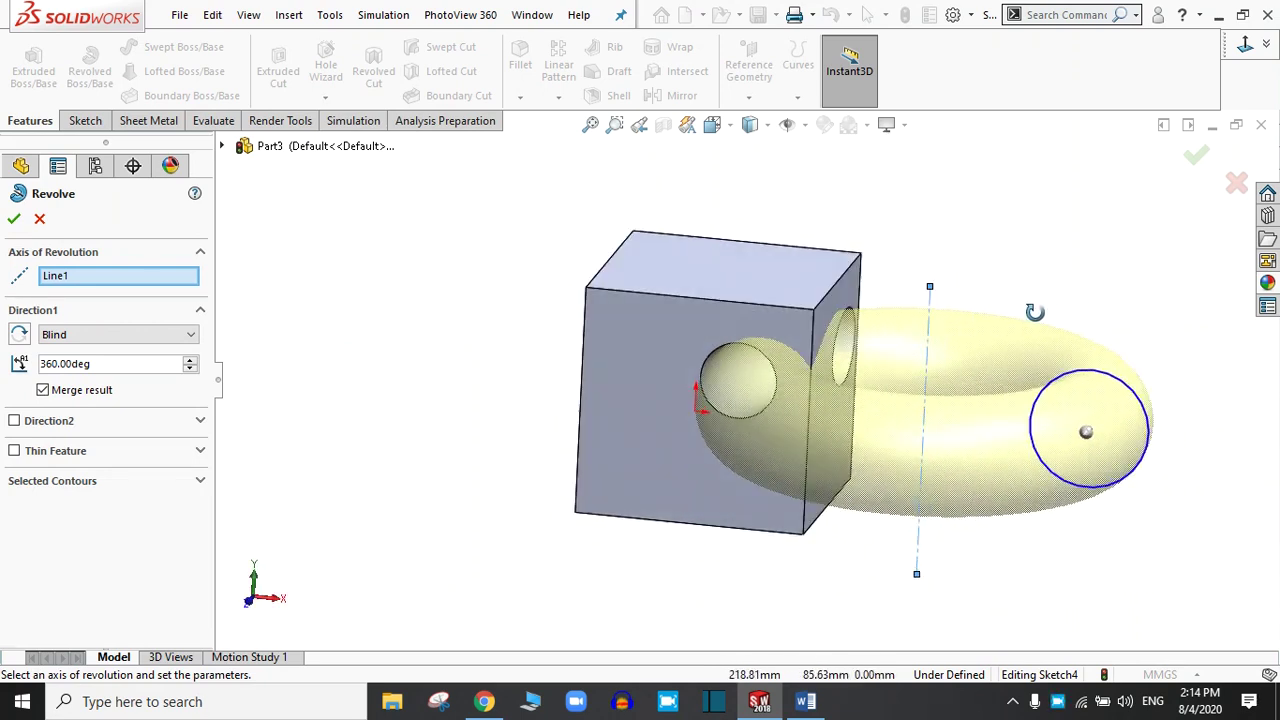
click(14, 451)
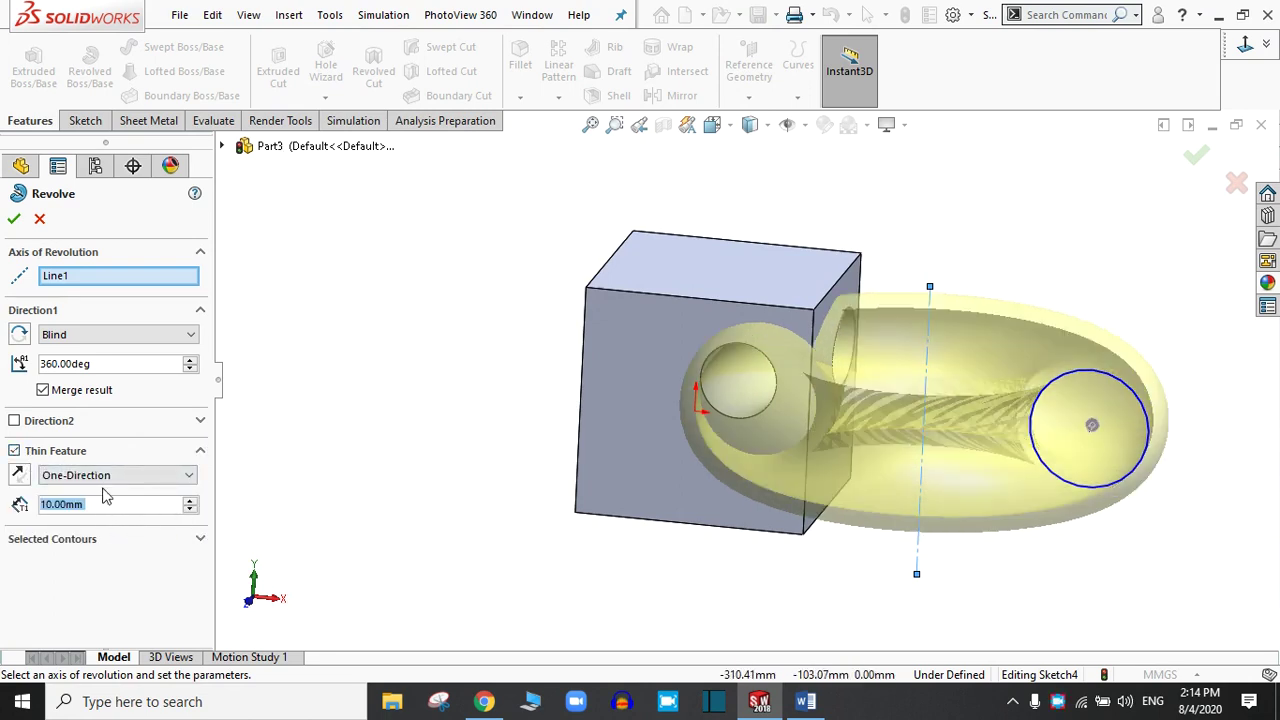
Step: Set the thin feature type to Mid-Plane and then Two-Direction, inspecting the wall around the sketched circle
click(100, 476)
click(84, 505)
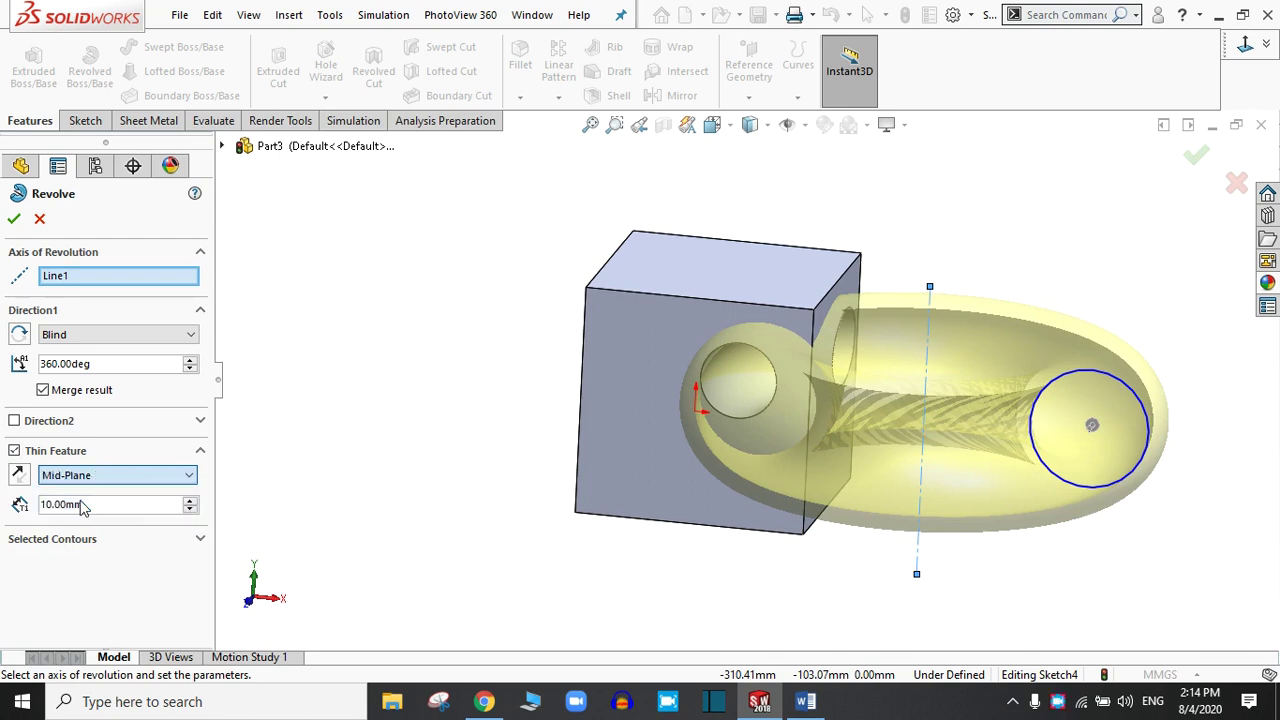
click(84, 506)
click(90, 475)
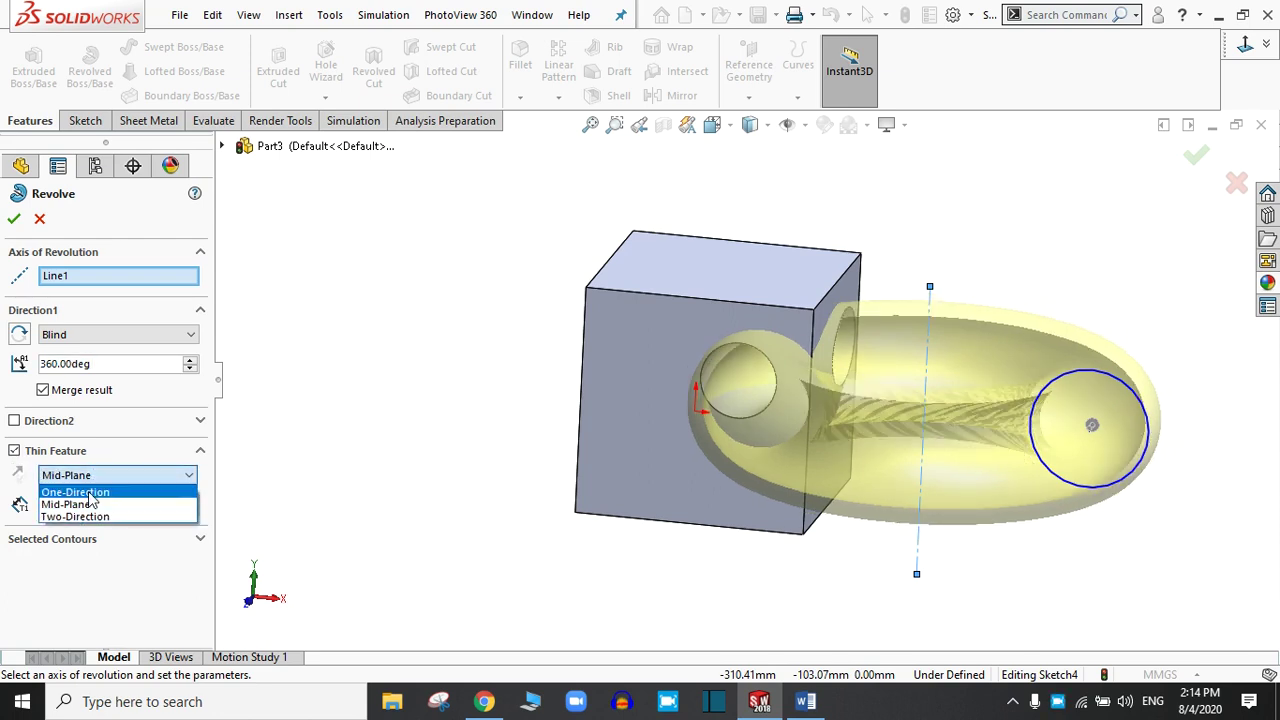
click(84, 517)
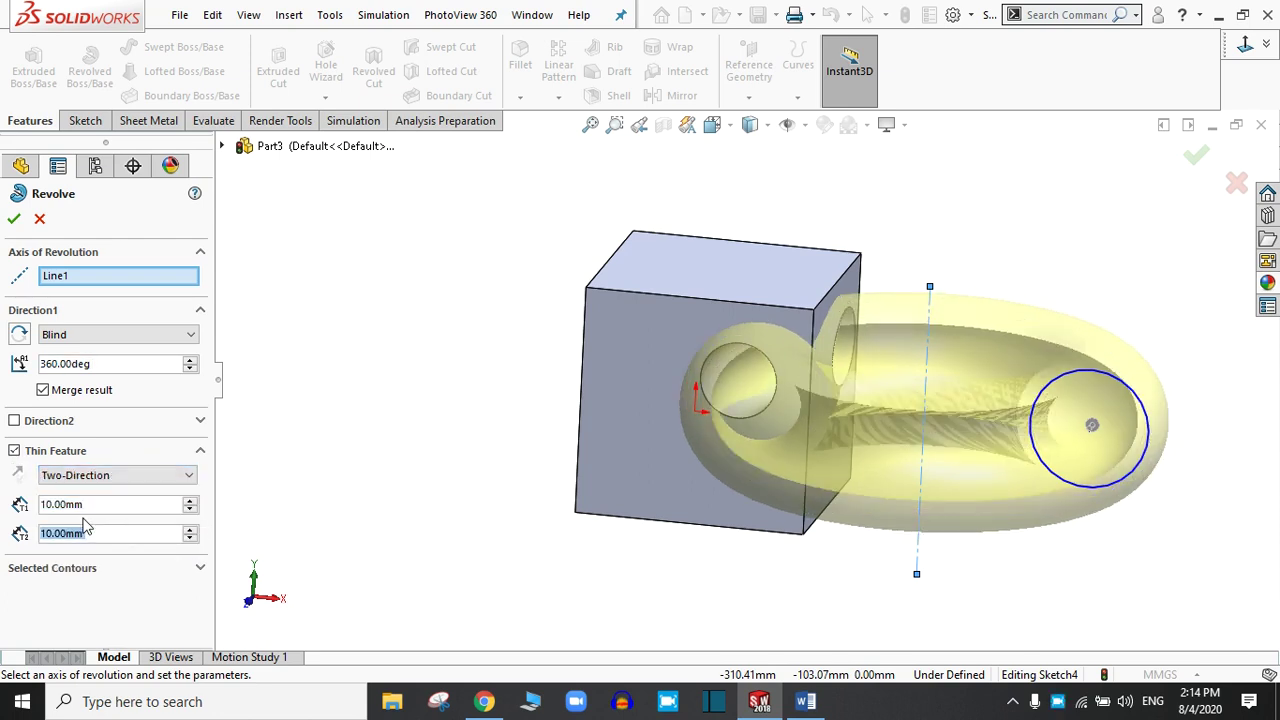
scroll(1129, 440, down, 4)
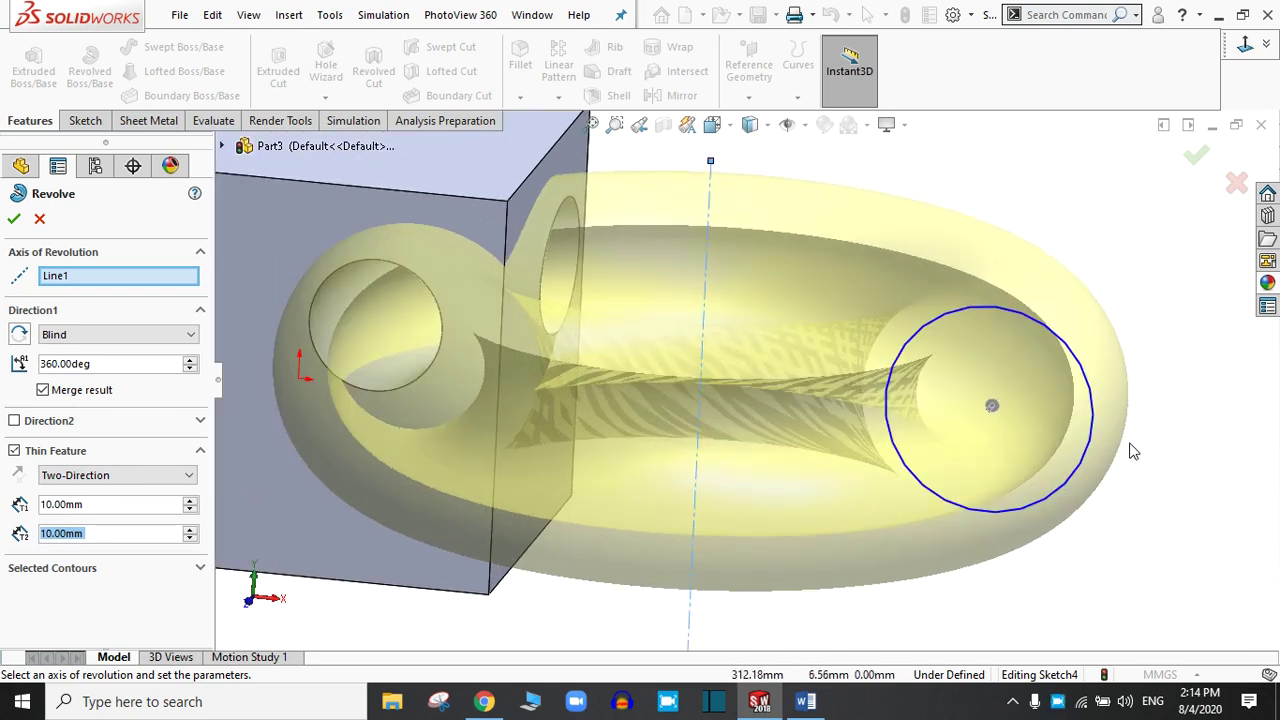
key(ctrl+8)
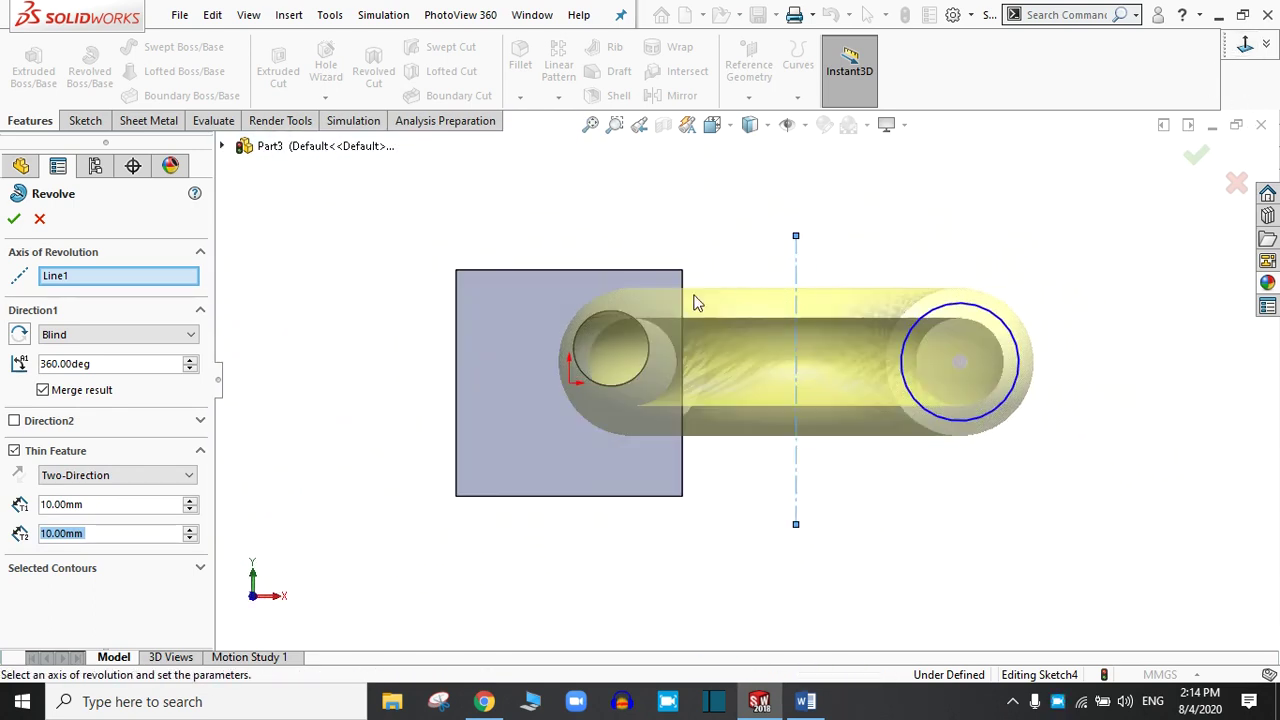
scroll(1000, 362, down, 4)
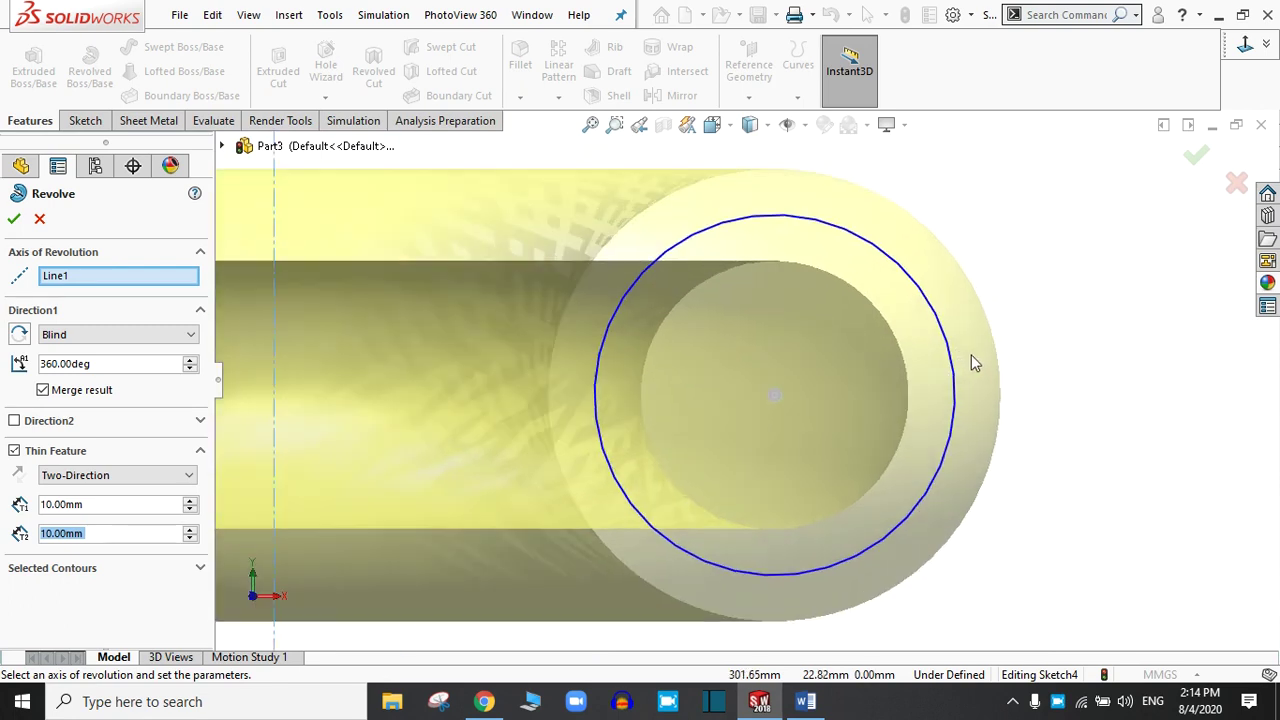
scroll(975, 362, up, 3)
Step: Switch the thin feature type to One-Direction and then to Mid-Plane to compare the wall placement
click(64, 478)
click(64, 489)
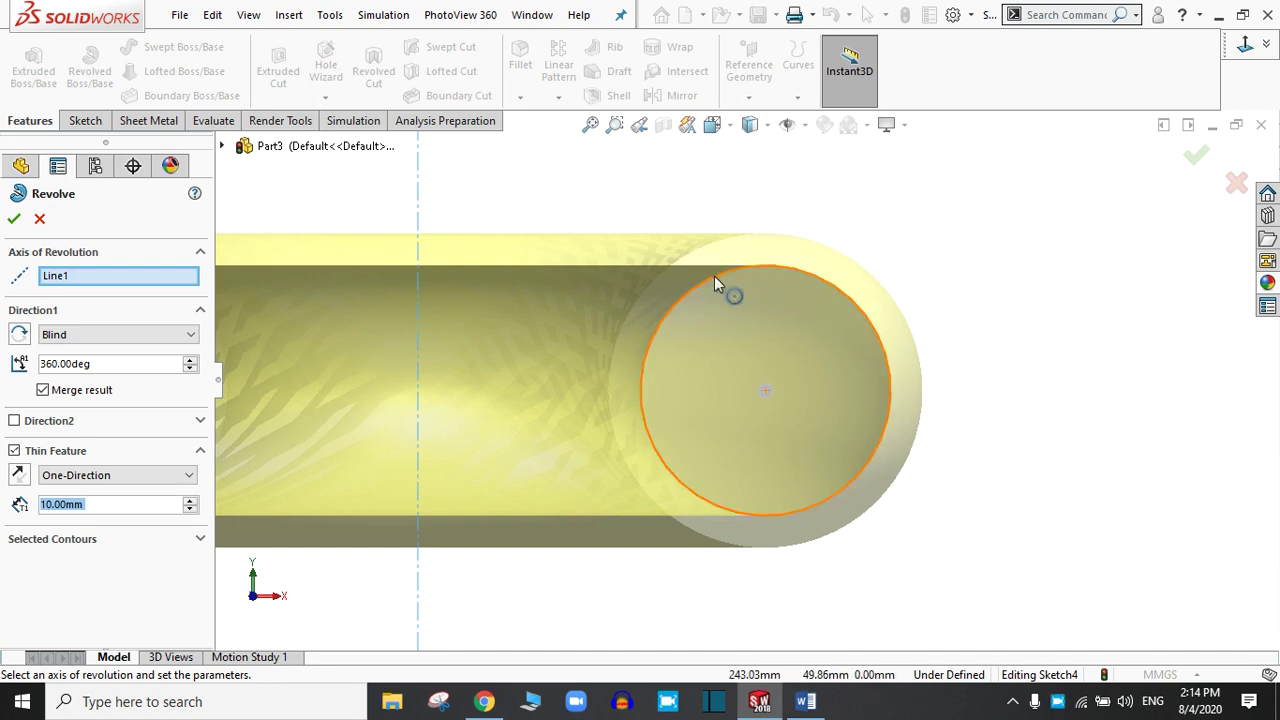
click(86, 476)
click(70, 506)
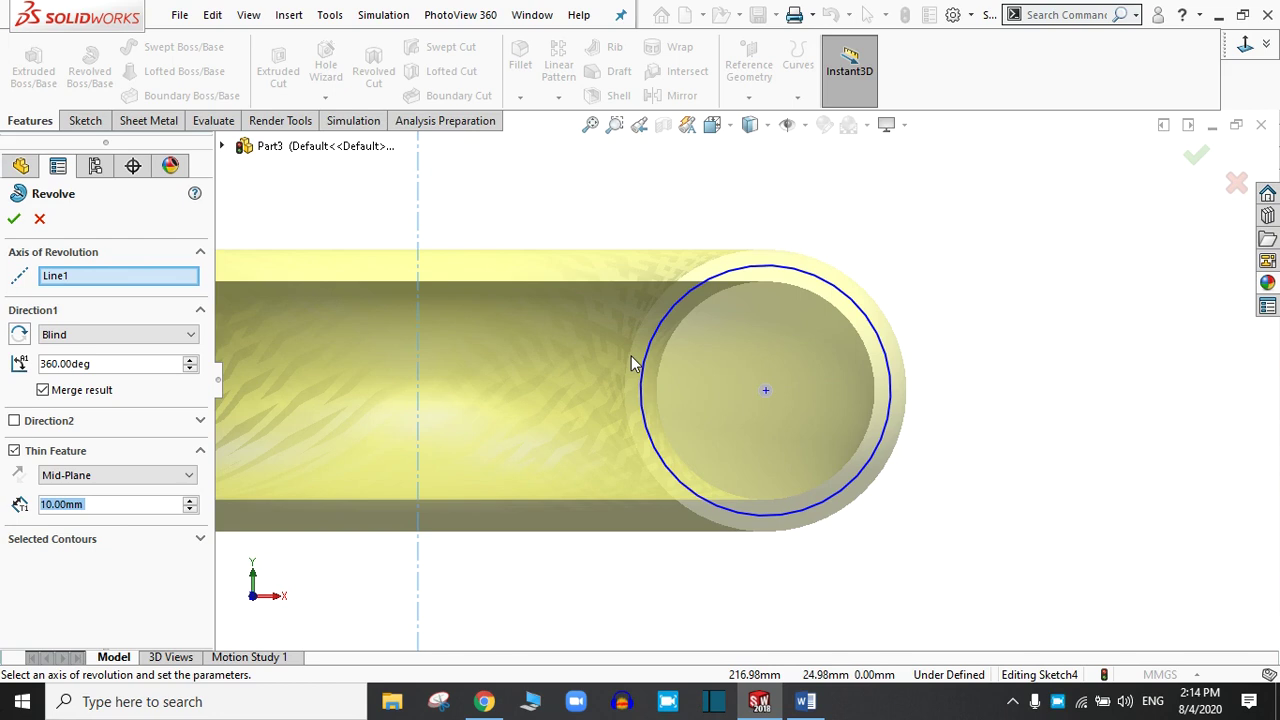
Step: Set the thin feature to Two-Direction with a thickness of 5 mm for each direction, and accept the revolve
click(93, 479)
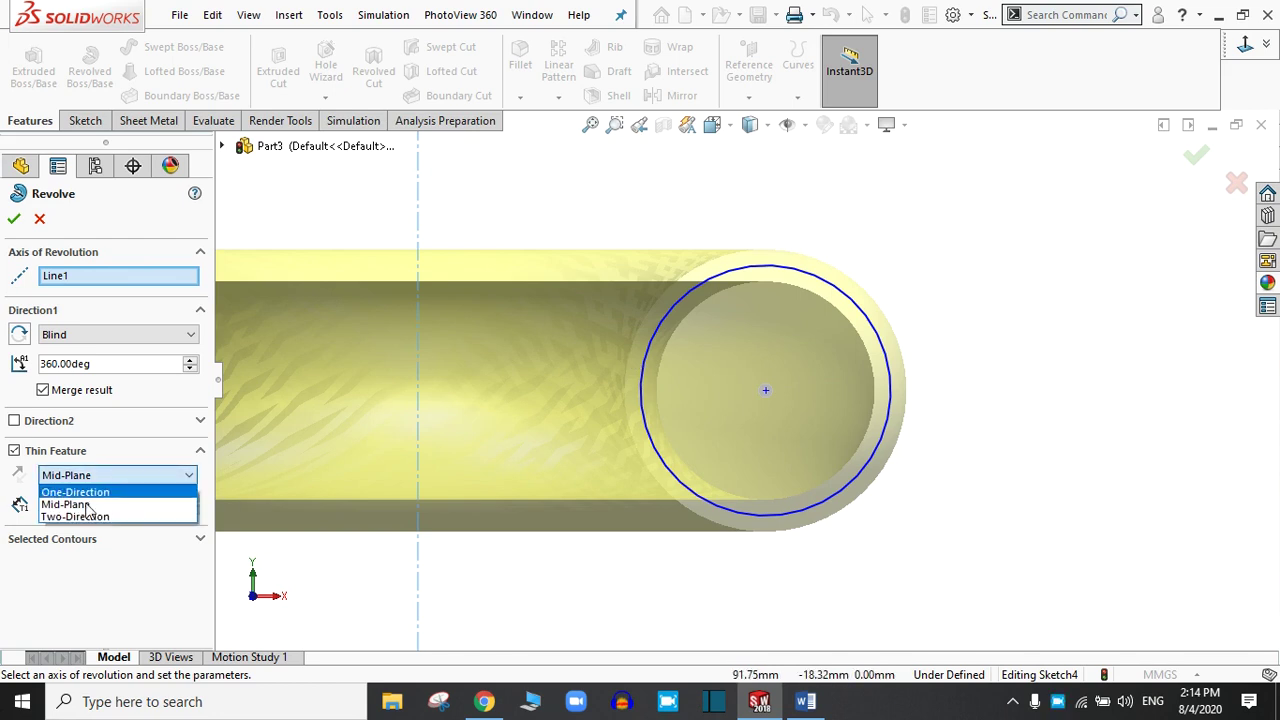
click(84, 517)
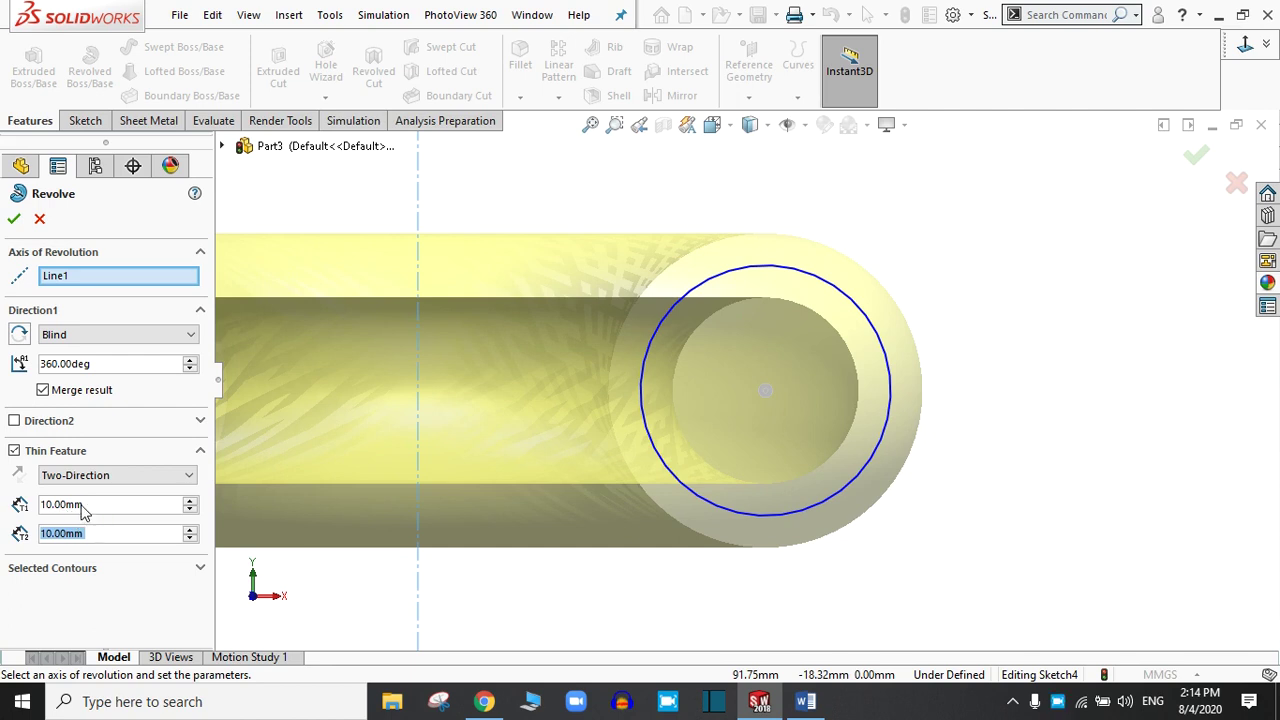
click(107, 506)
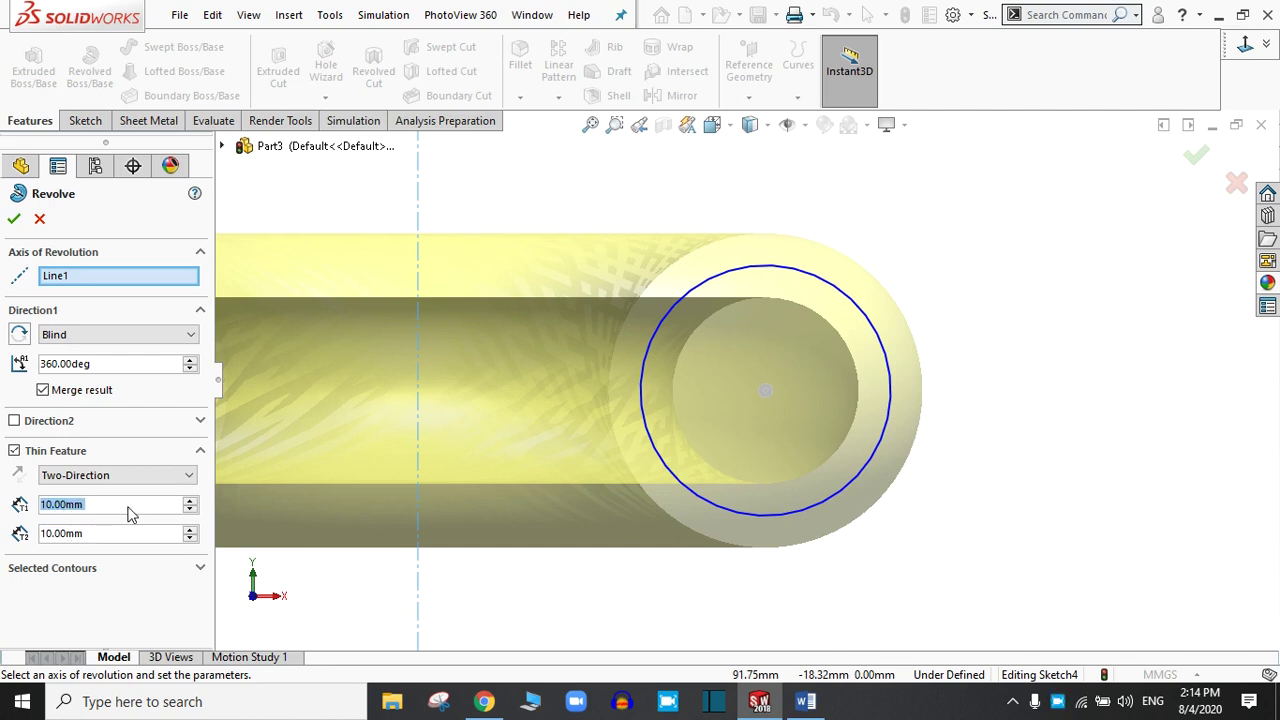
text(5)
mouse_move(105, 540)
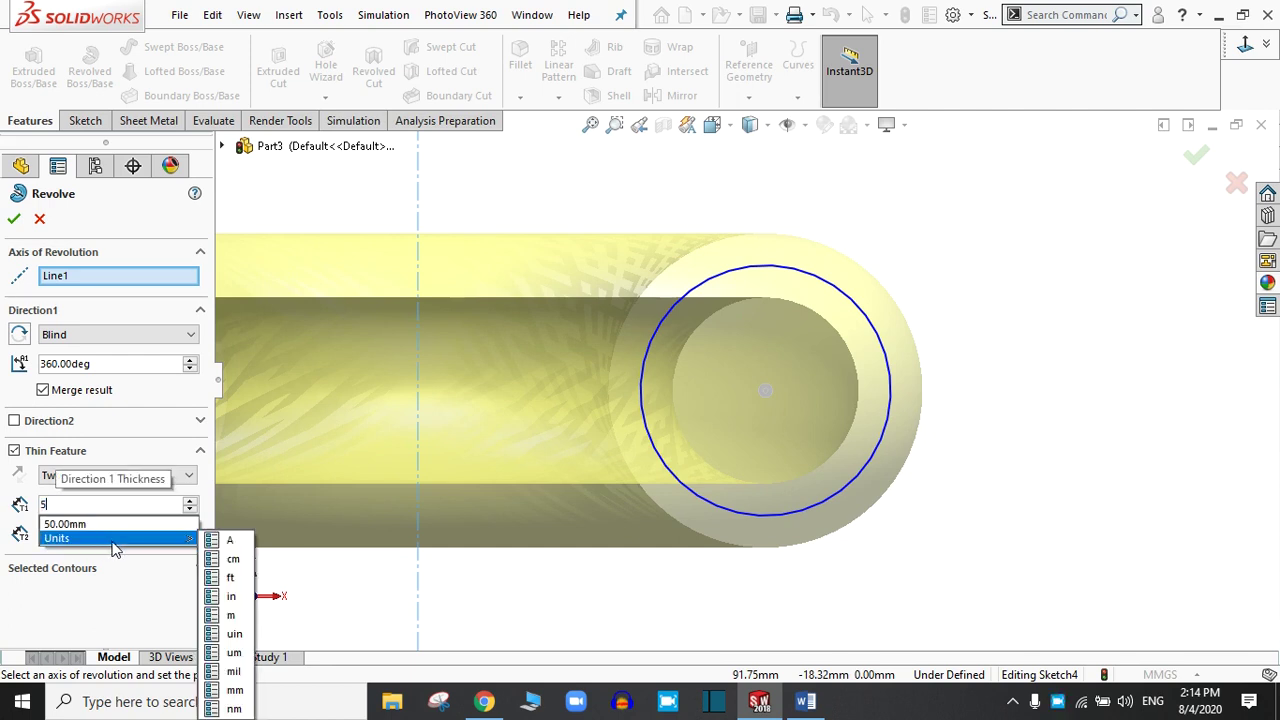
click(63, 538)
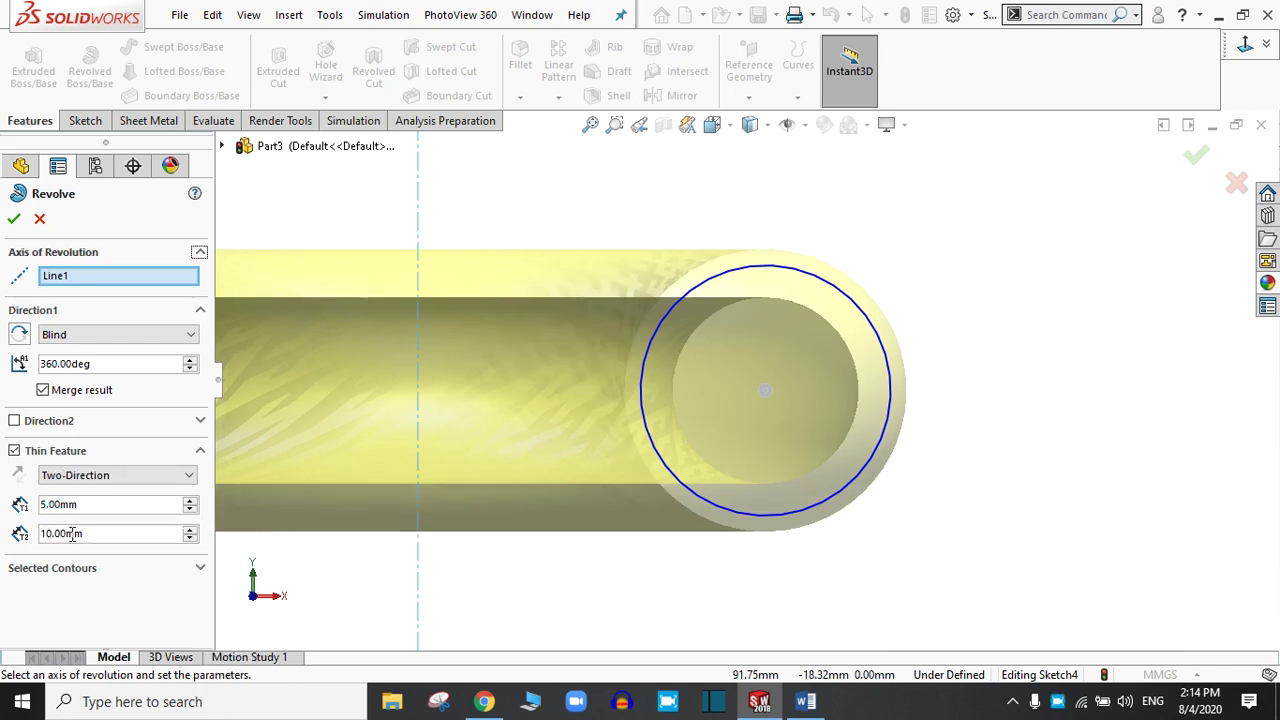
drag(85, 533, 55, 530)
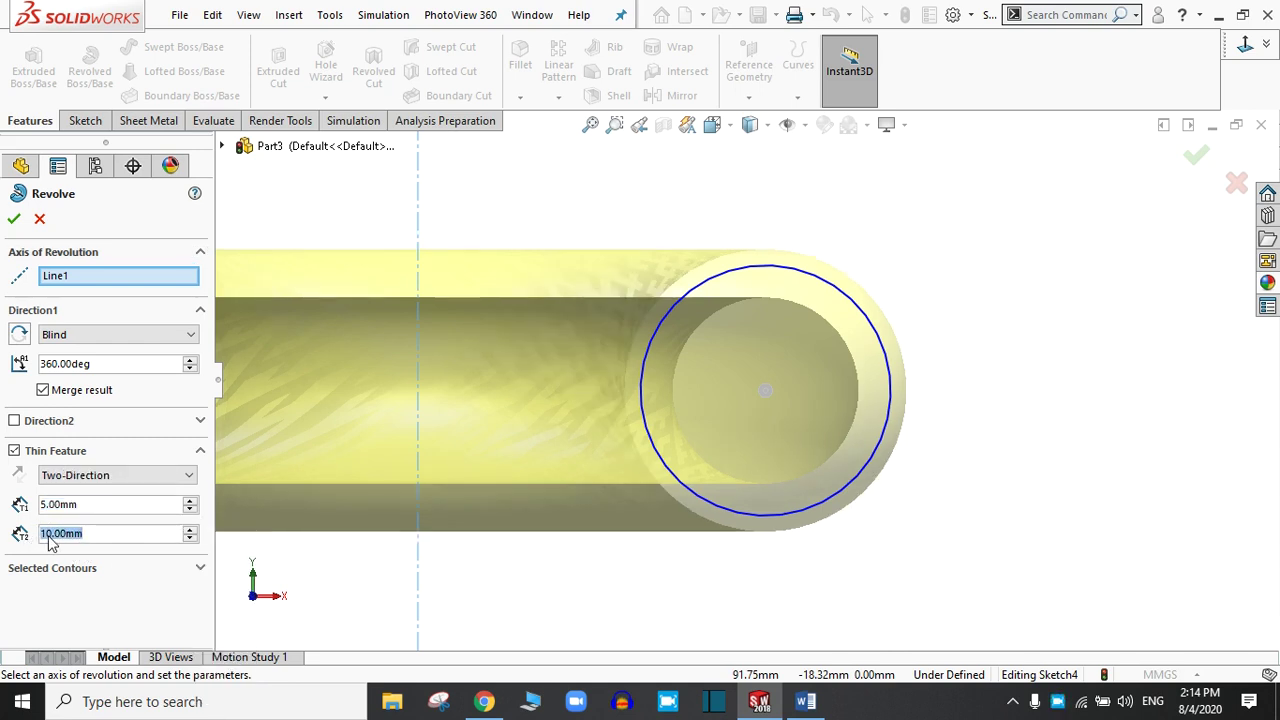
text(5)
key(Return)
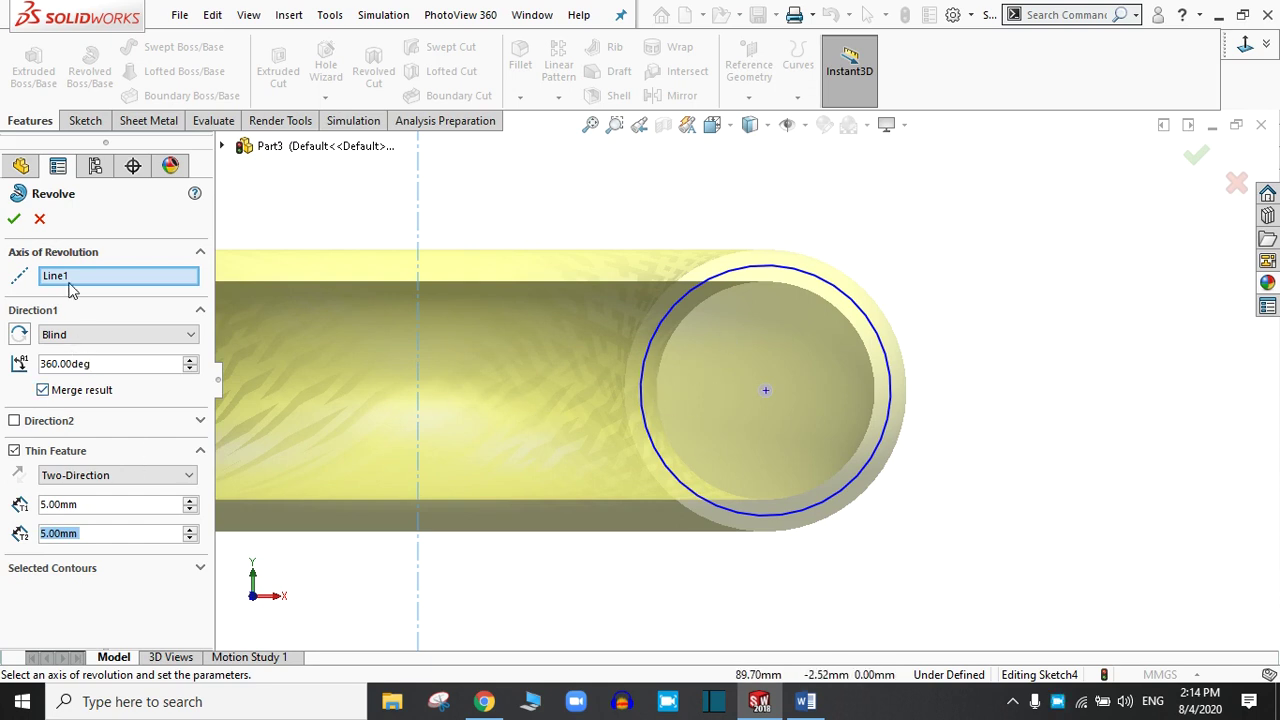
click(14, 218)
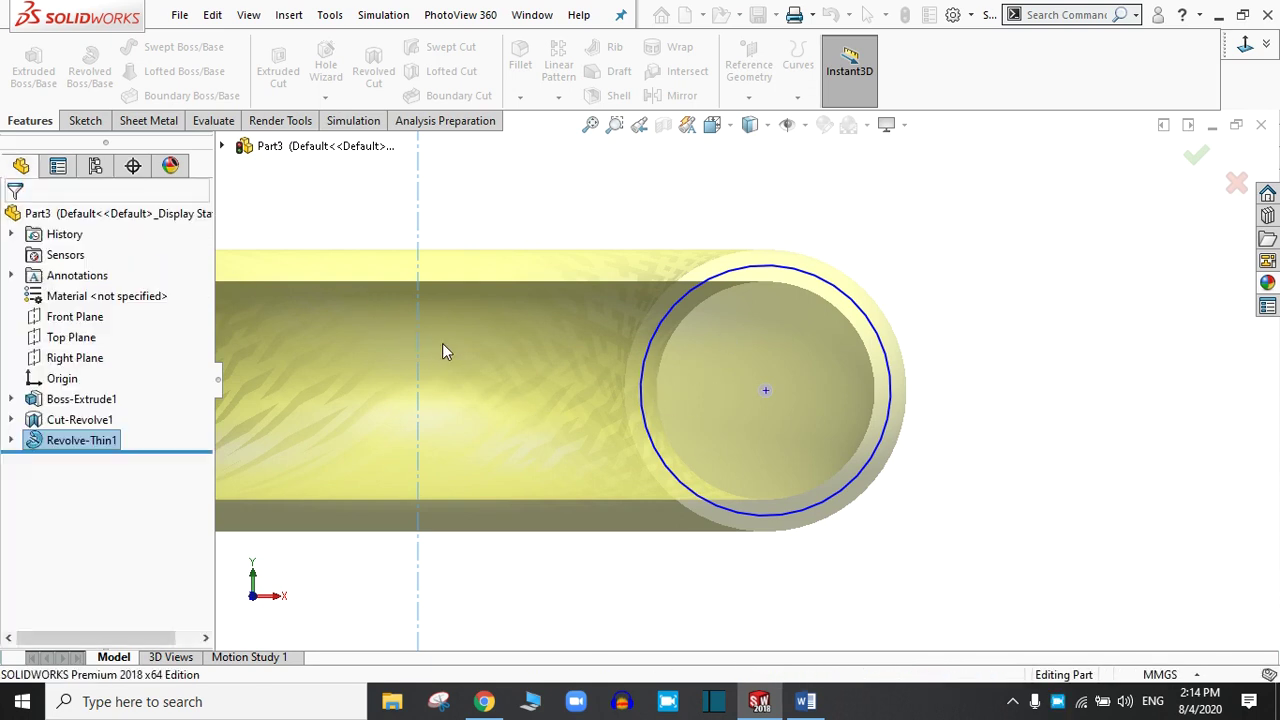
Step: Section the model along the Front Plane and examine the hollow ring's wall and its junction with the cube
key(f)
middle_drag(761, 234, 745, 290)
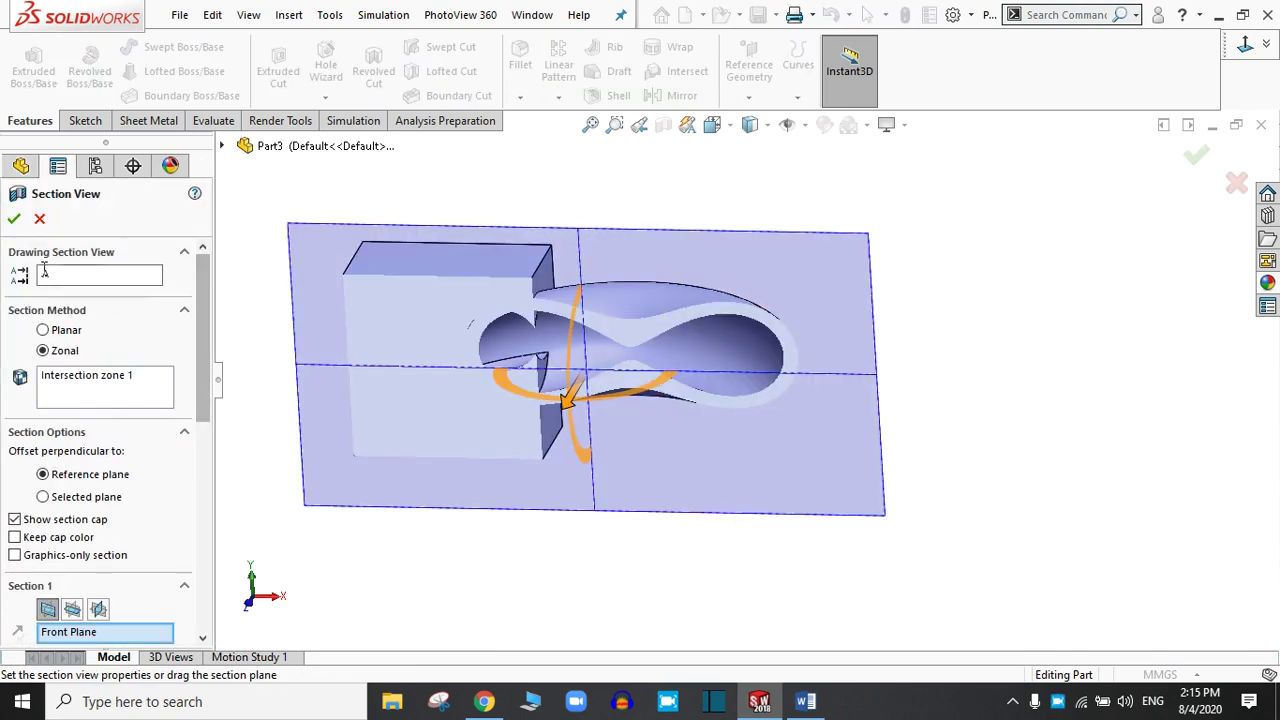
click(14, 218)
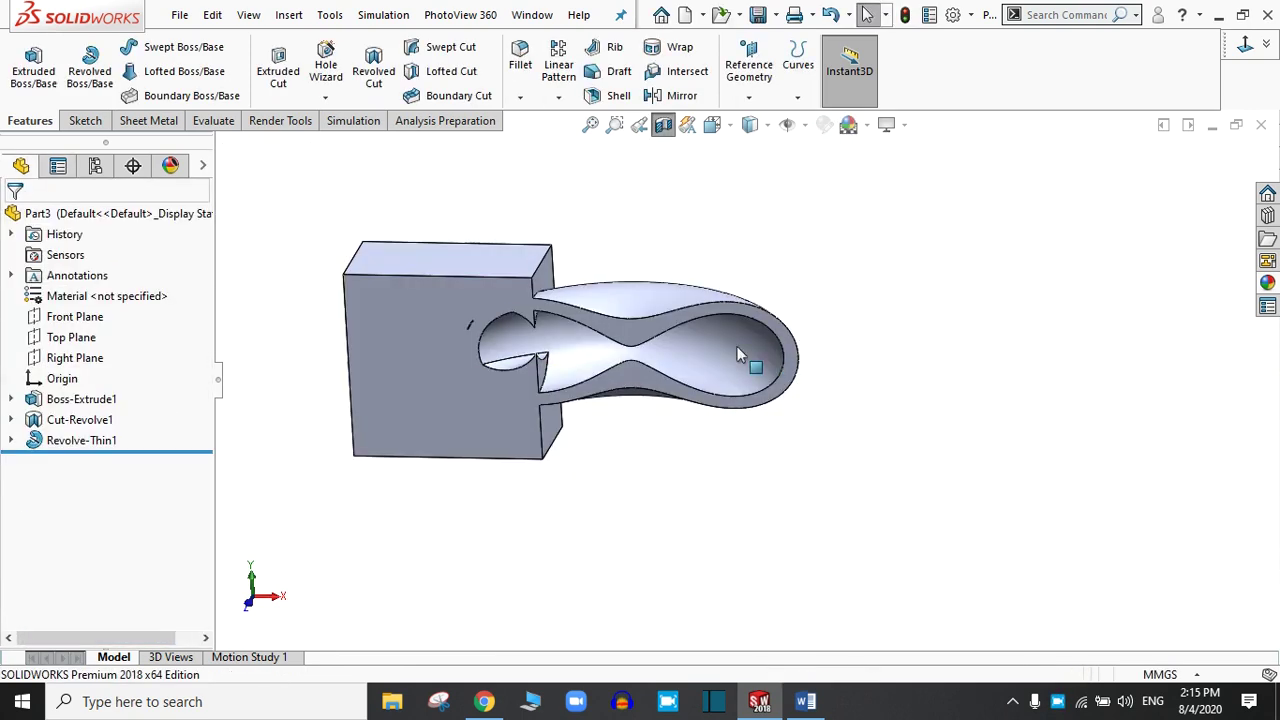
scroll(745, 360, down, 3)
middle_drag(697, 333, 657, 290)
scroll(520, 350, up, 5)
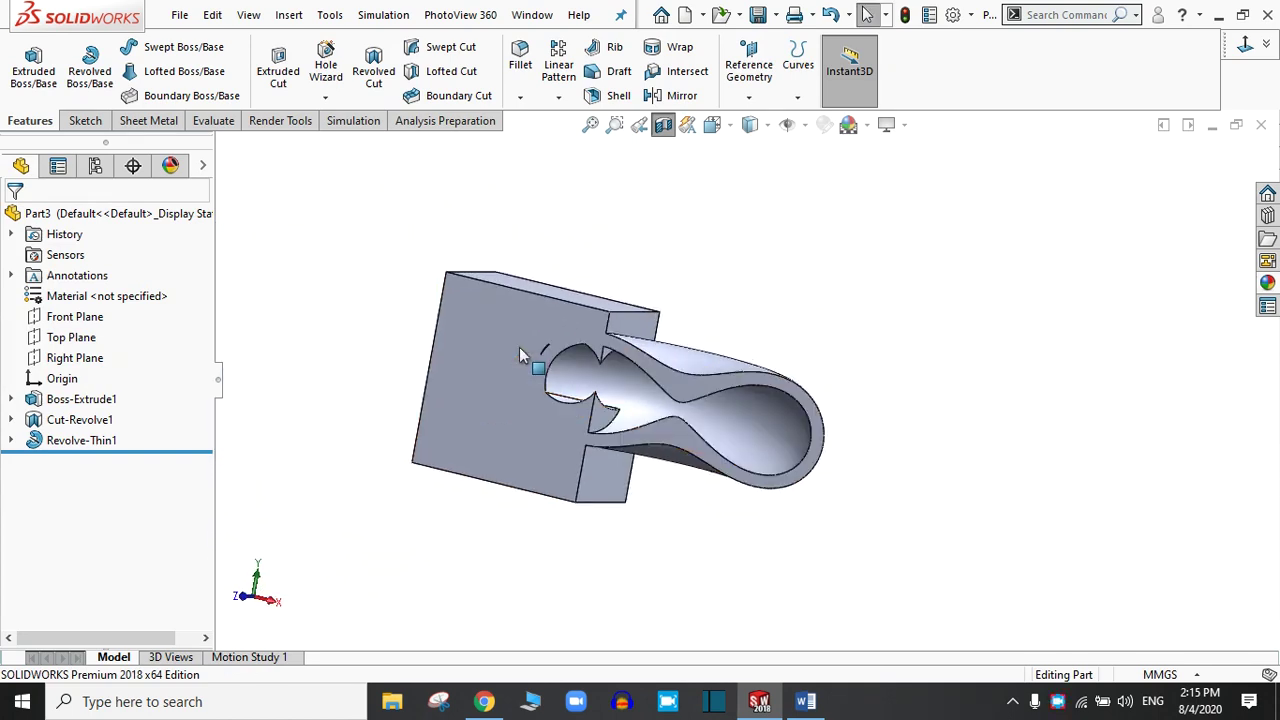
mouse_move(520, 350)
middle_down()
mouse_move(680, 320)
mouse_move(662, 378)
mouse_move(608, 403)
mouse_move(526, 374)
middle_up()
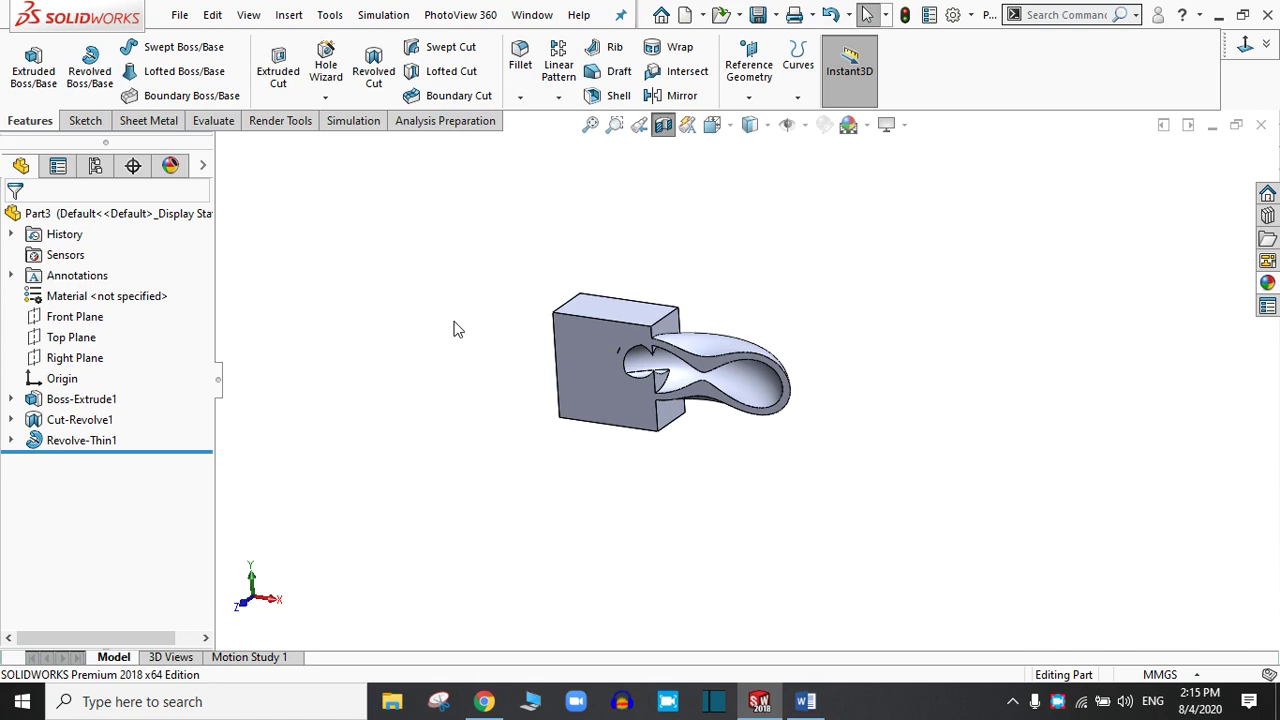
Step: Turn off the section view and examine the complete ring joined to the cube
click(663, 126)
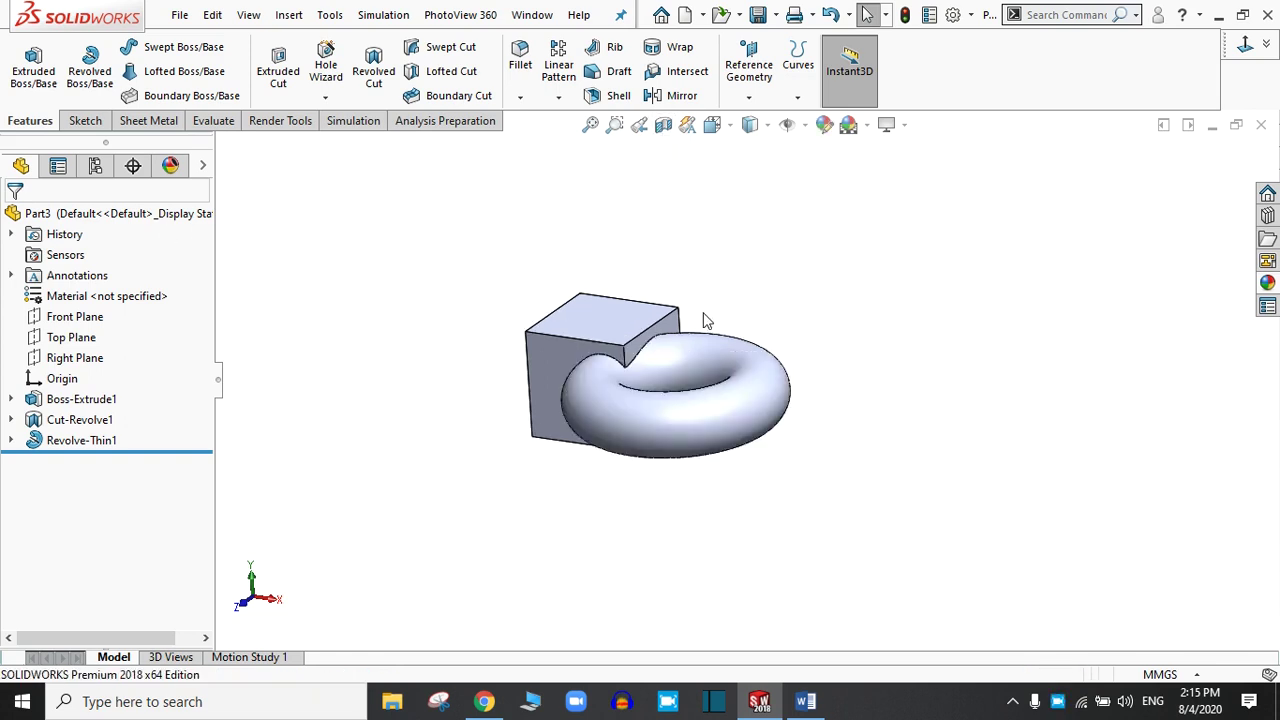
scroll(808, 415, down, 2)
middle_drag(646, 410, 612, 366)
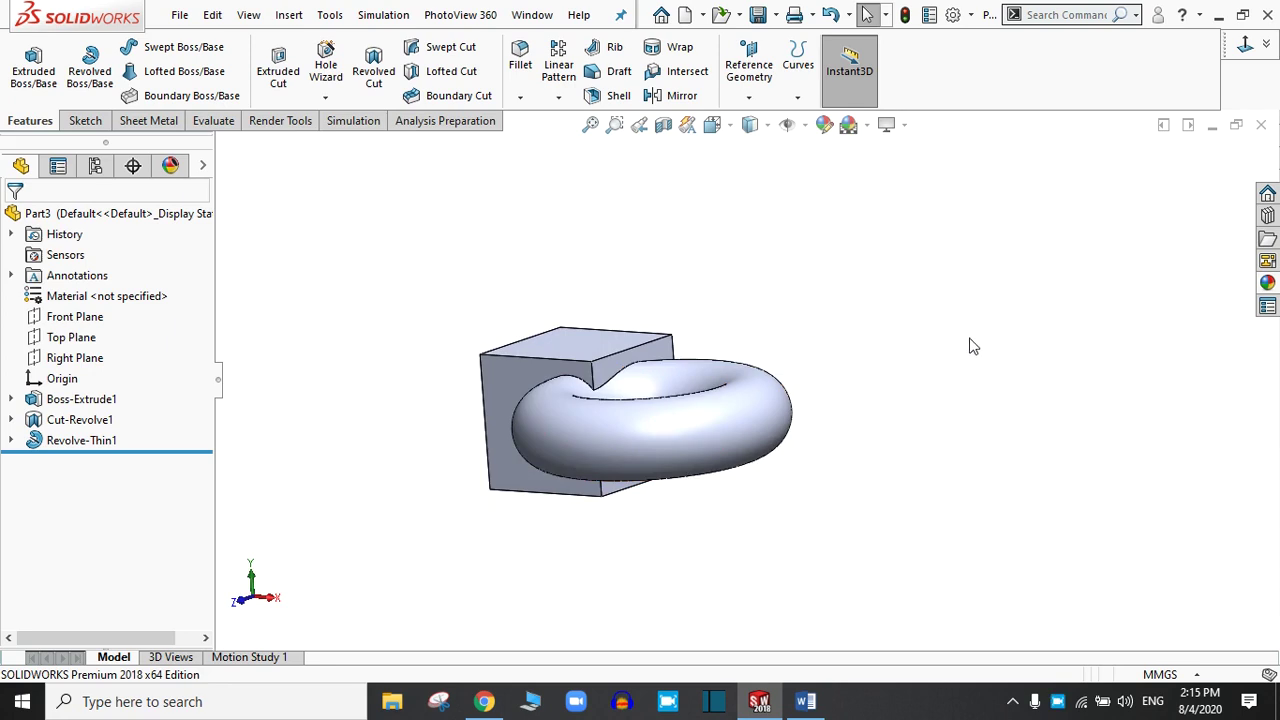